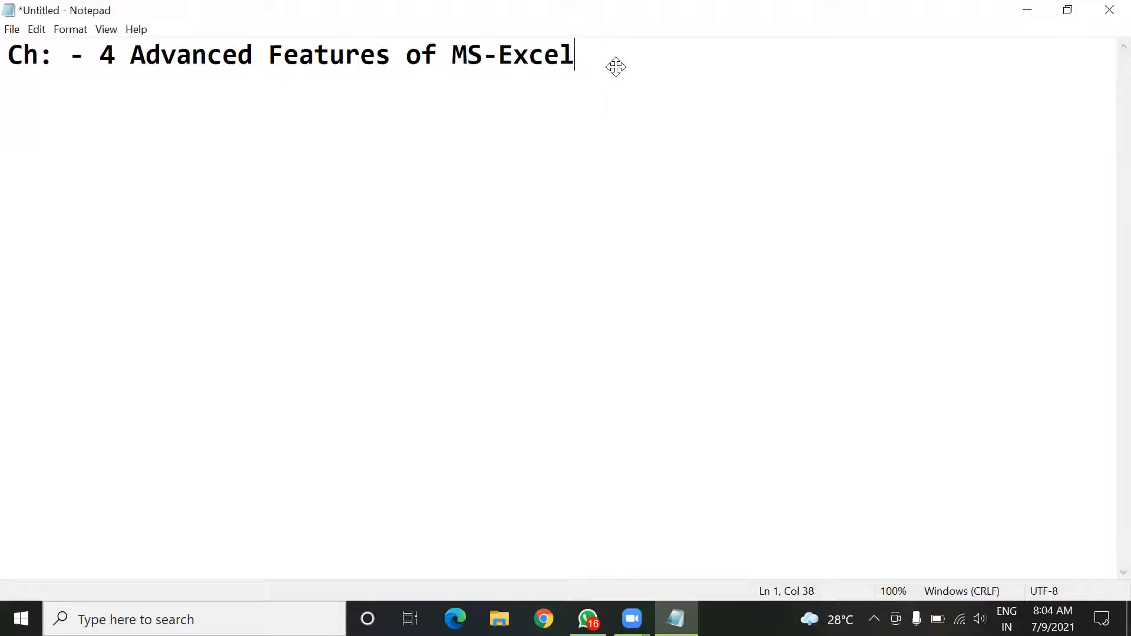
Add the heading "Sorting :-" below the chapter title, leaving one blank line between them
key("Return")
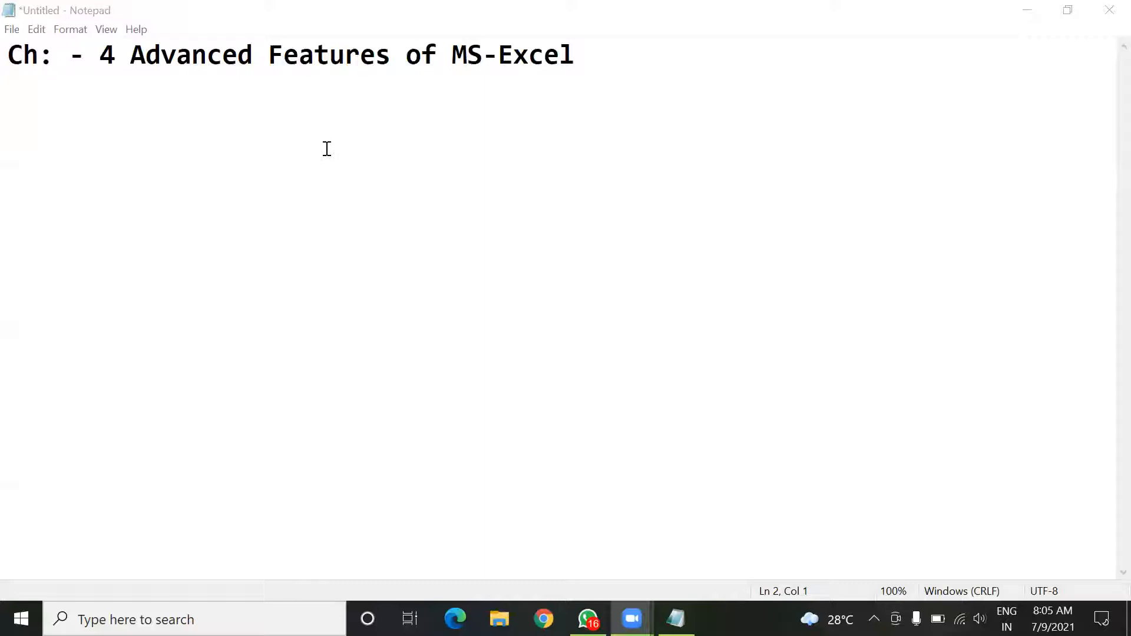
left_click(620, 61)
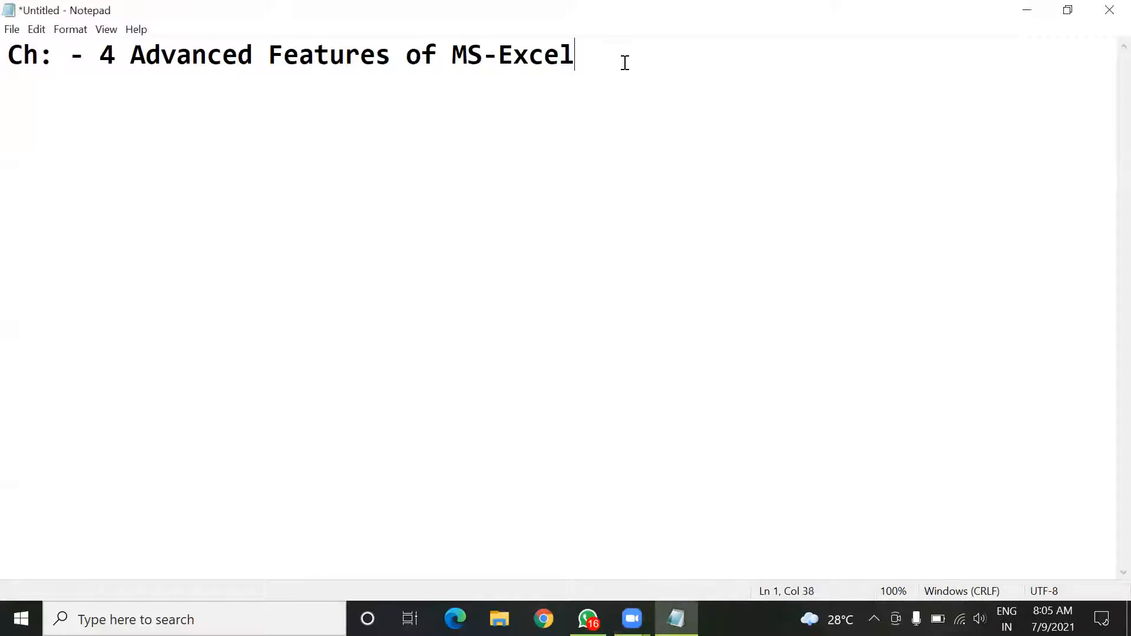
key("Return")
key("Return")
type("Sor")
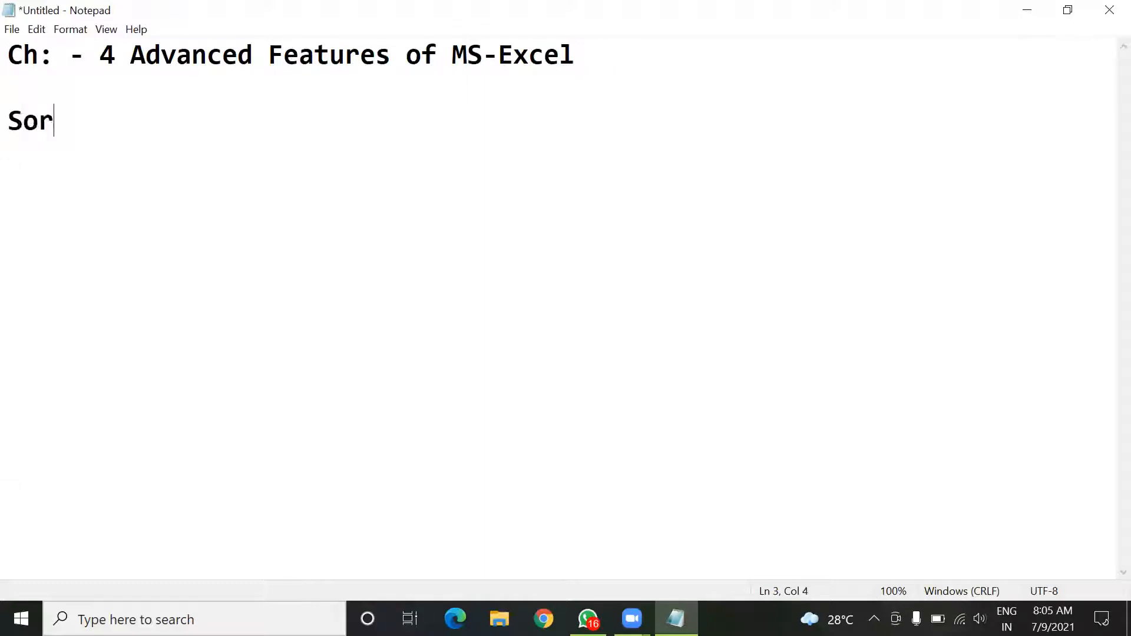
type("ting :-")
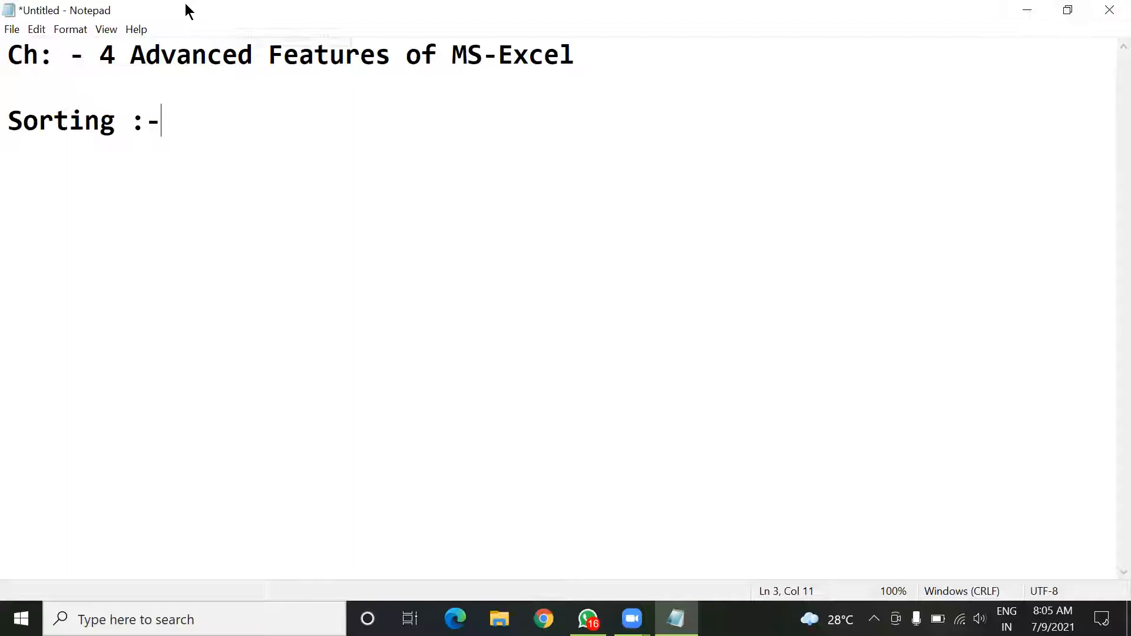
left_click(258, 24)
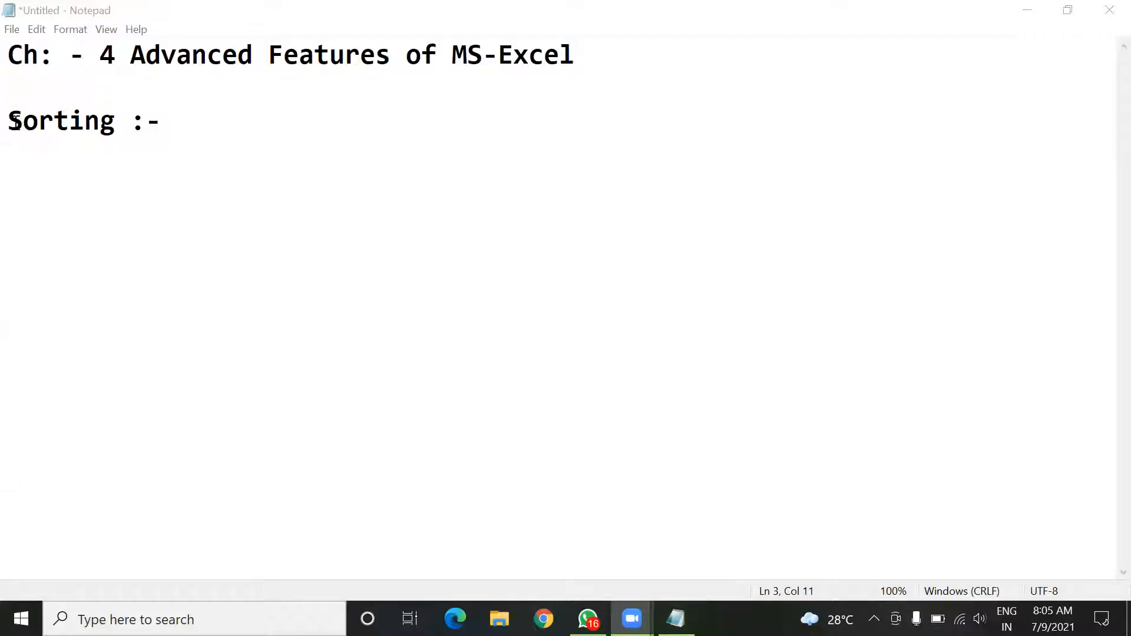
Insert a new line between the chapter title and the Sorting heading, beginning "Database :- It is cllection"
left_click(597, 60)
key("Return")
key("Return")
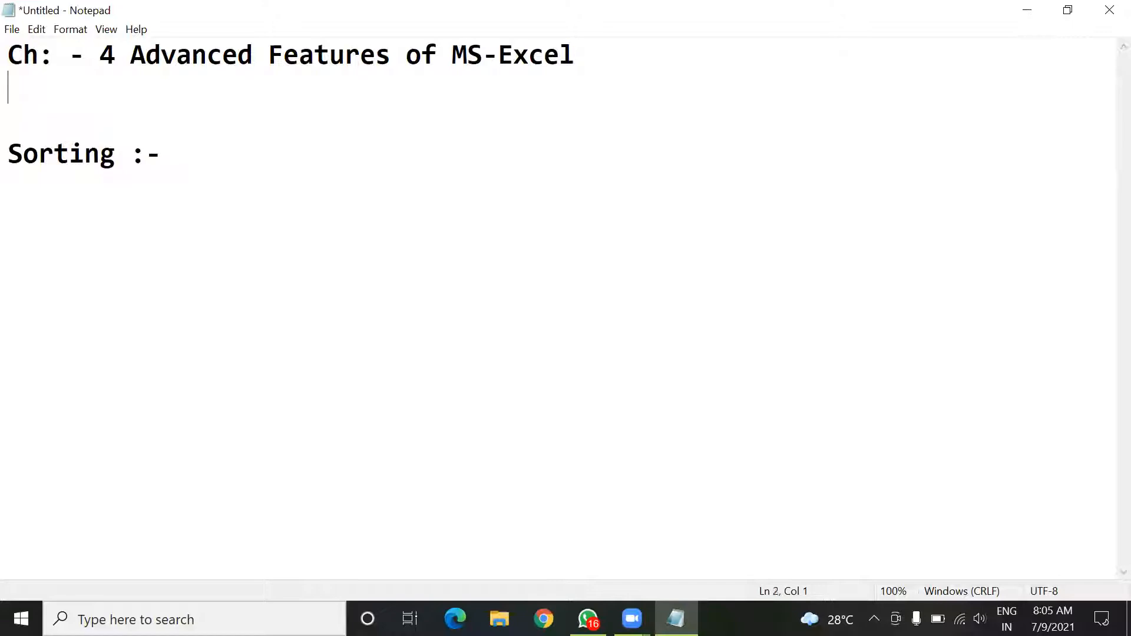
type("Databa")
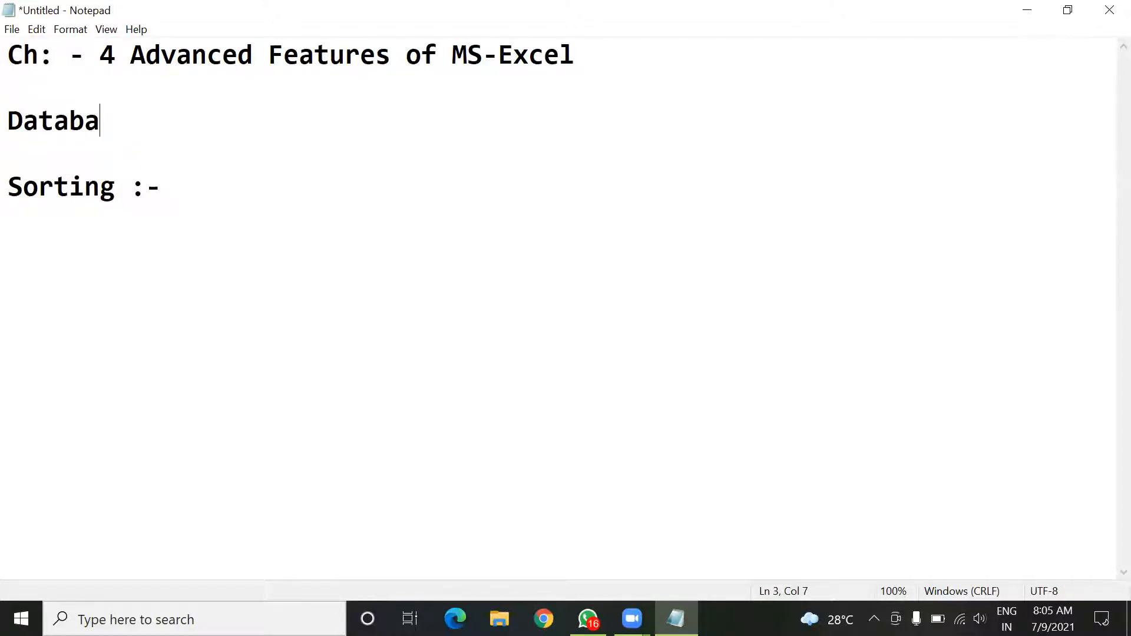
type("se :- It is cllection")
Correct the misspelled word "cllection" to "collection" in the Database line
key("Left")
key("Left")
key("Left")
key("Left")
key("Left")
key("Left")
key("Left")
key("Left")
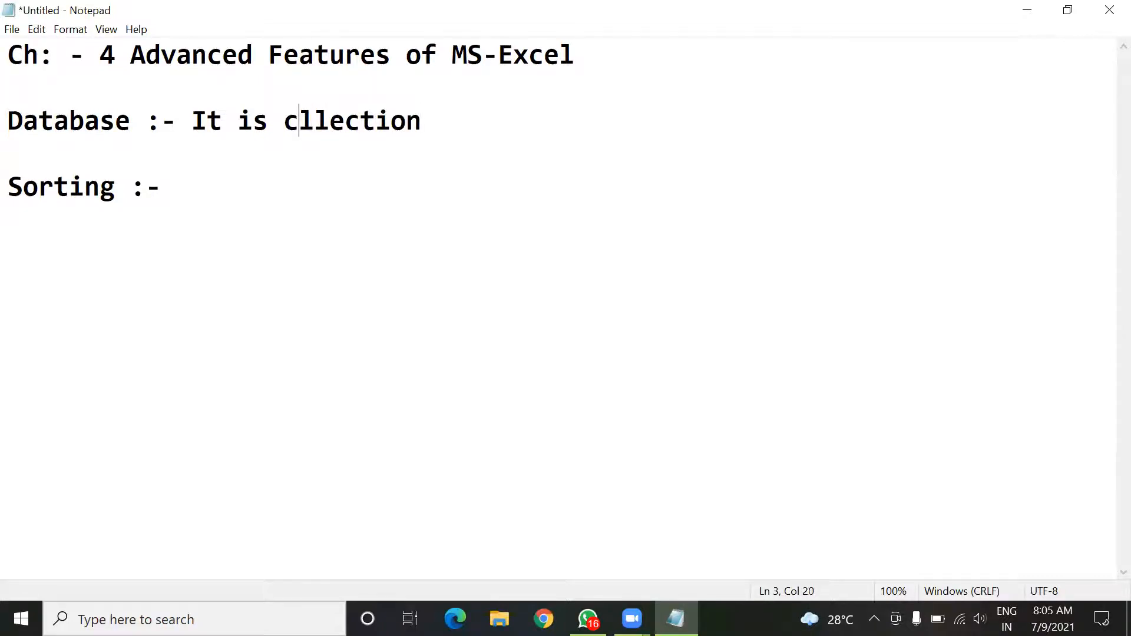
type("o")
key("End")
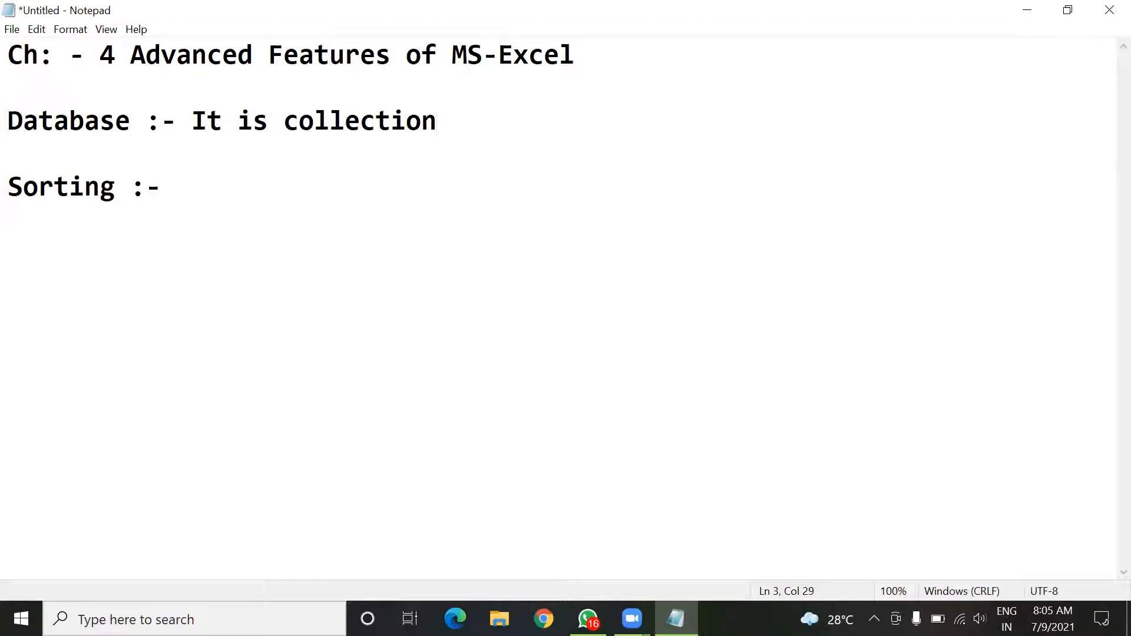
Complete the Database definition with the words "data in well organised way."
type("data")
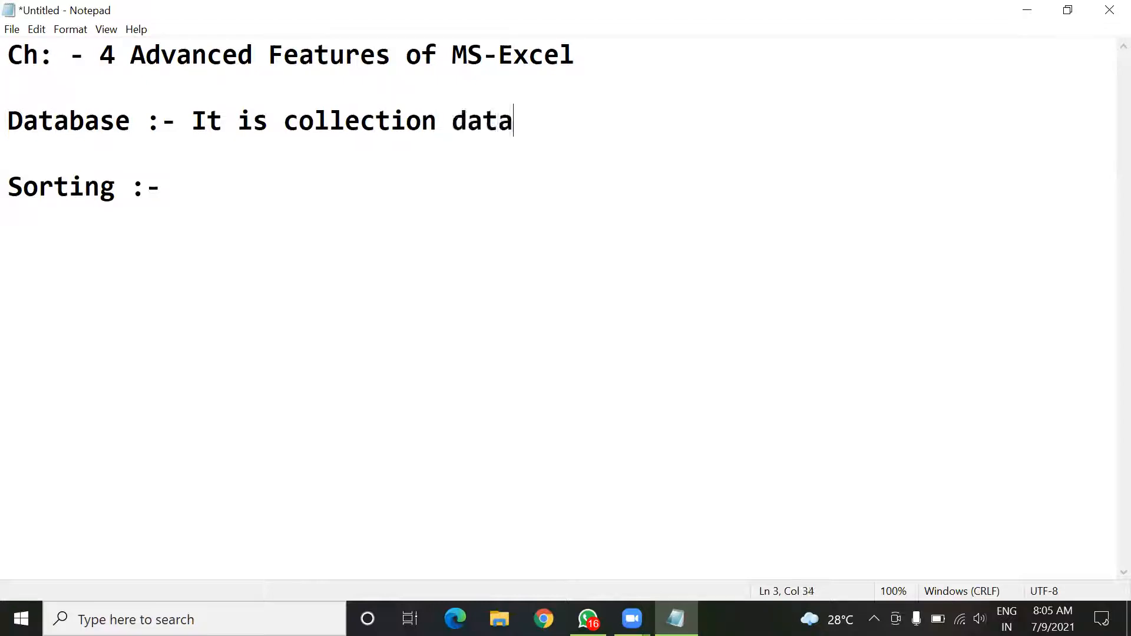
type(" in well organised ")
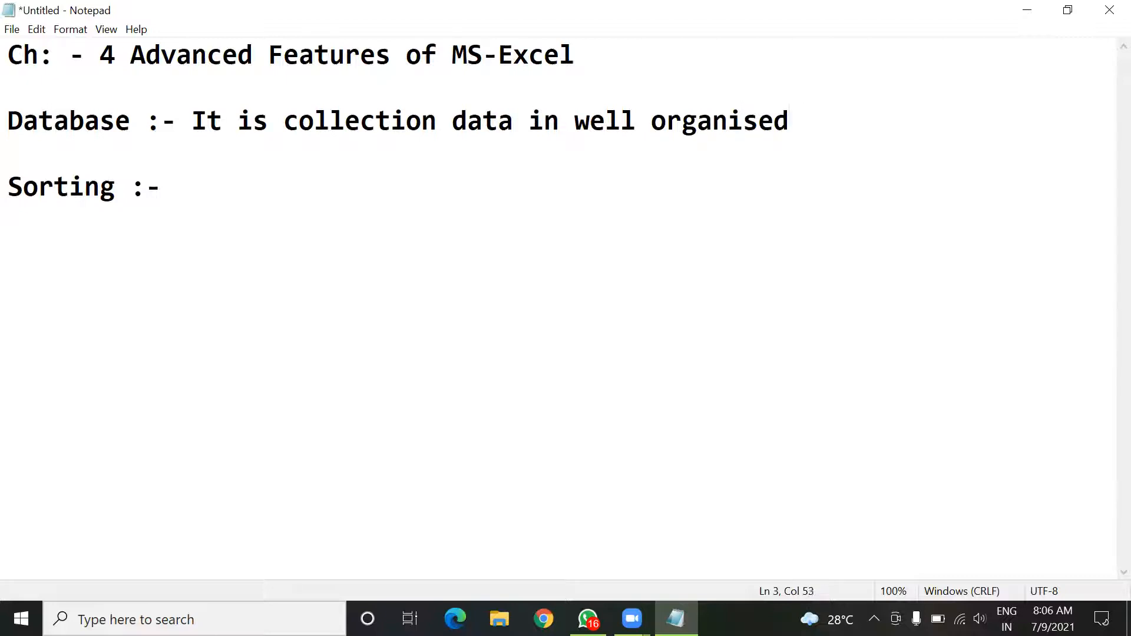
type("way.")
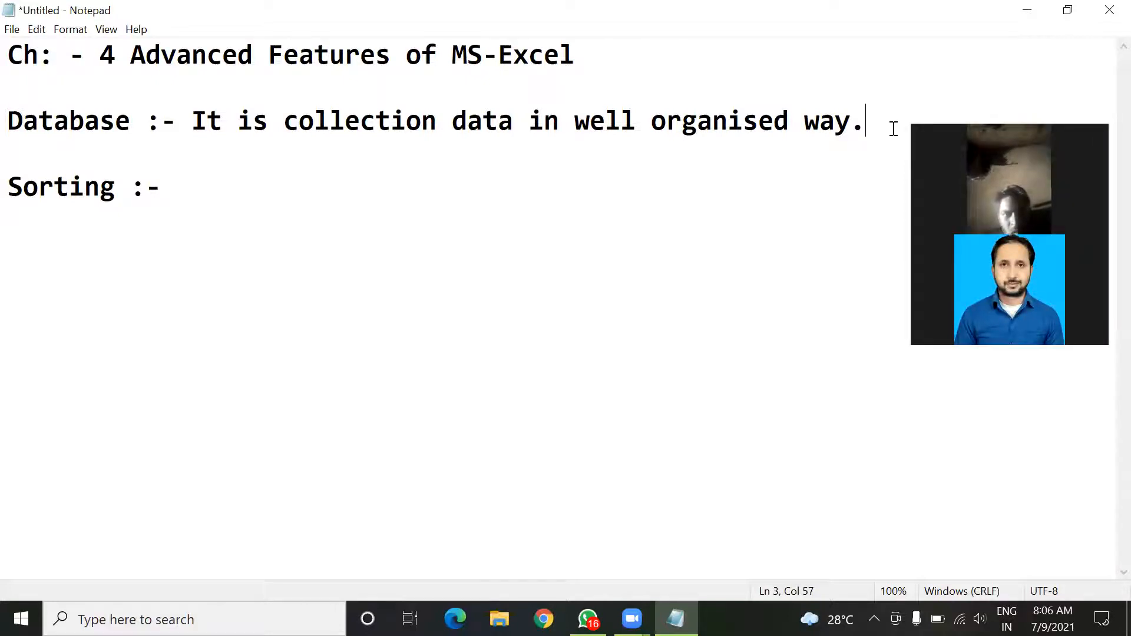
left_click(639, 243)
left_click(894, 123)
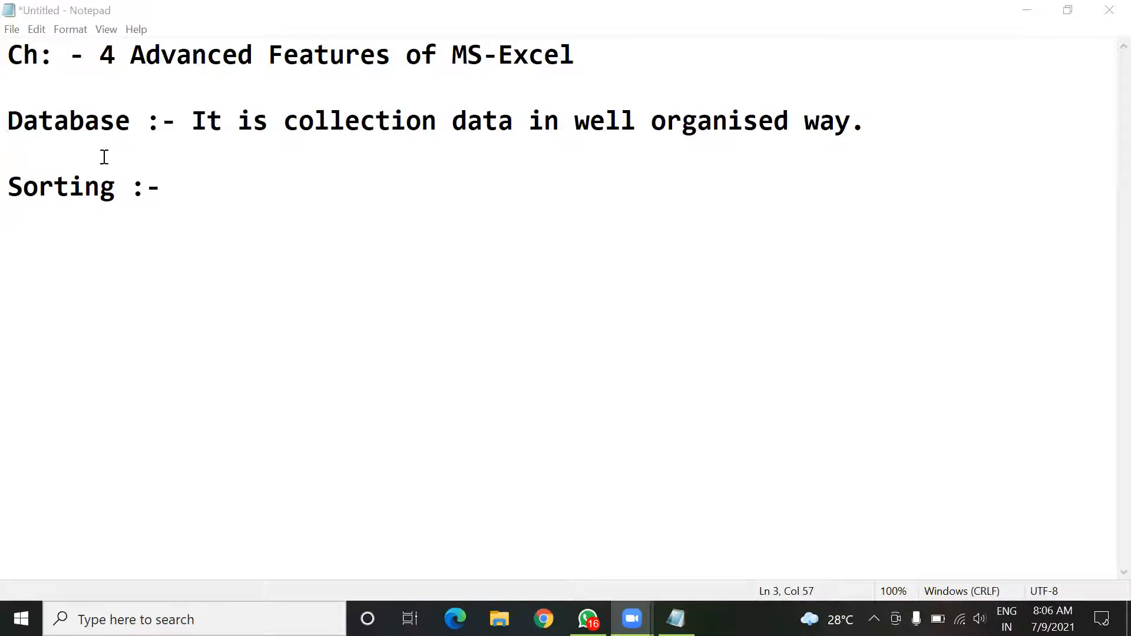
left_click(879, 125)
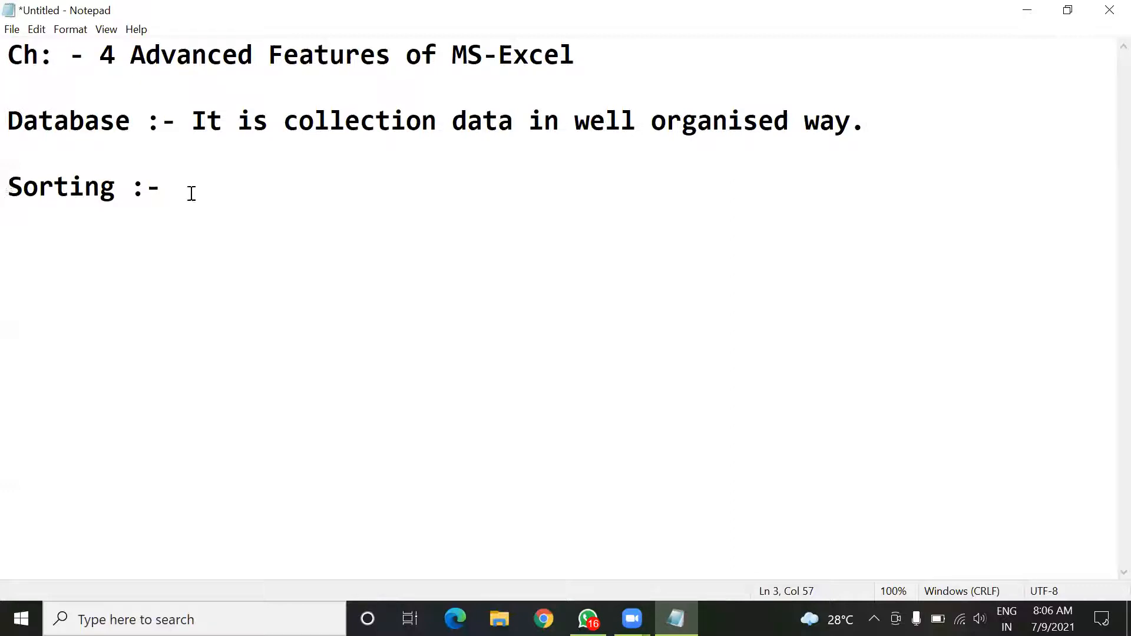
left_click_drag(10, 183, 185, 192)
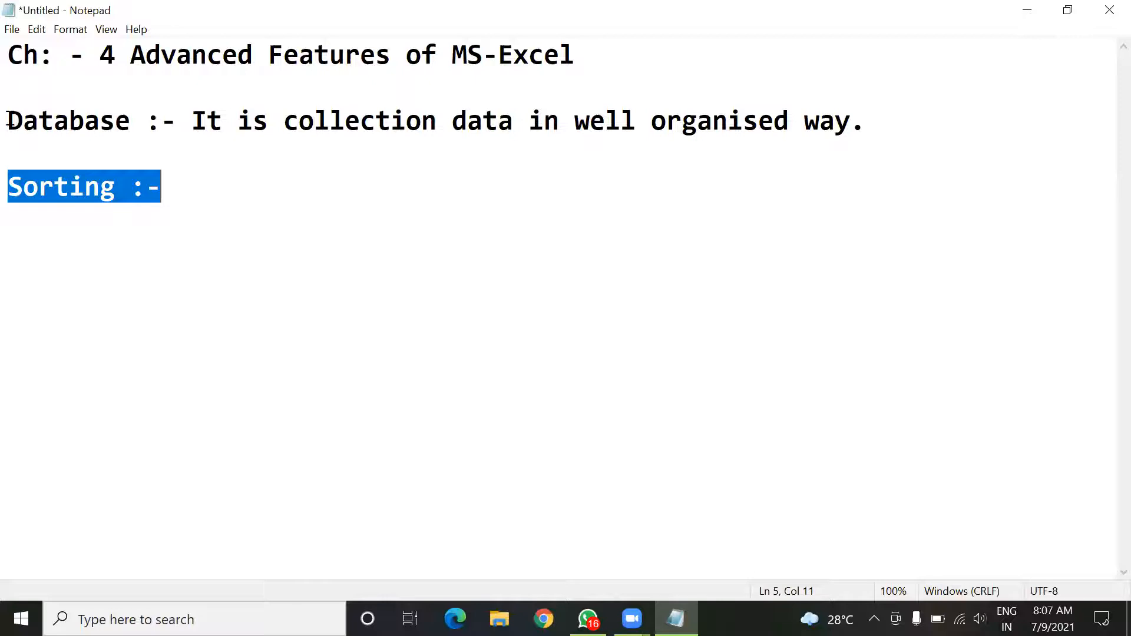
left_click_drag(8, 121, 148, 129)
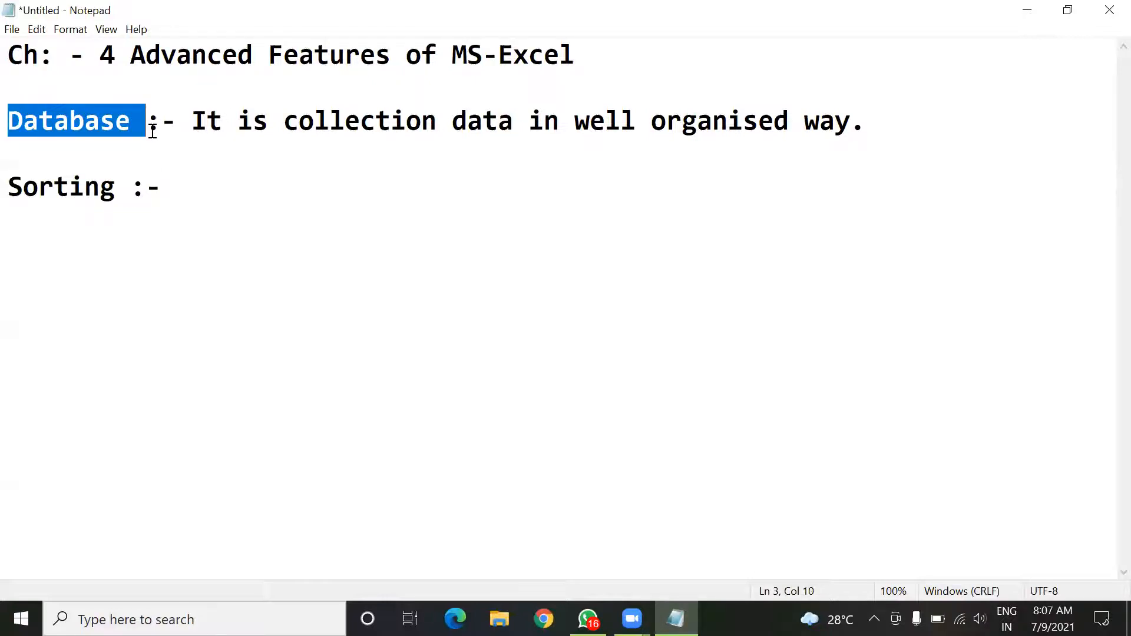
key("shift+Right")
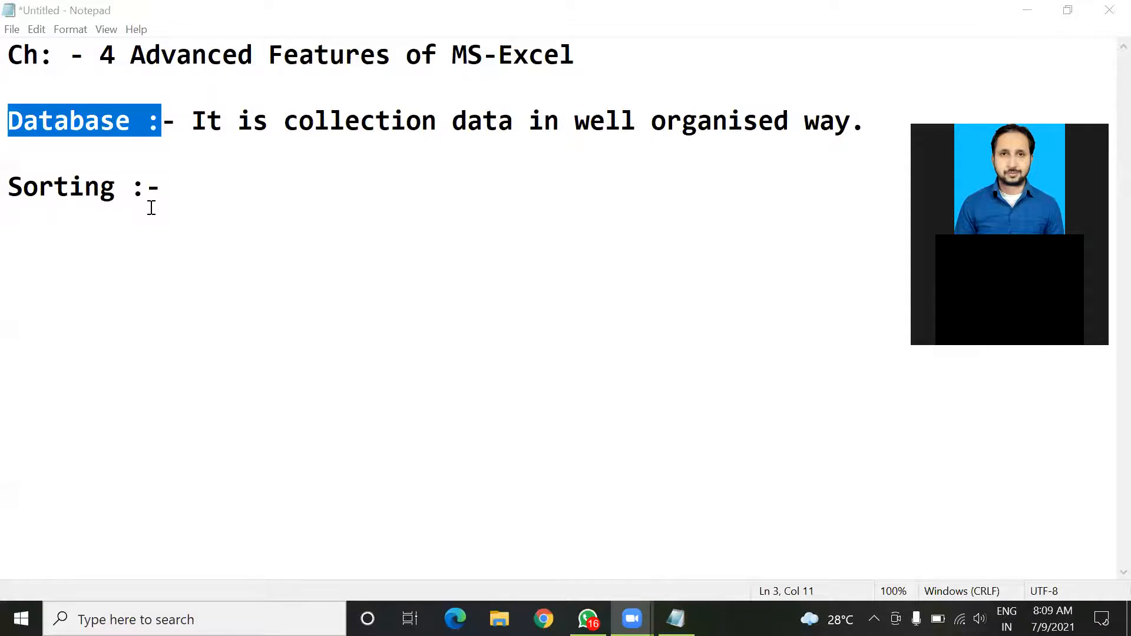
Write the definition "It is process of arrangement of data in particular order." after the Sorting heading
left_click(189, 192)
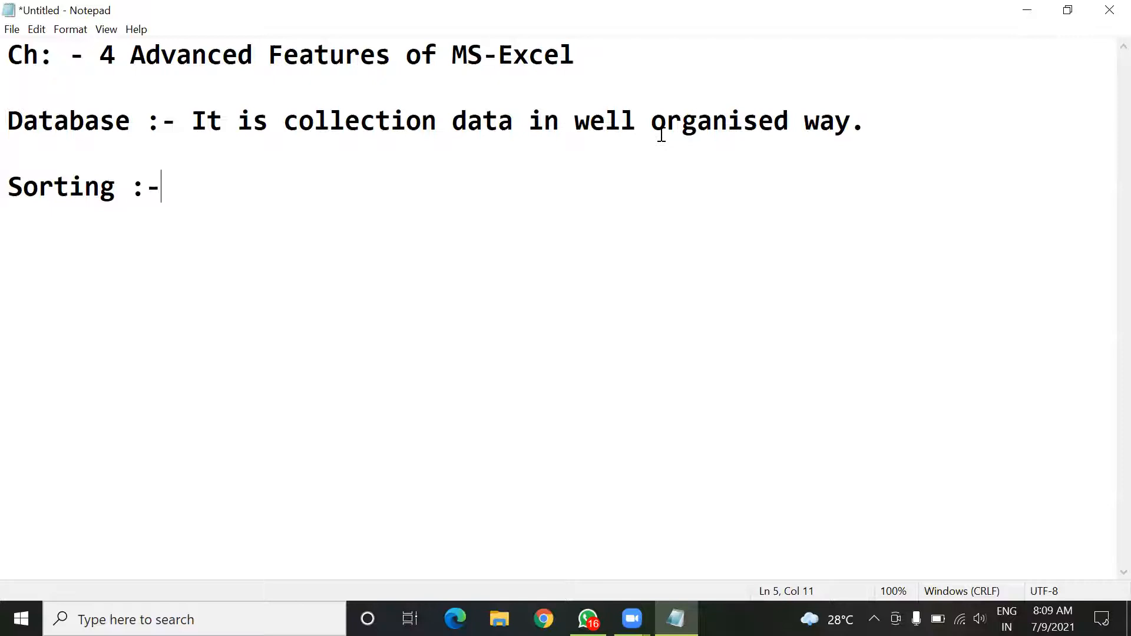
type("It i")
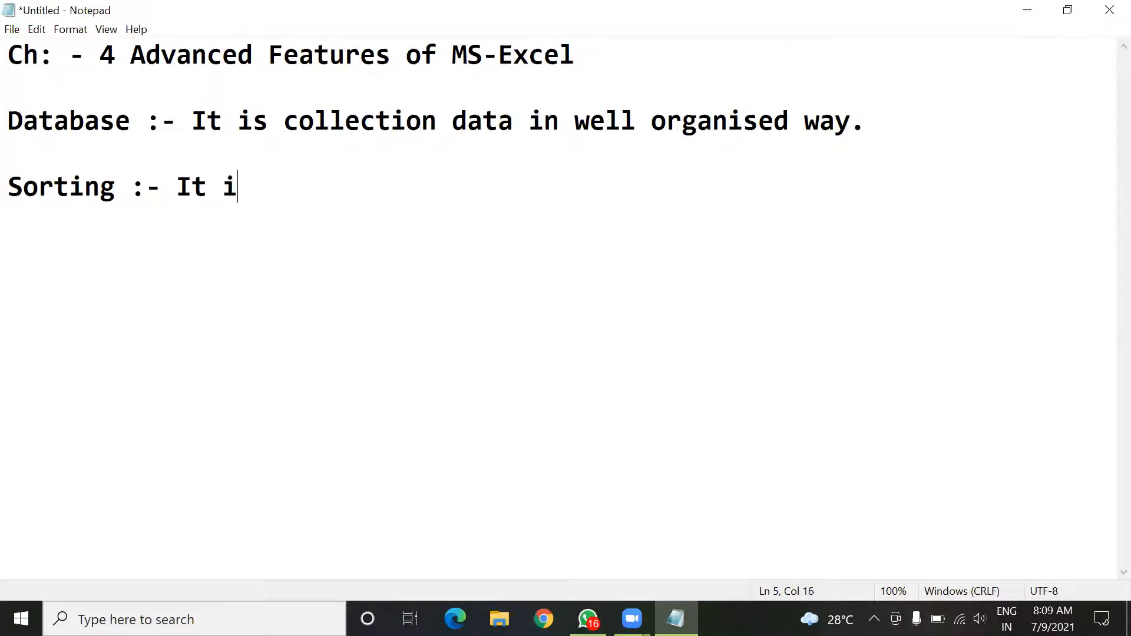
type("s proce")
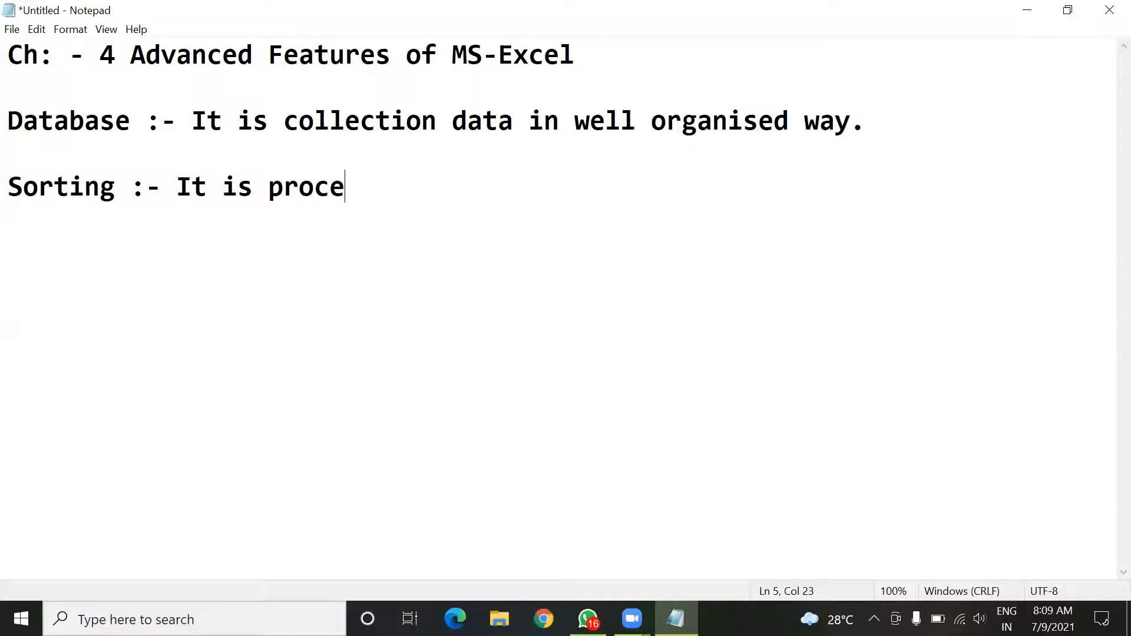
type("ss of")
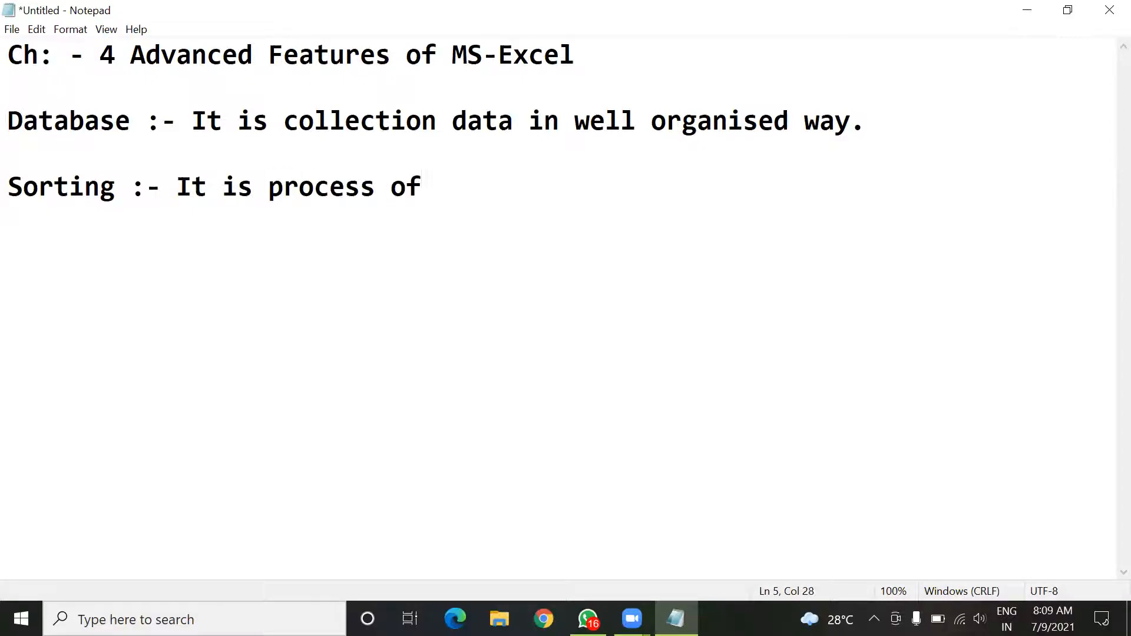
type(" arran")
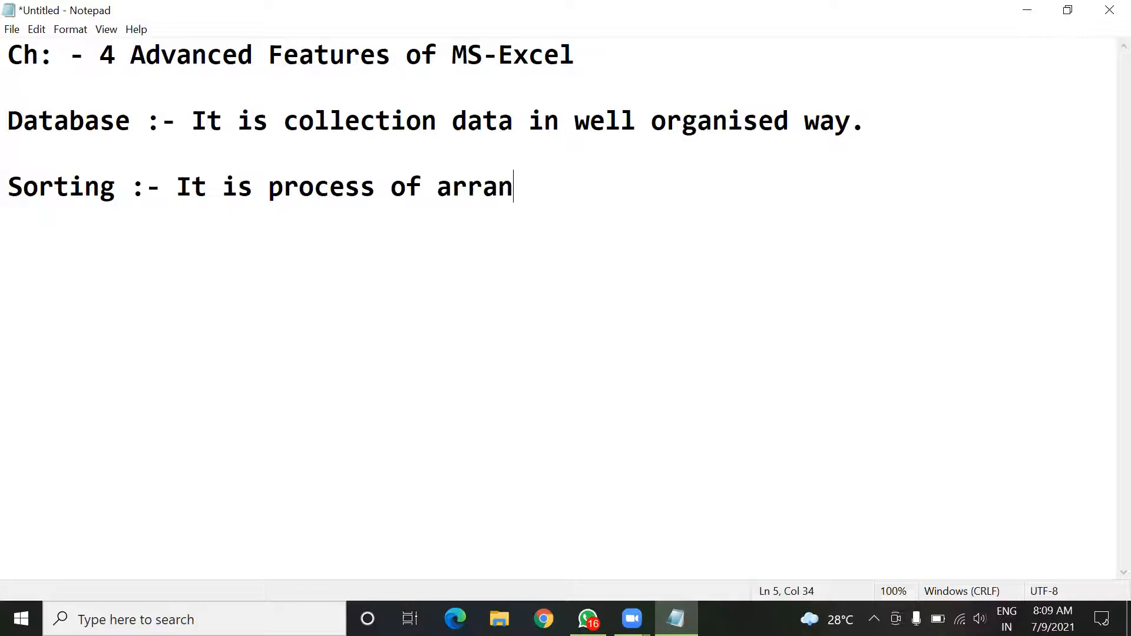
type("gement of data in partic")
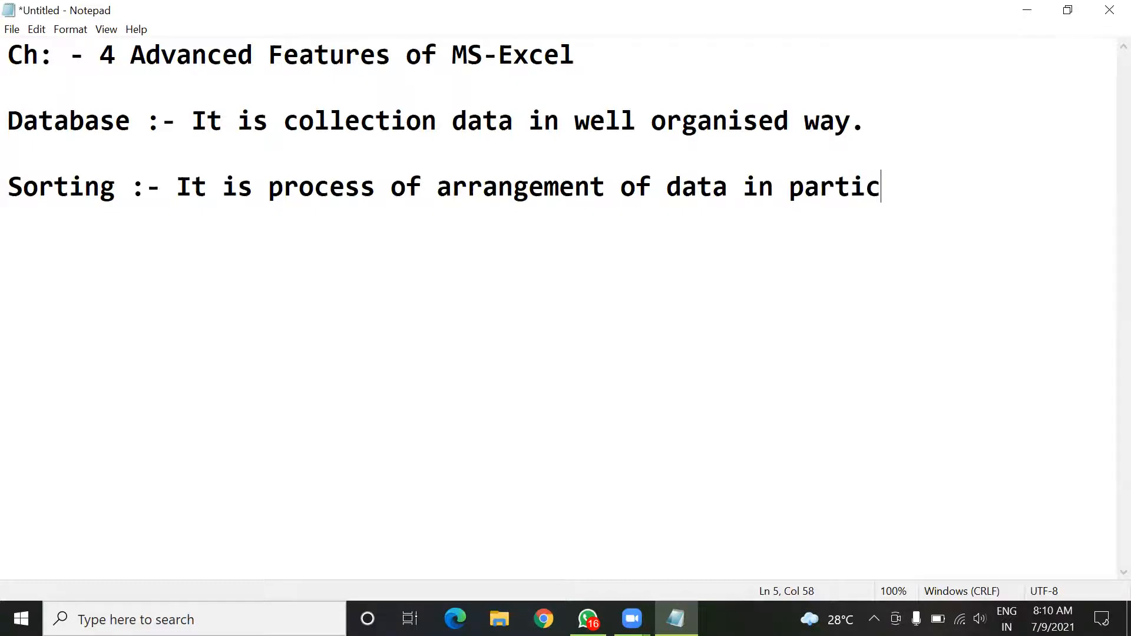
type("ular order")
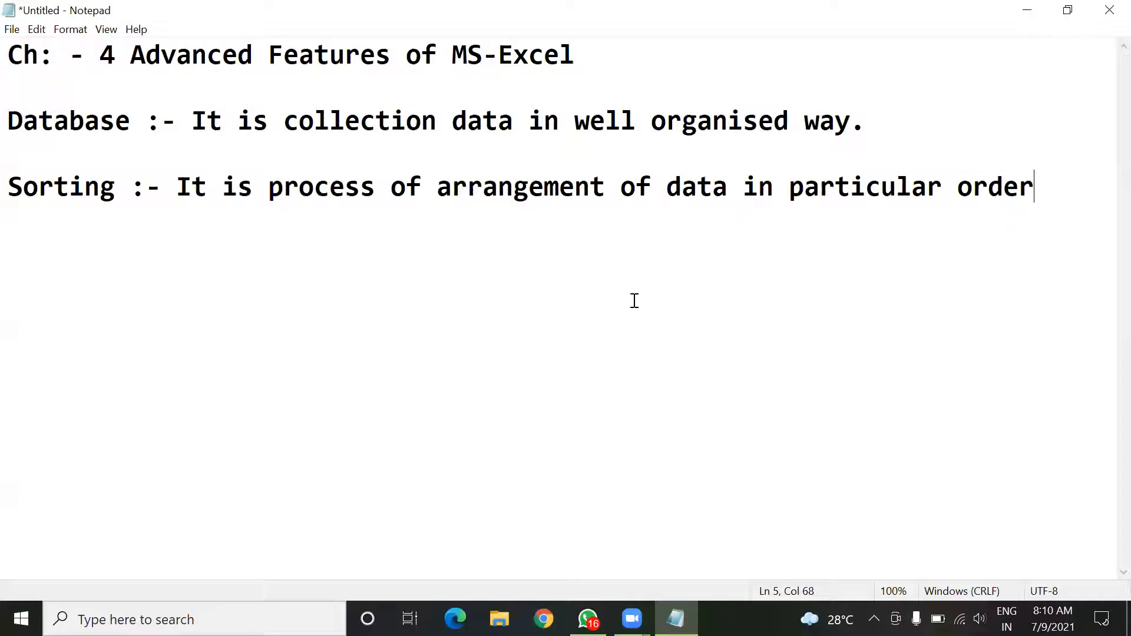
type(".")
Add the line "Number : Increasing or decreasing" below the Sorting definition, separated by a blank line
key("Return")
key("Return")
type("Num")
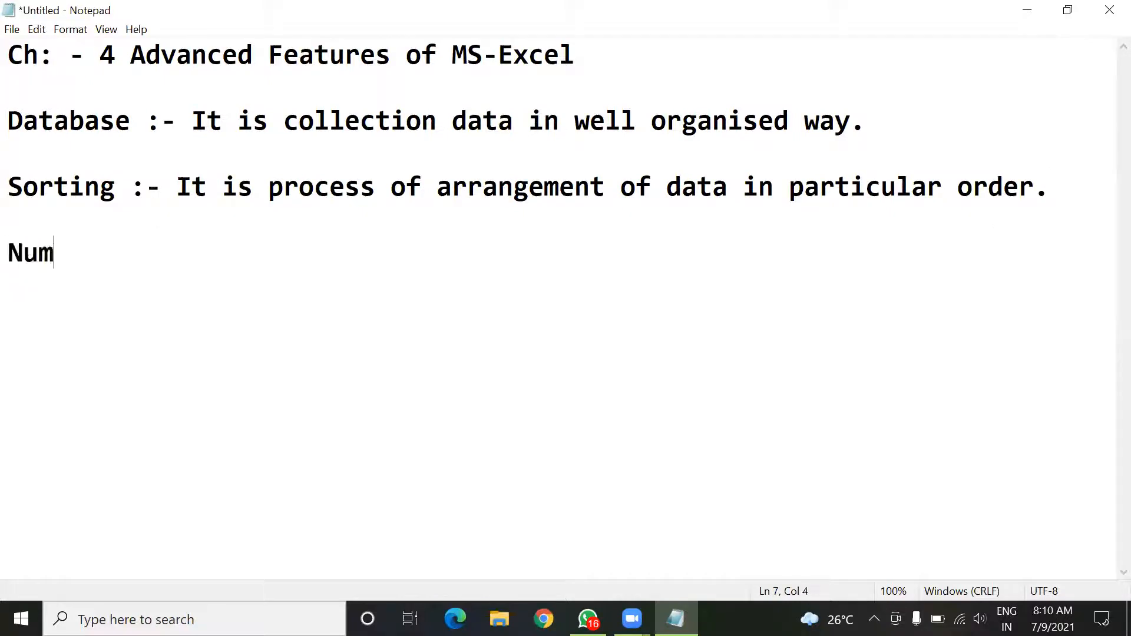
type("ber : A")
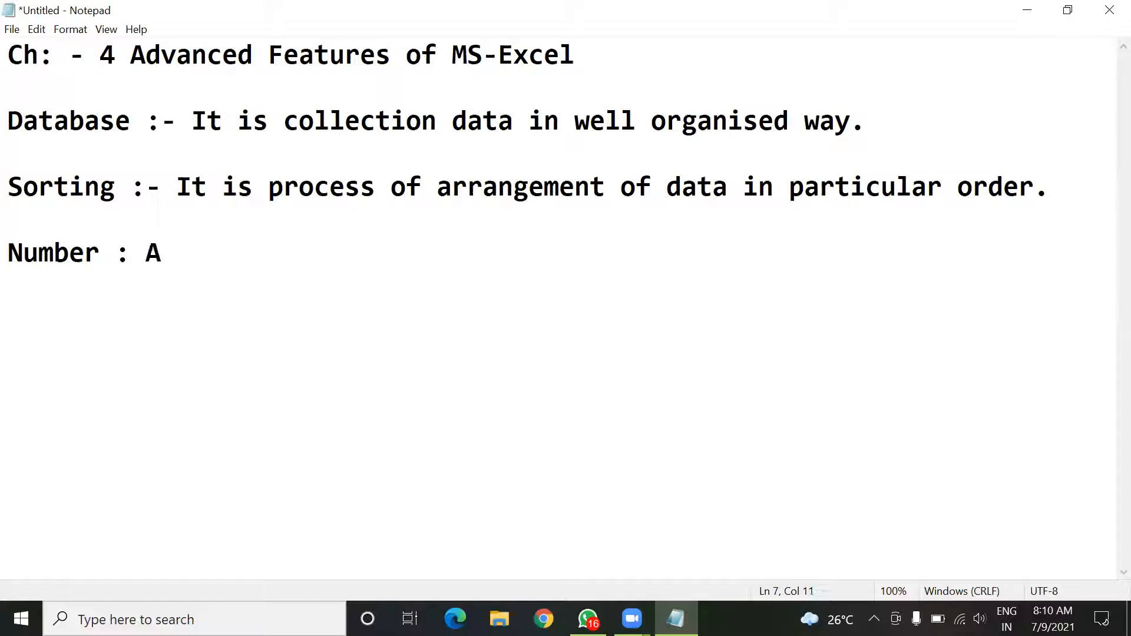
key("BackSpace")
type("Increasing or decreasing")
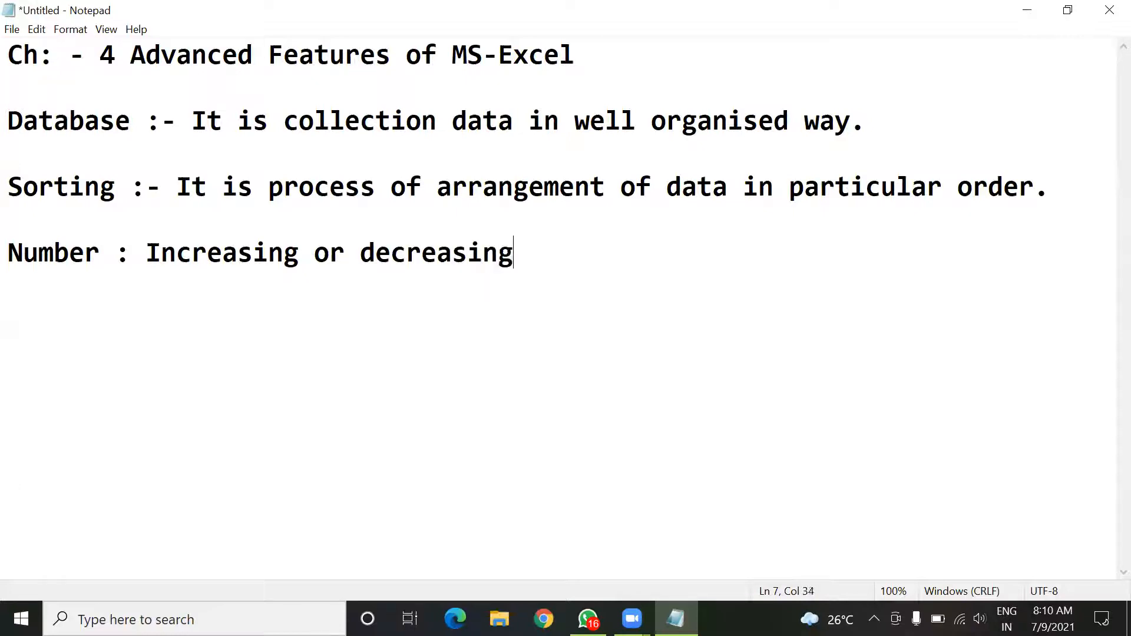
left_click(1052, 3)
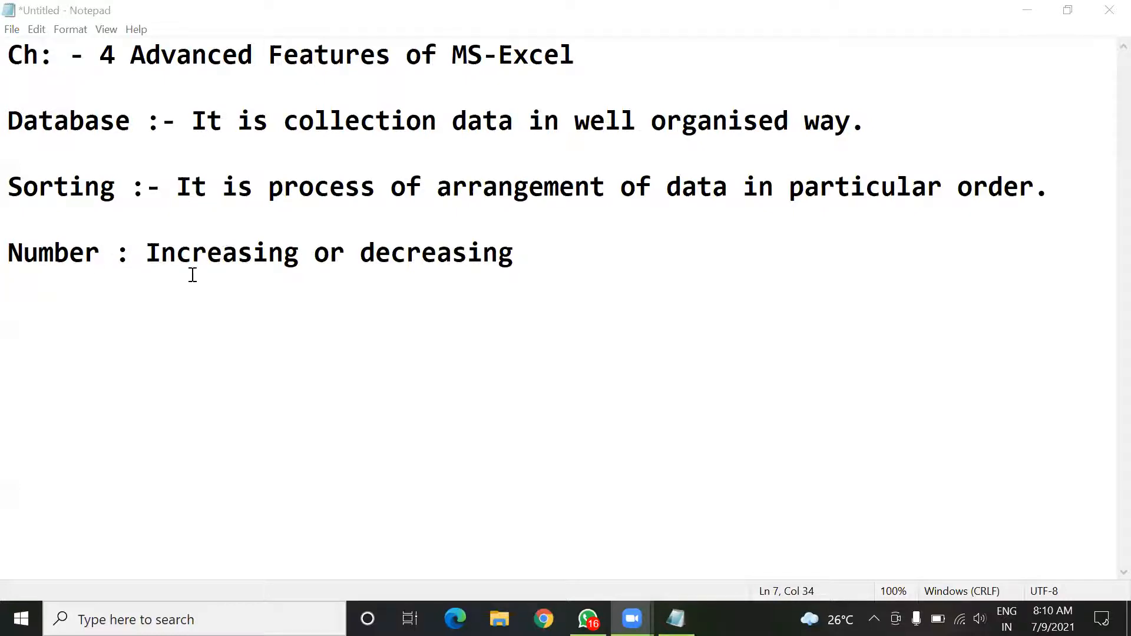
Add the line "Text : A-Z, Z-A" directly below the Number line
left_click(528, 260)
key("Return")
type("Te")
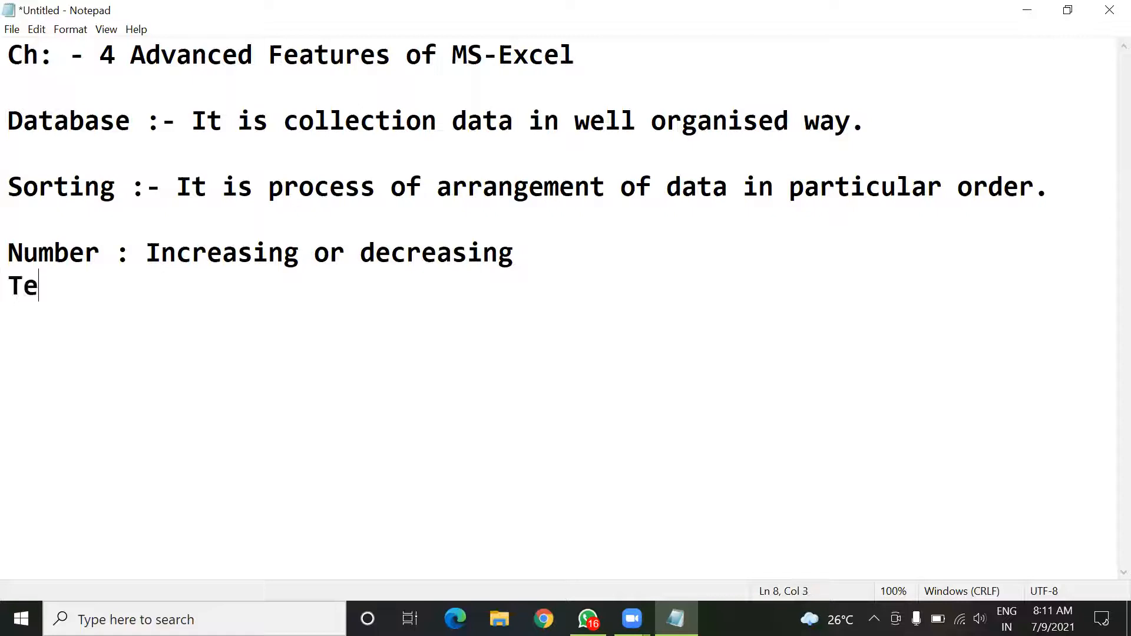
type("xt :  A")
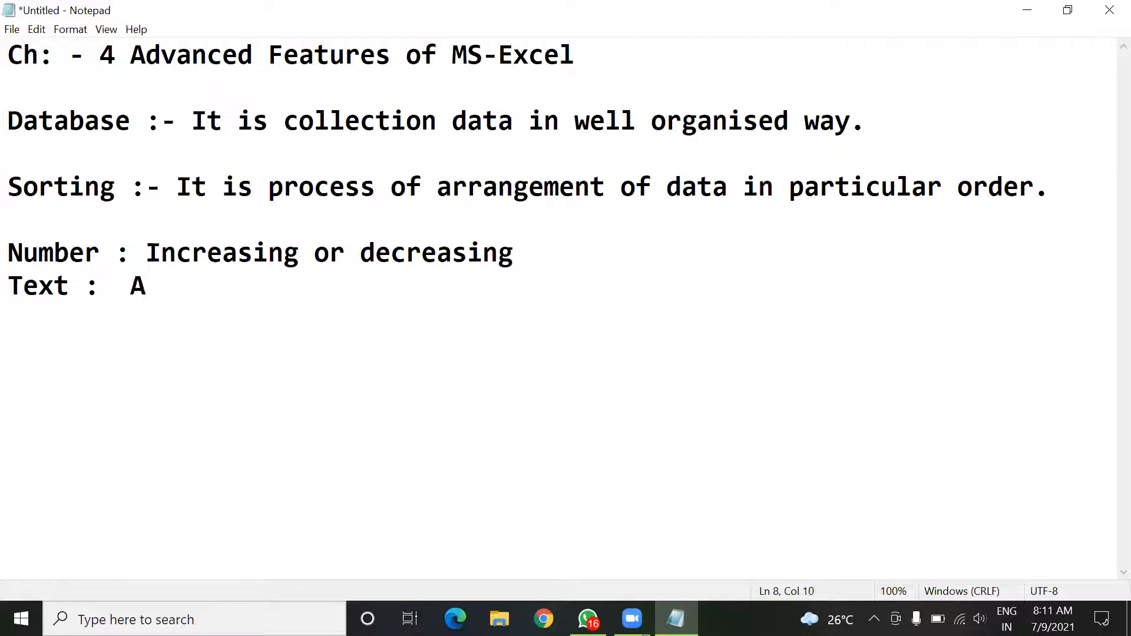
type("-Z,")
type("Z-A")
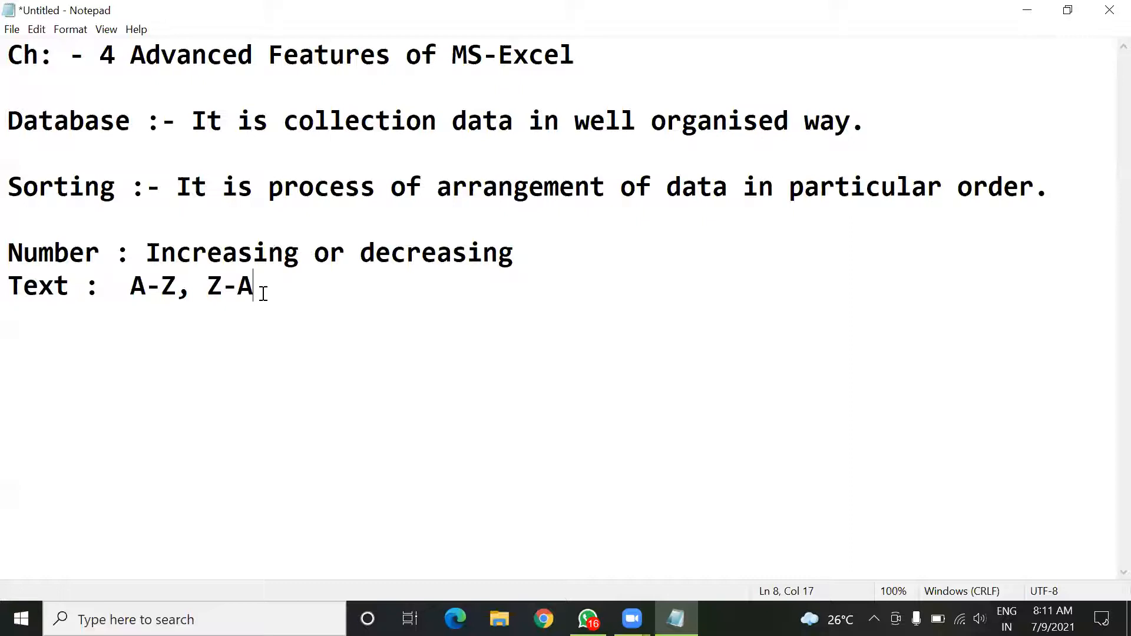
Add the label "Date/Time :" on a new line below the Text line
key("Return")
type("Date/Time")
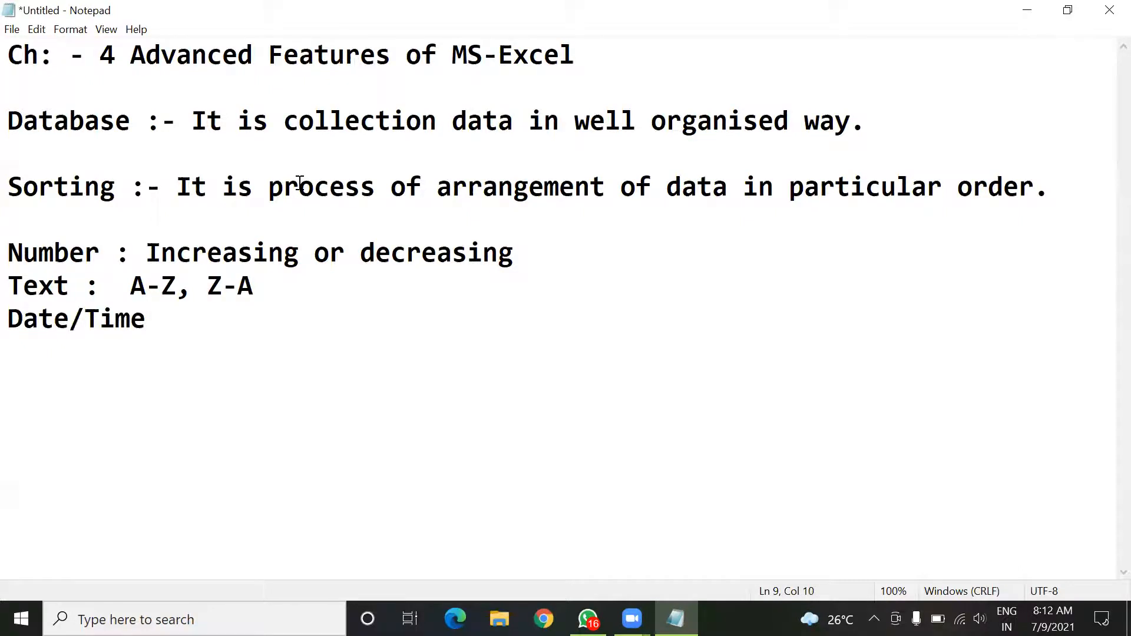
left_click(903, 323)
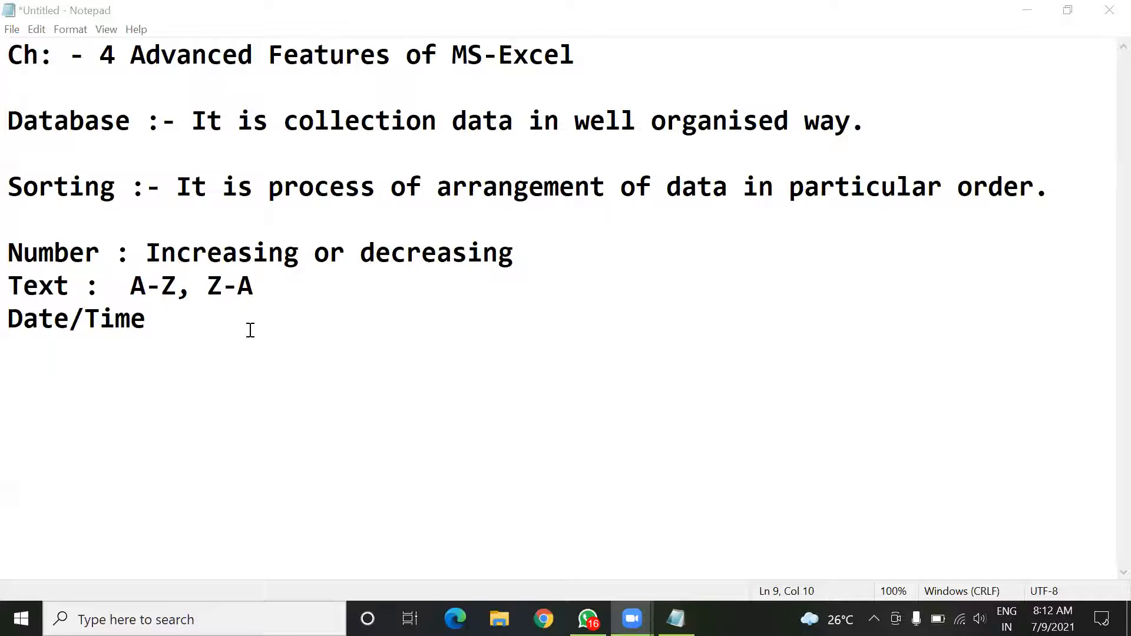
left_click(186, 321)
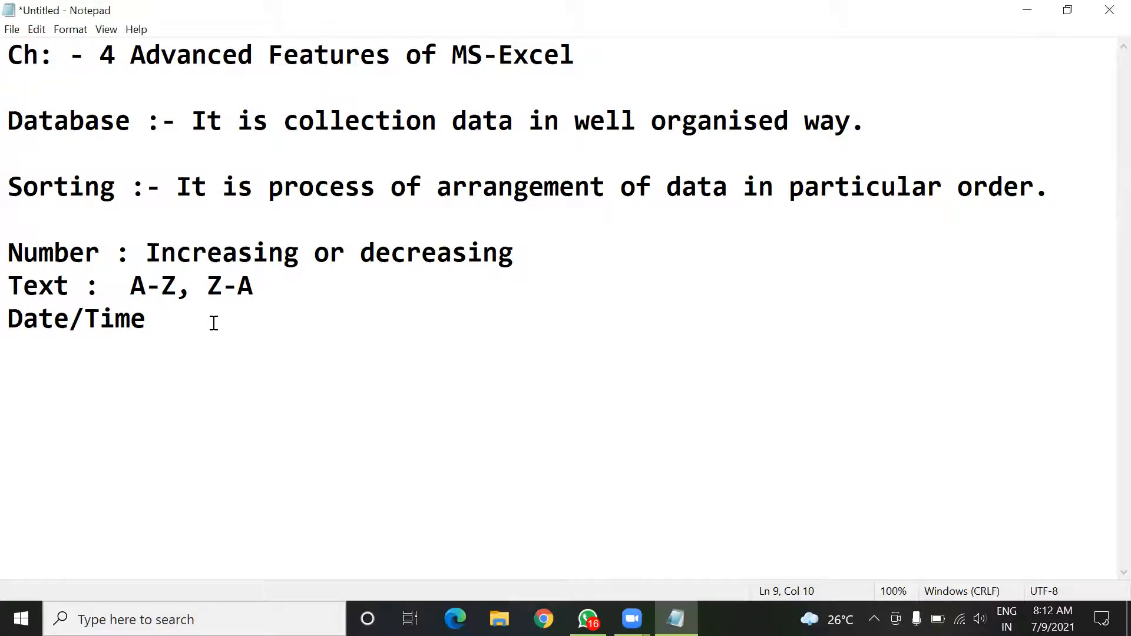
type(":")
Copy the text "Increasing or decreasing" from the Number line and paste it after the "Date/Time :" label
left_click_drag(146, 252, 517, 253)
right_click(429, 246)
left_click(471, 297)
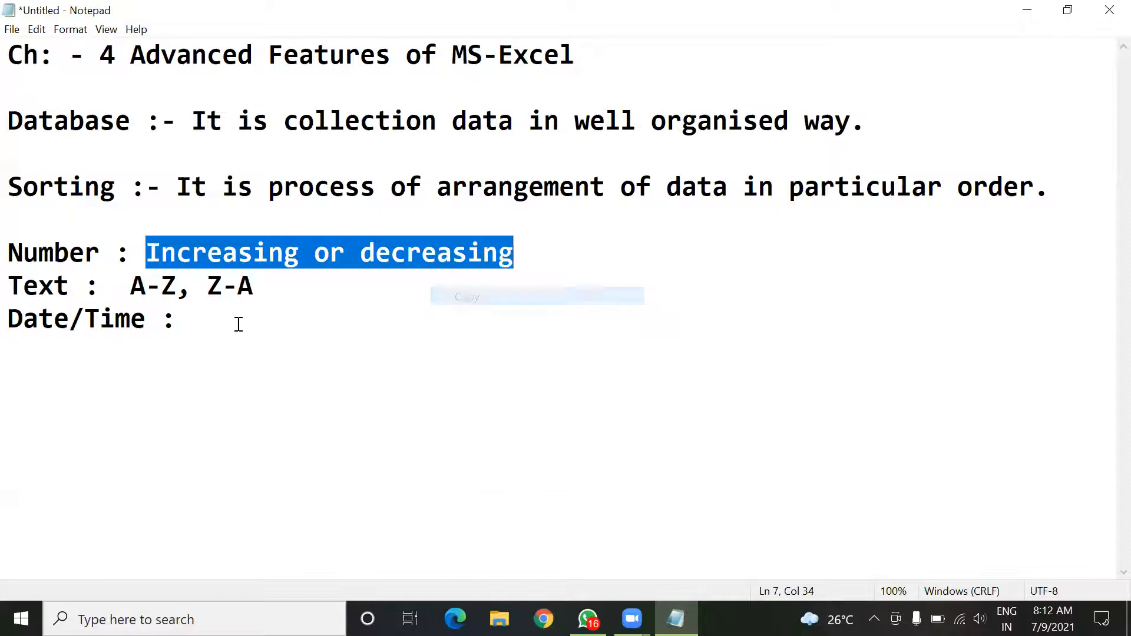
left_click(231, 324)
right_click(229, 325)
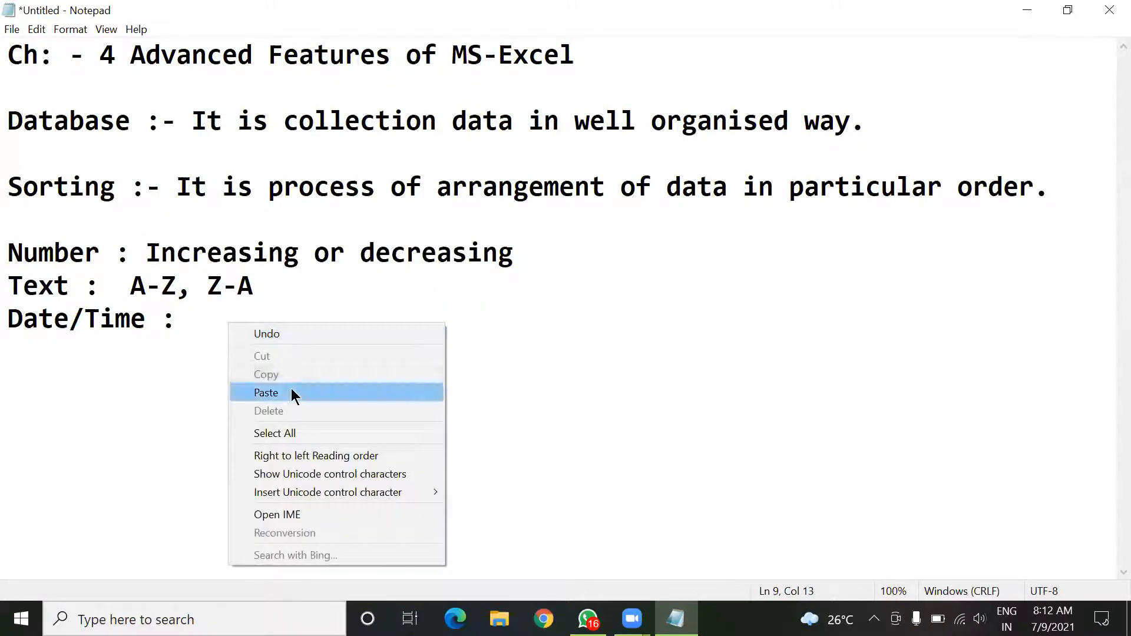
left_click(291, 390)
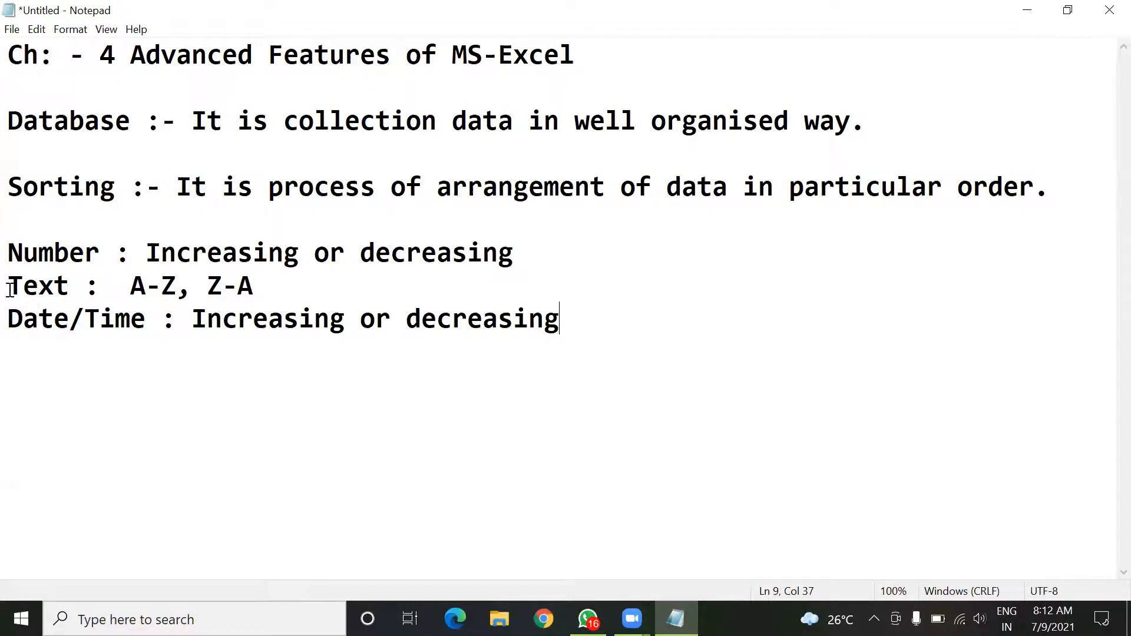
left_click_drag(7, 253, 583, 328)
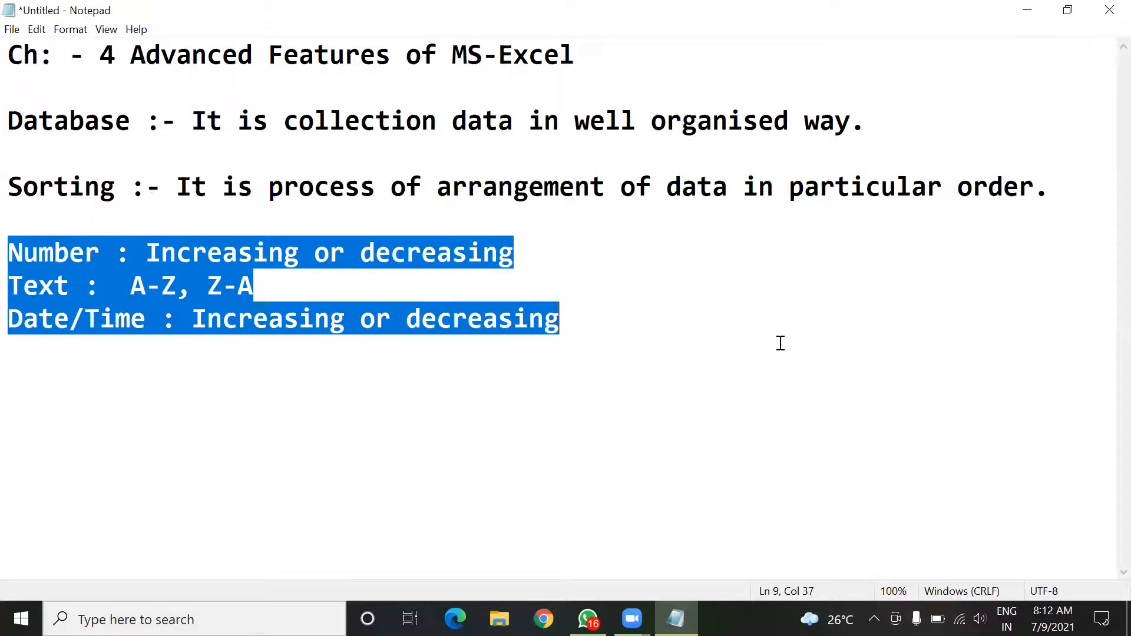
left_click(575, 299)
left_click(580, 325)
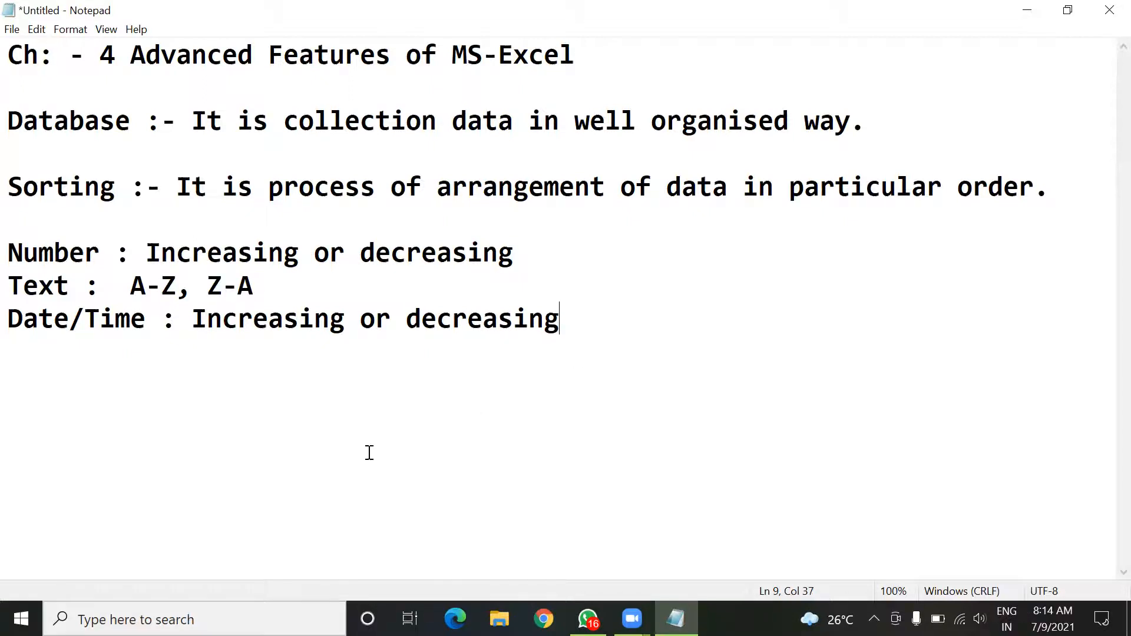
Put the notes window away and open the Demo workbook from the desktop in Excel
left_click_drag(8, 187, 134, 195)
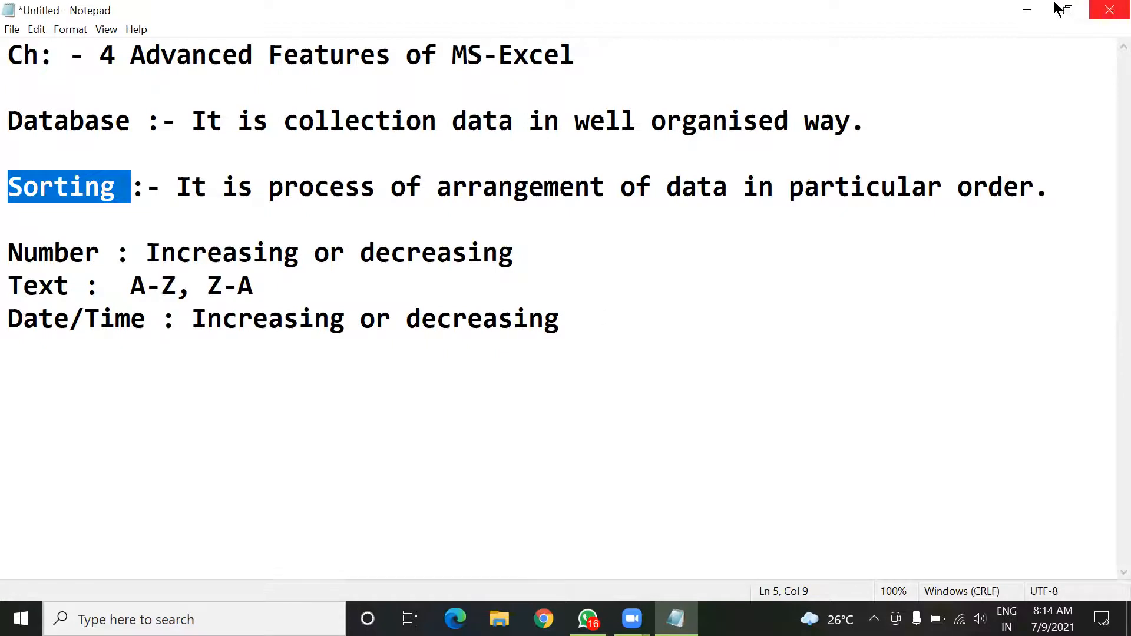
left_click(1024, 8)
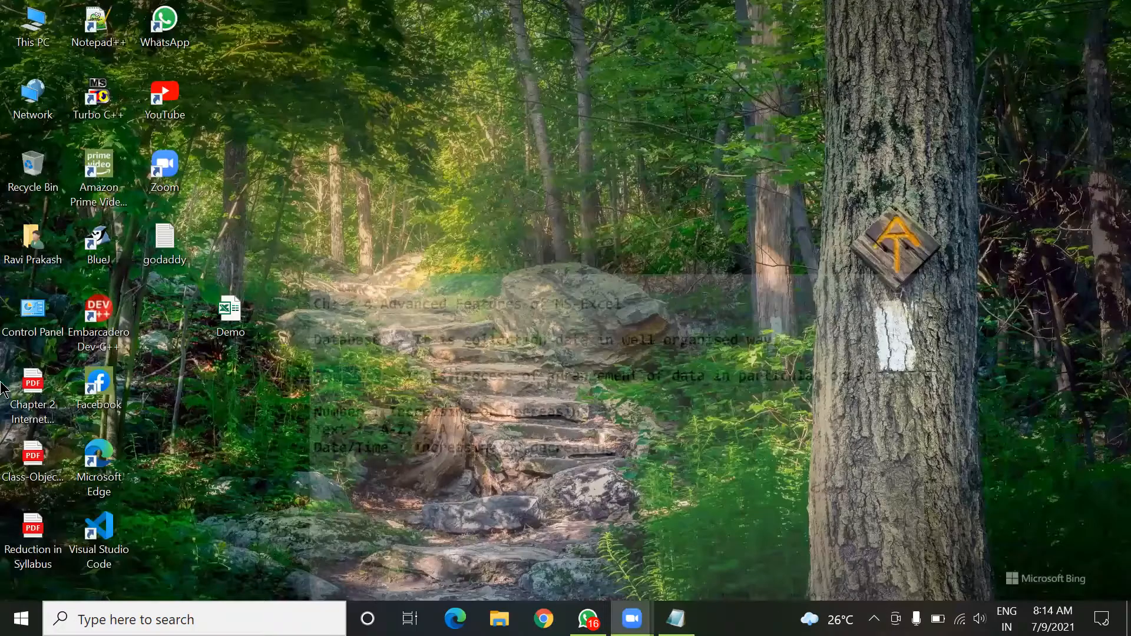
double_click(228, 312)
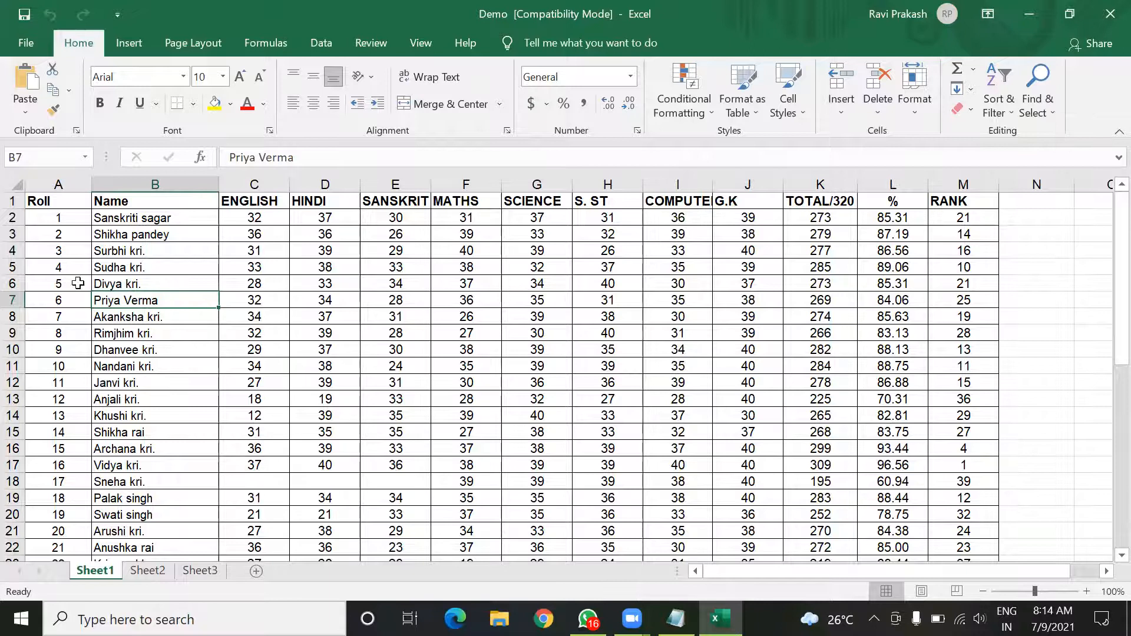
Look through the student marks table on Sheet1, checking the order of the roll numbers from first to last row
scroll(181, 293, "down", 8)
scroll(179, 293, "down", 5)
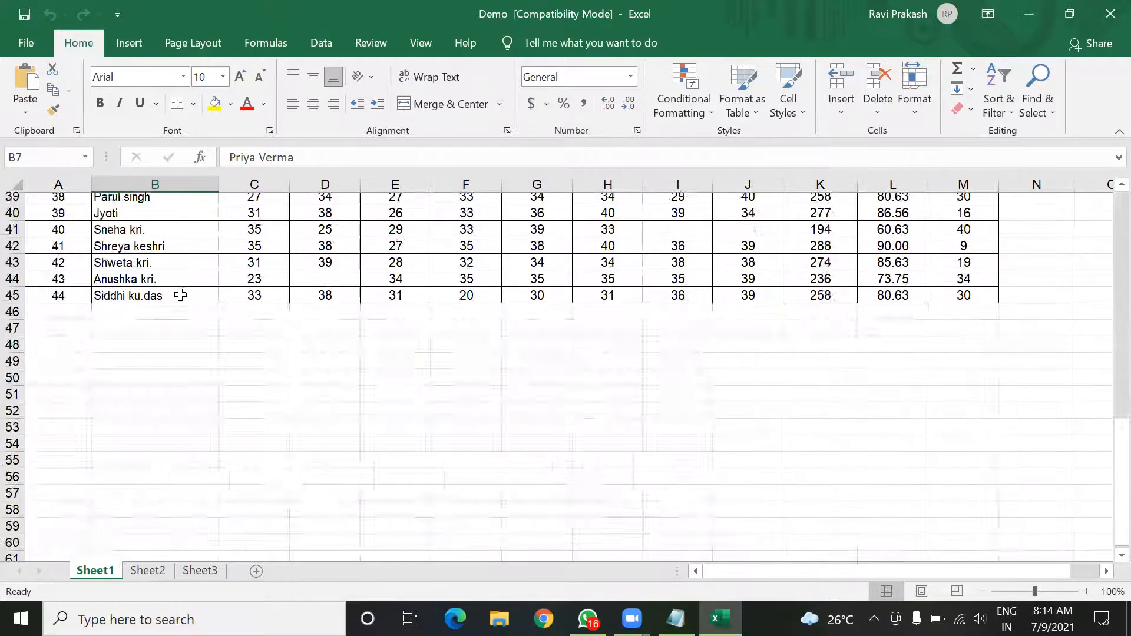
scroll(170, 293, "up", 13)
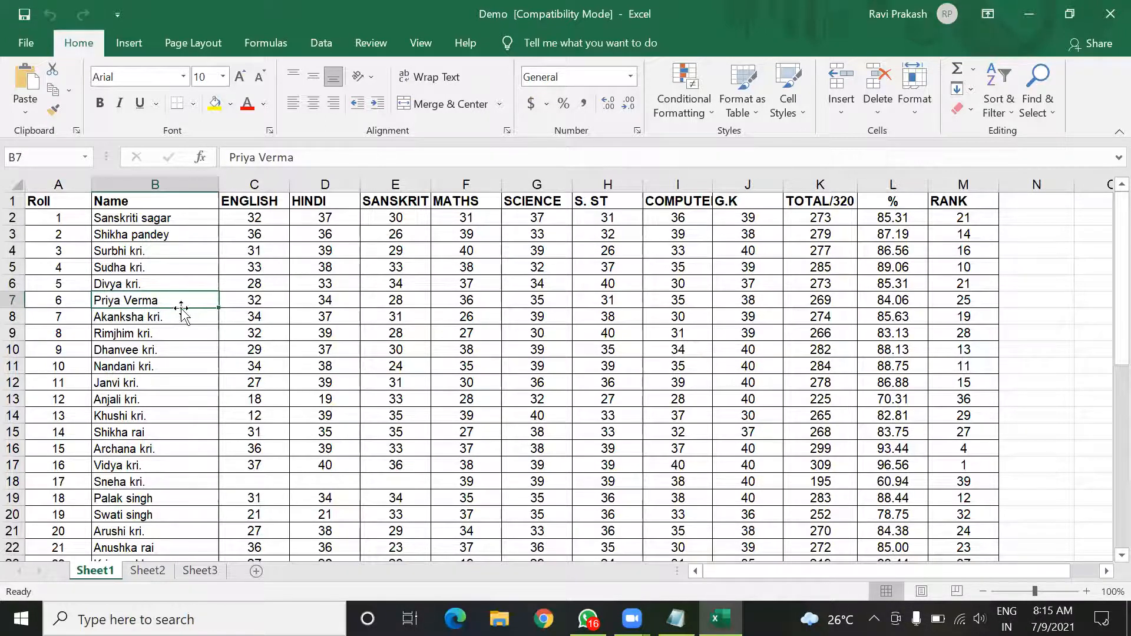
scroll(52, 220, "down", 1)
scroll(52, 220, "down", 10)
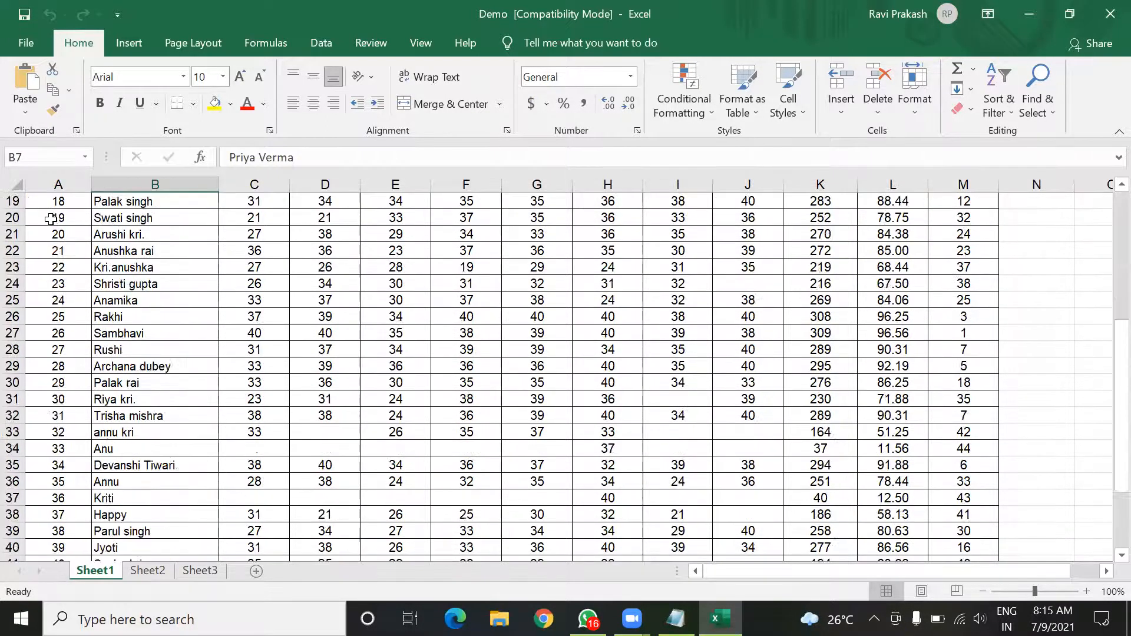
scroll(54, 232, "up", 11)
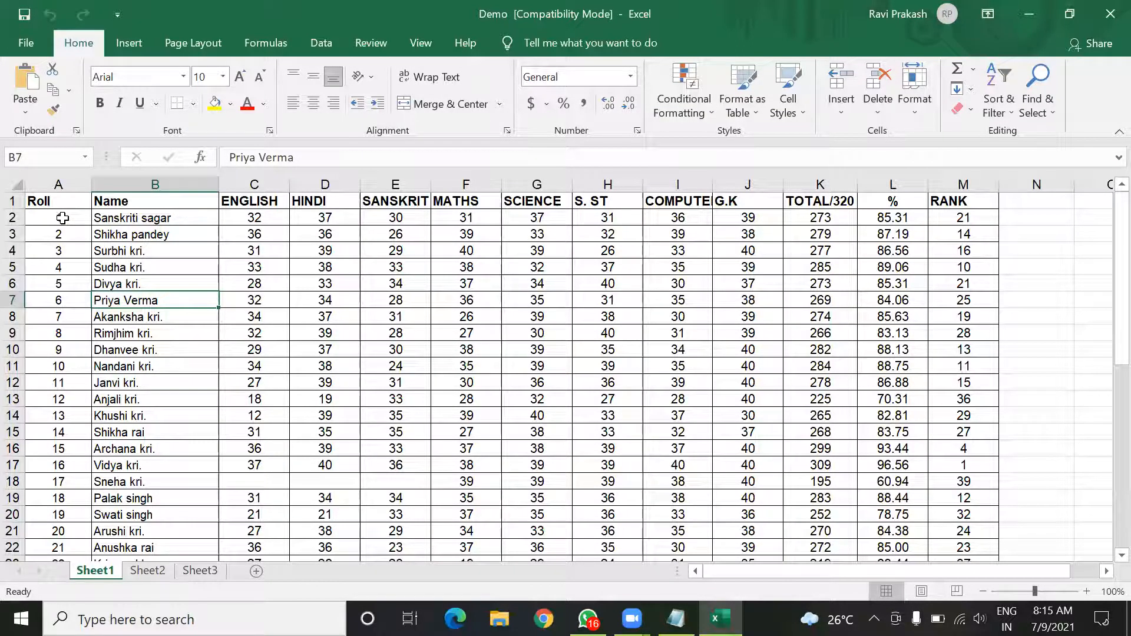
scroll(73, 218, "down", 14)
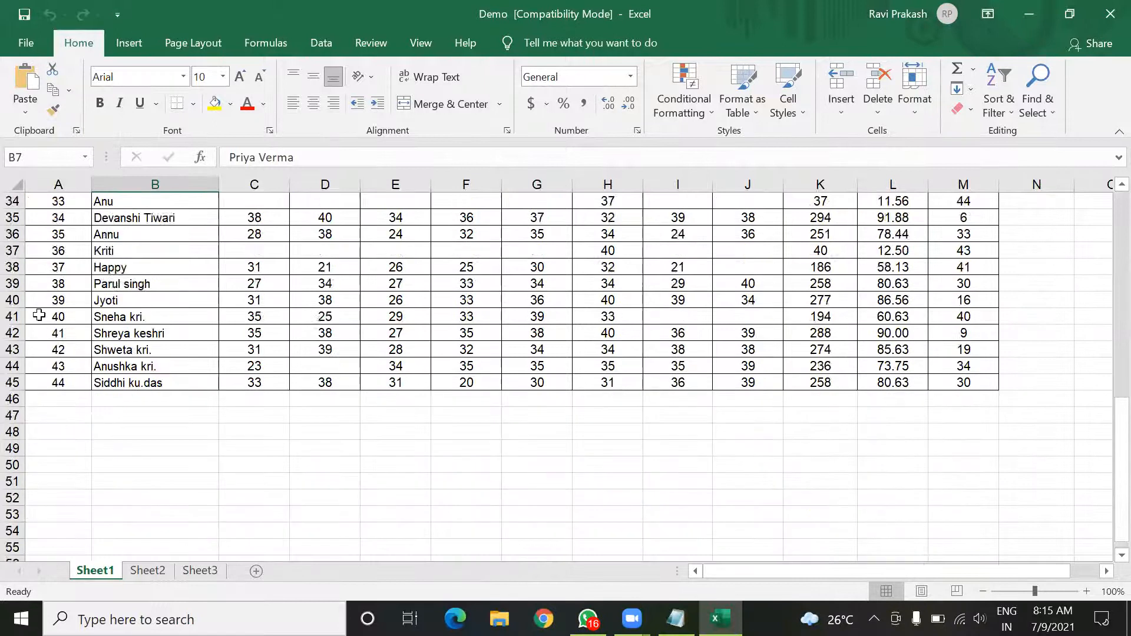
scroll(42, 238, "up", 1)
scroll(43, 238, "up", 14)
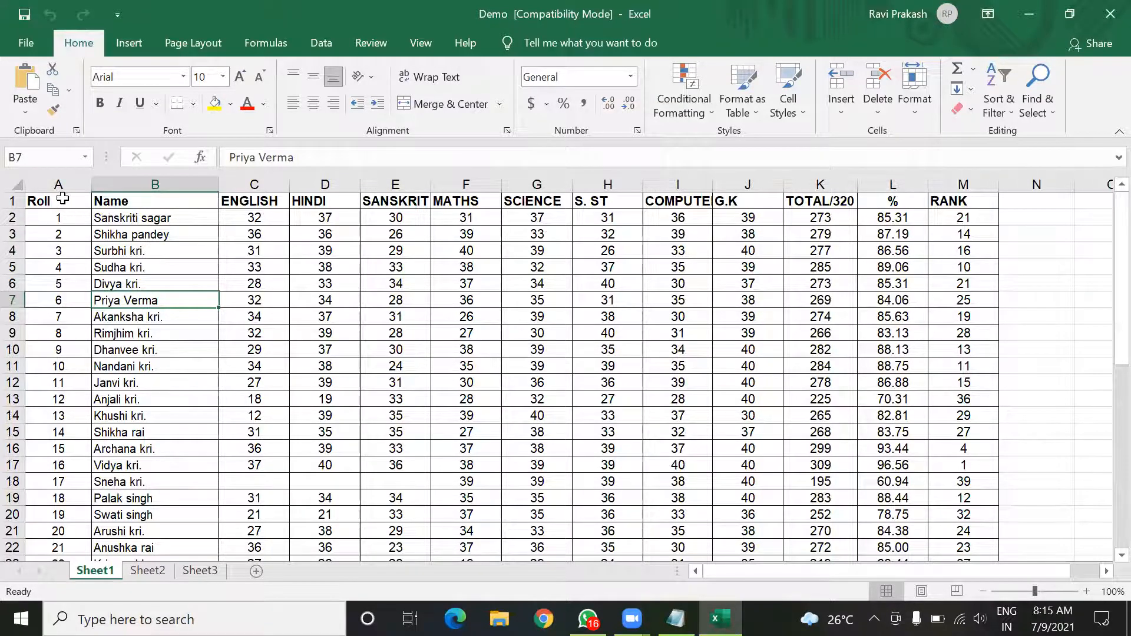
Sort the marks table by the Roll column in descending order and check the rows down to the end
left_click(62, 199)
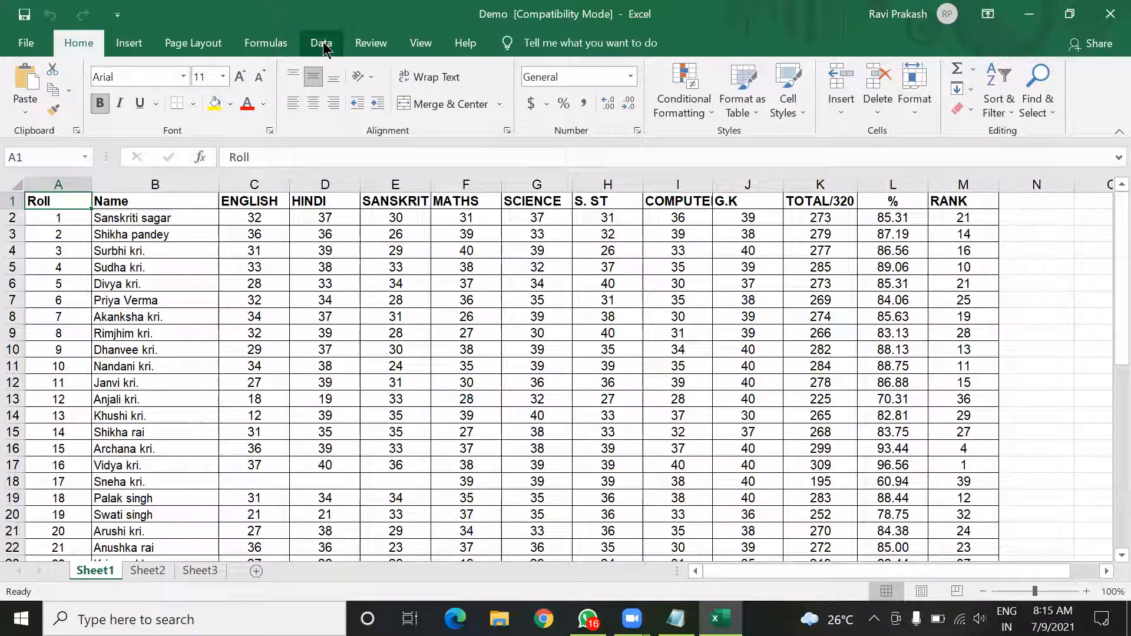
left_click(1006, 109)
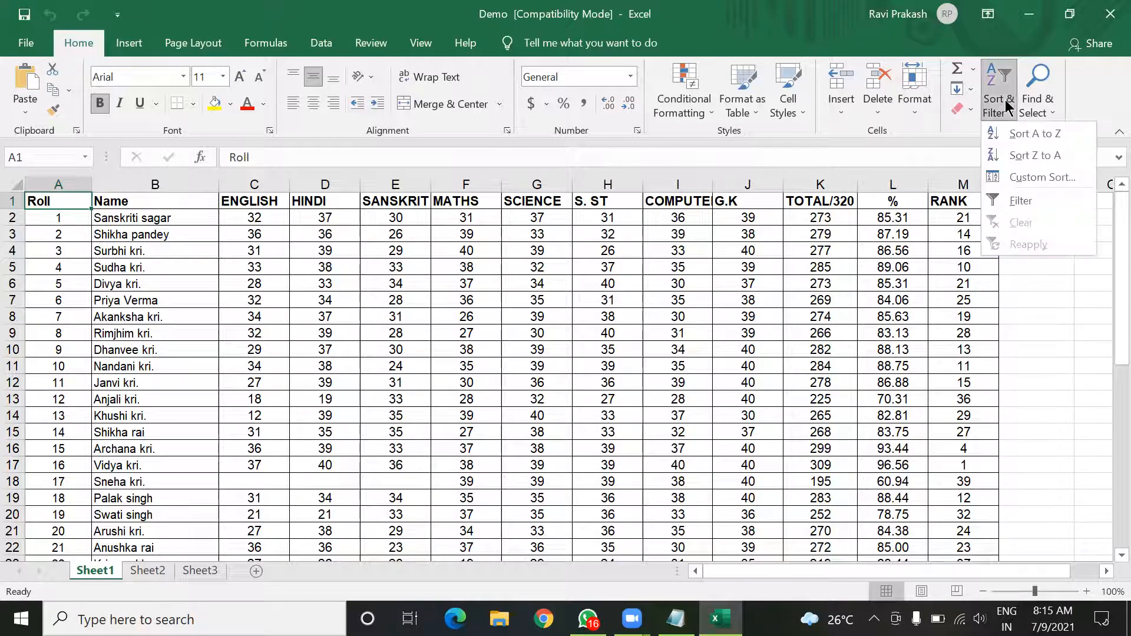
left_click(1045, 157)
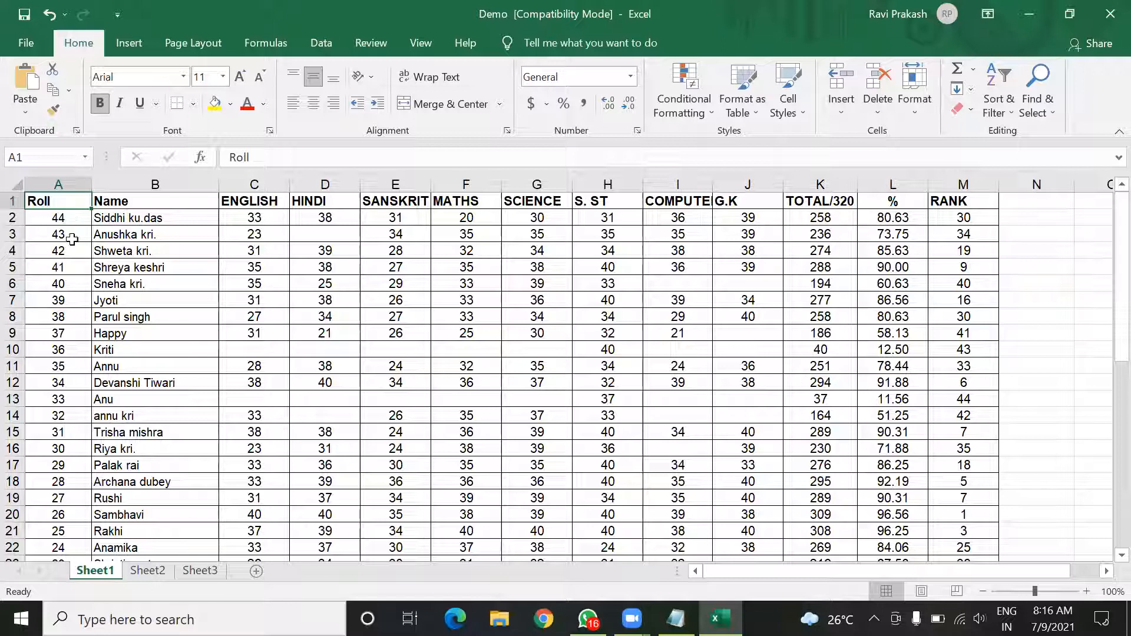
scroll(72, 258, "down", 12)
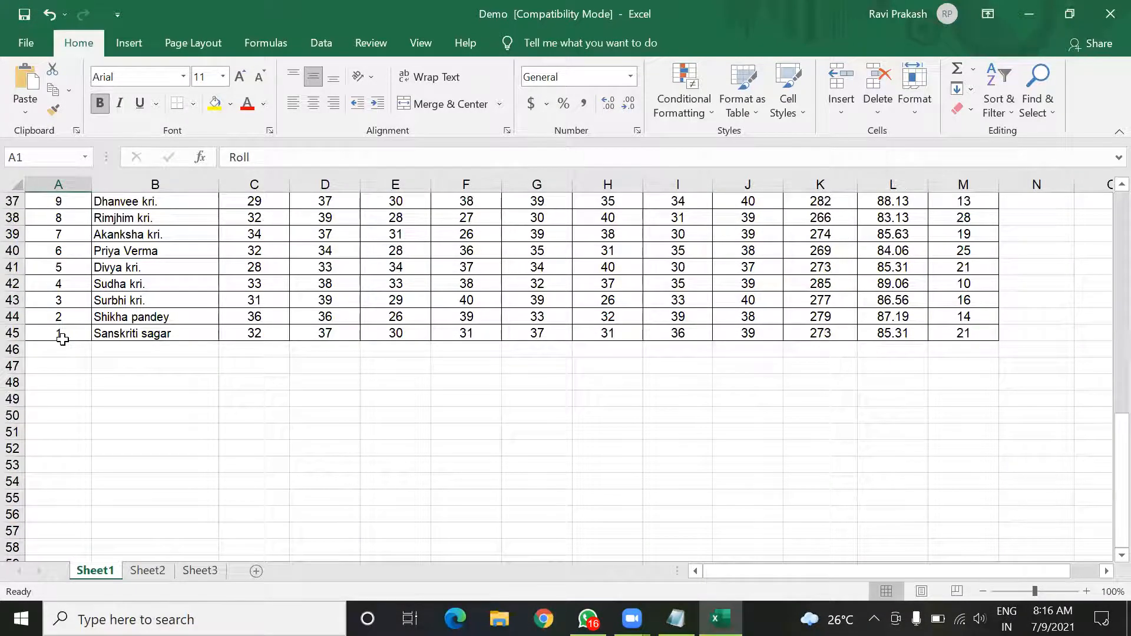
scroll(62, 339, "up", 12)
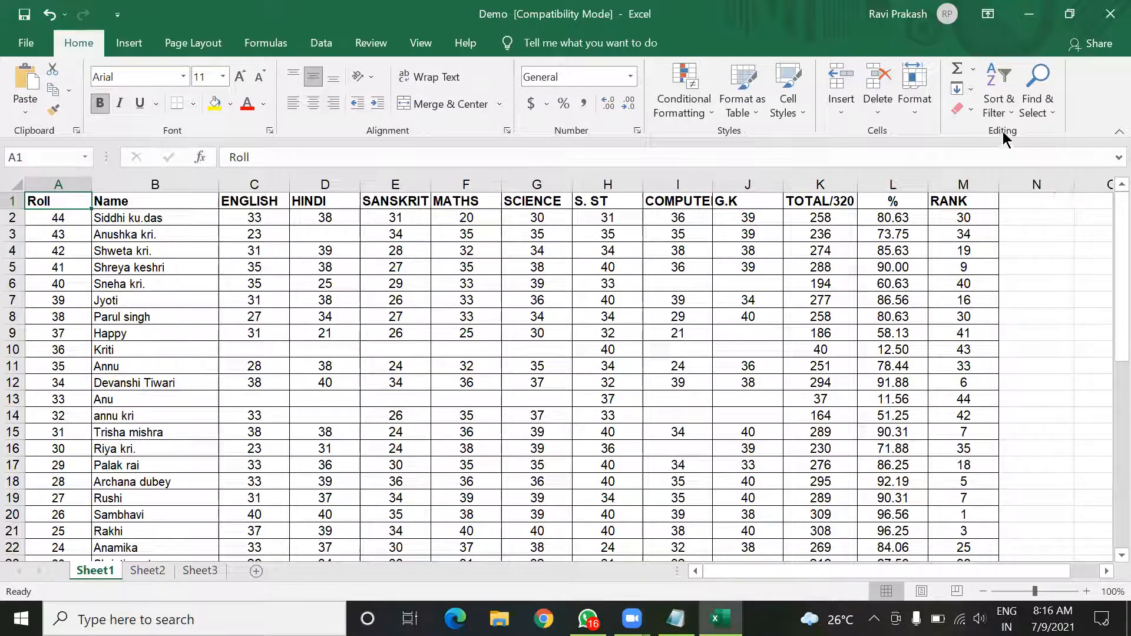
Sort the marks table by the Roll column in ascending order
left_click(994, 116)
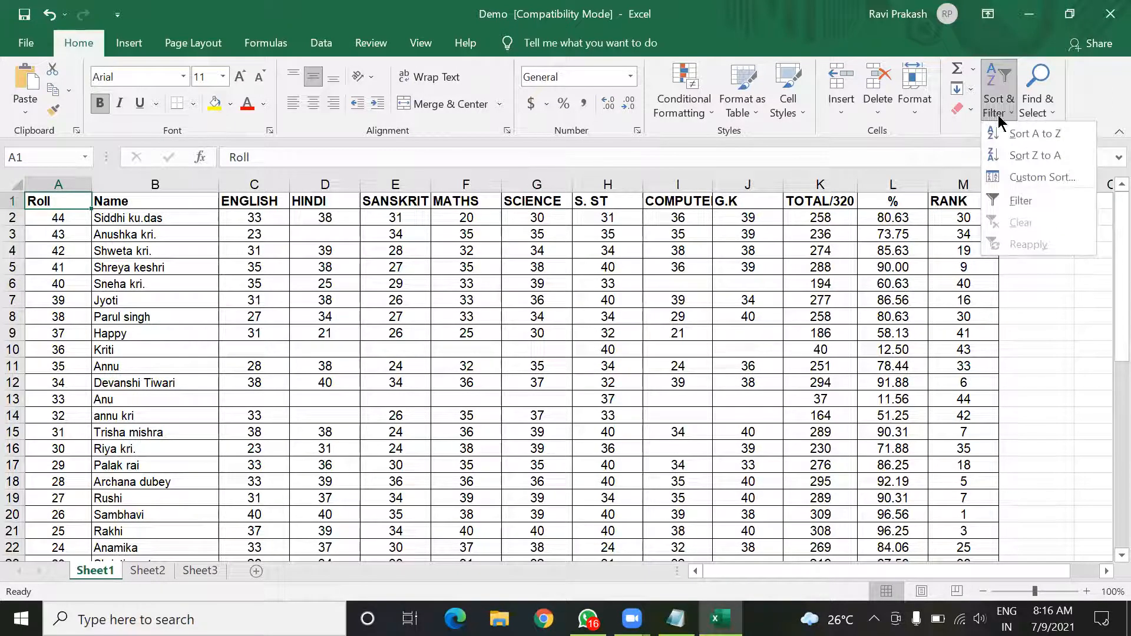
left_click(1060, 141)
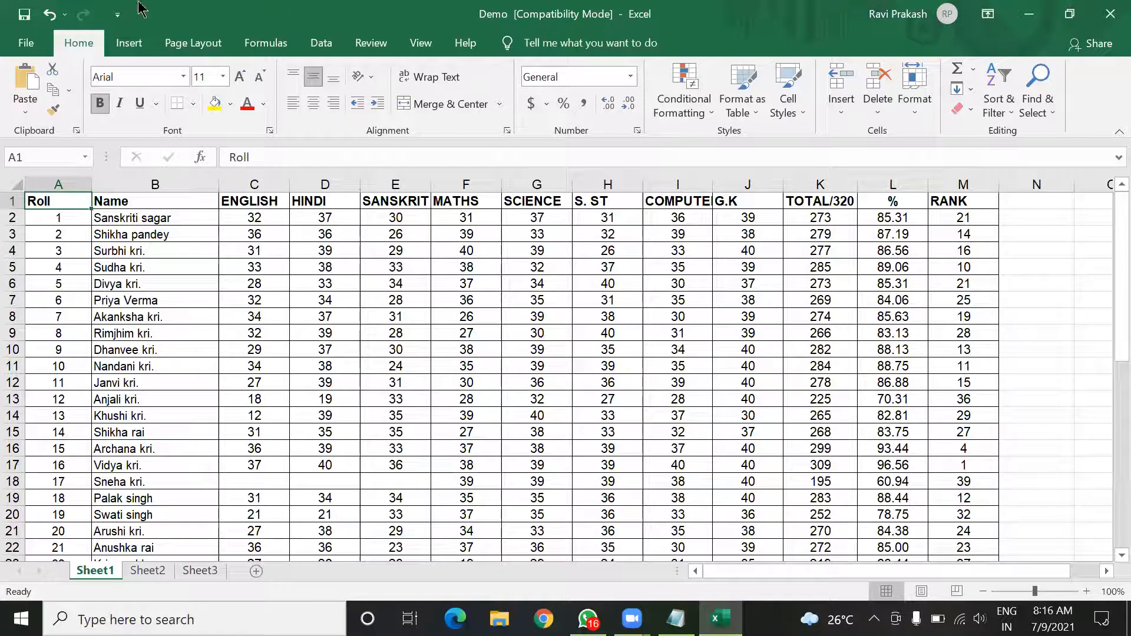
left_click(399, 312)
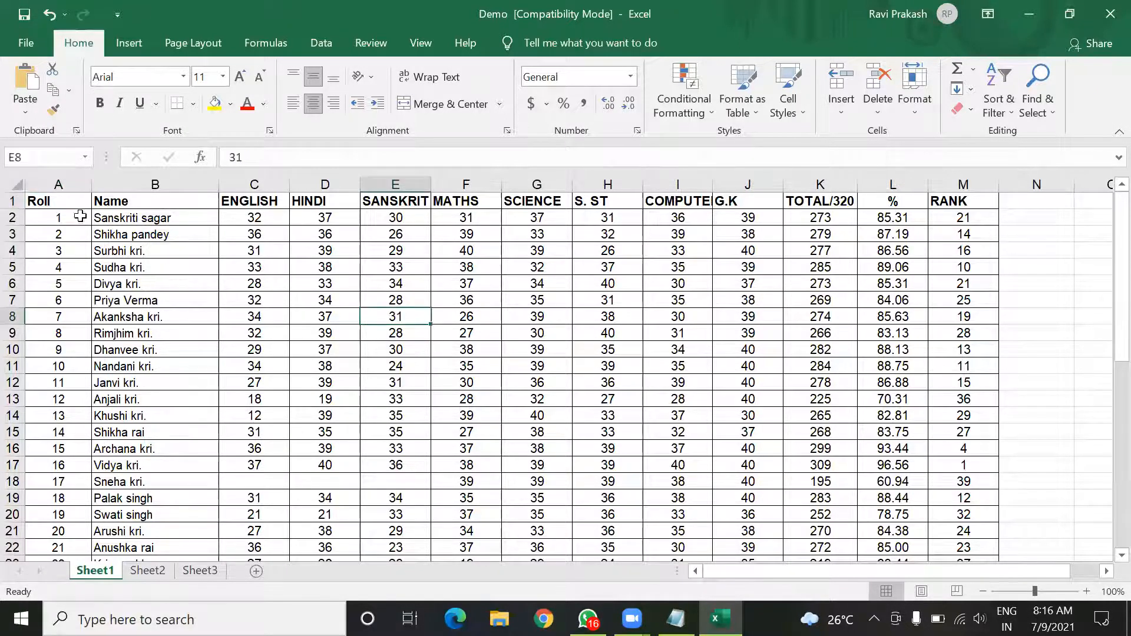
Sort the marks table by Roll from highest to lowest and back again from lowest to highest
left_click(56, 201)
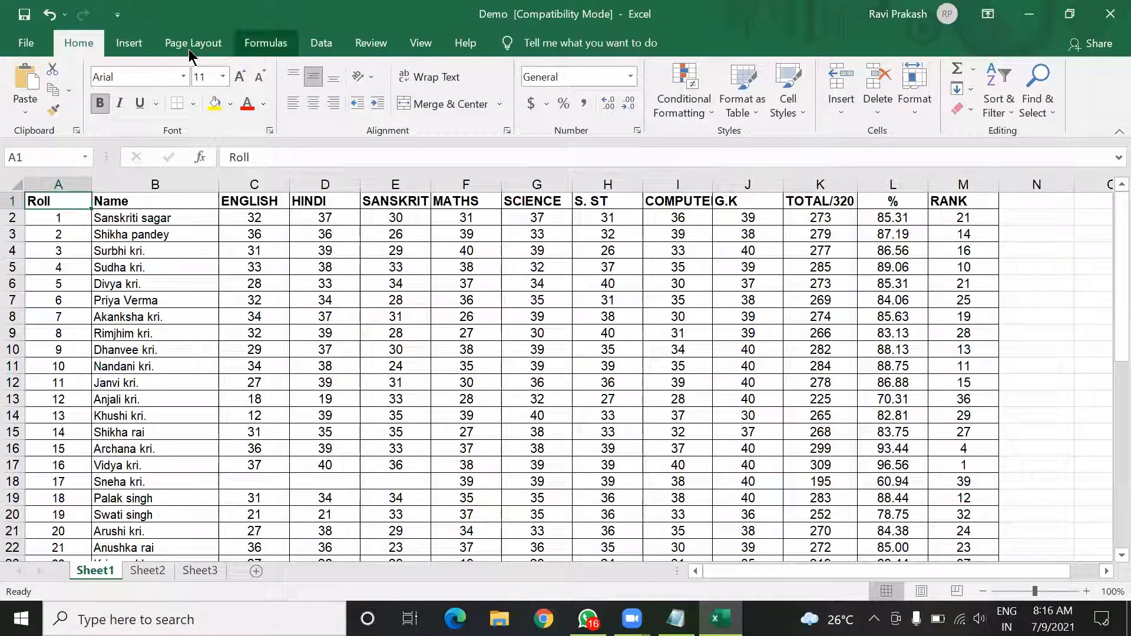
left_click(321, 45)
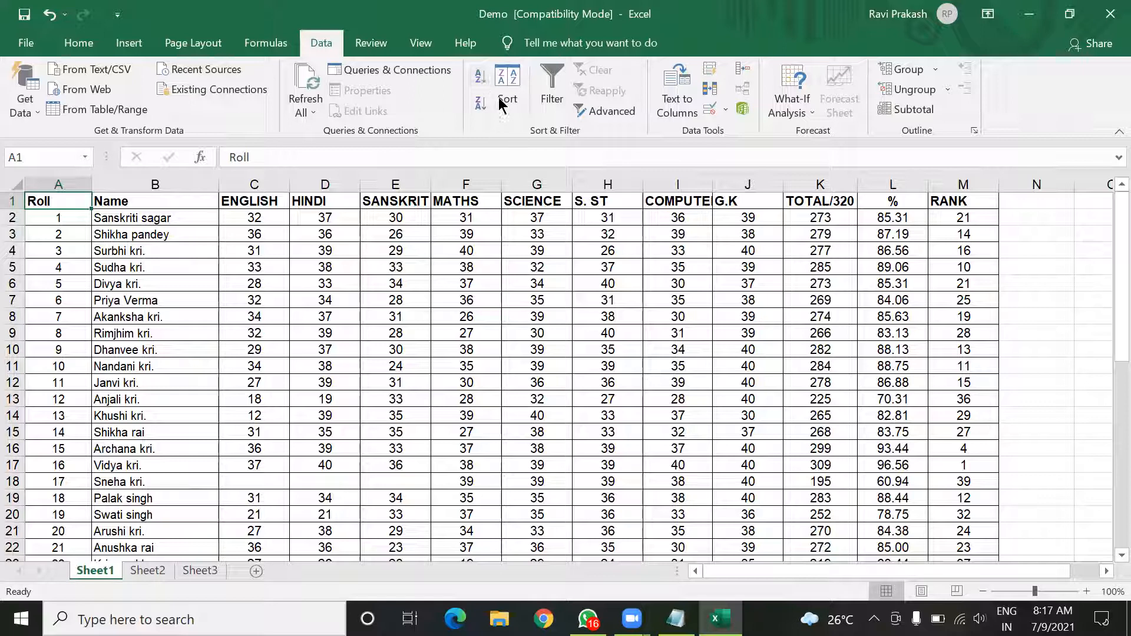
left_click(480, 105)
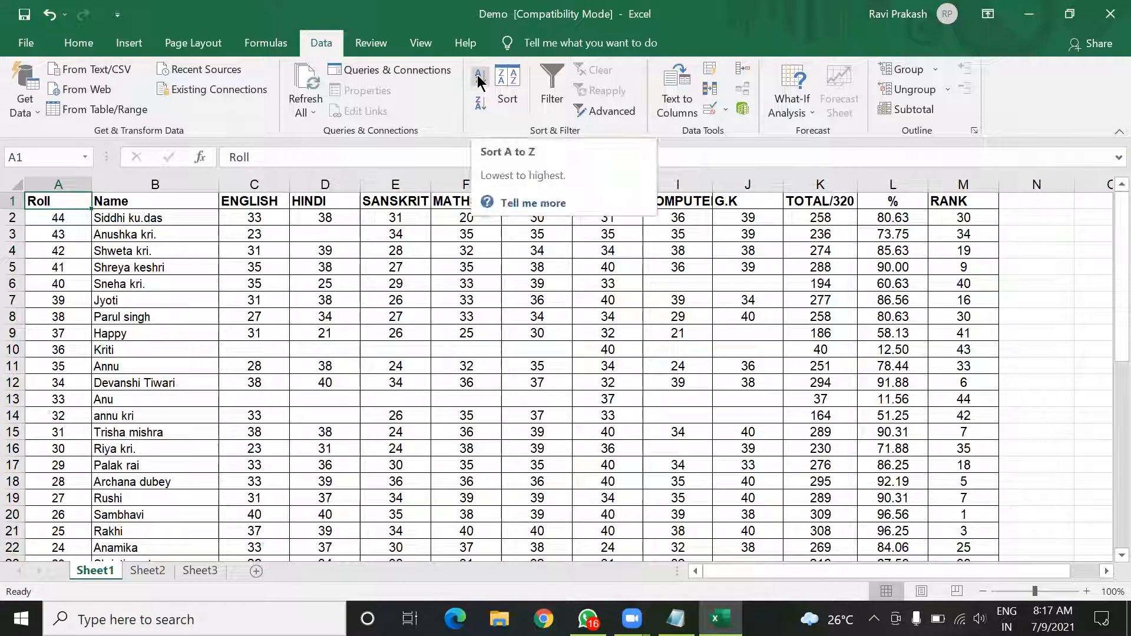
left_click(478, 79)
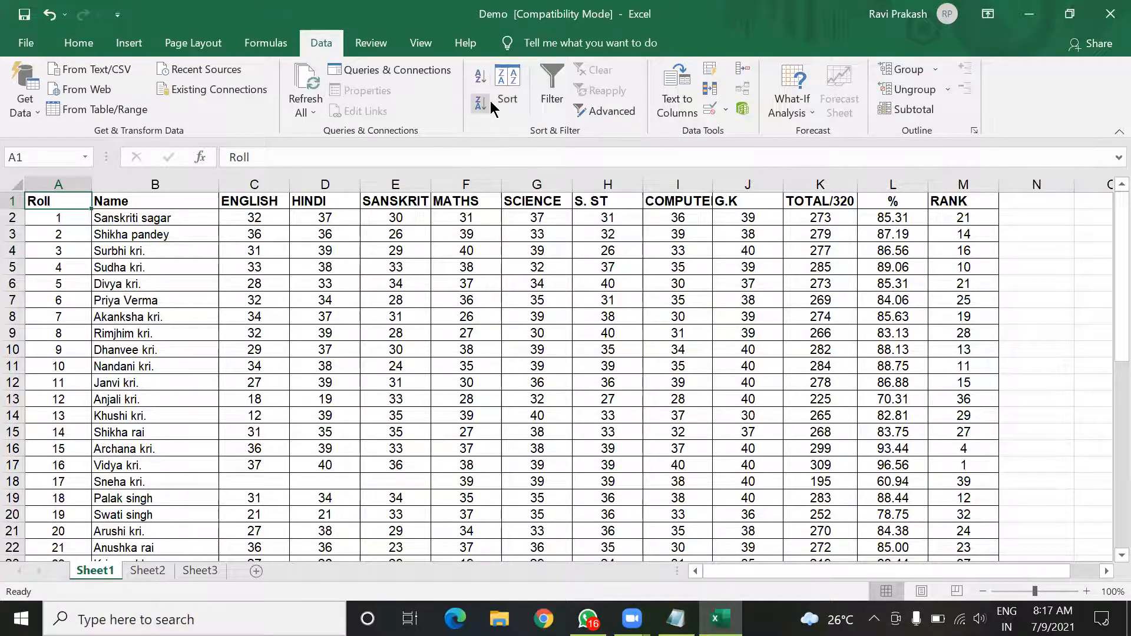
Open the custom Sort settings for the marks table and move the dialog clear of the MATHS column
left_click(507, 96)
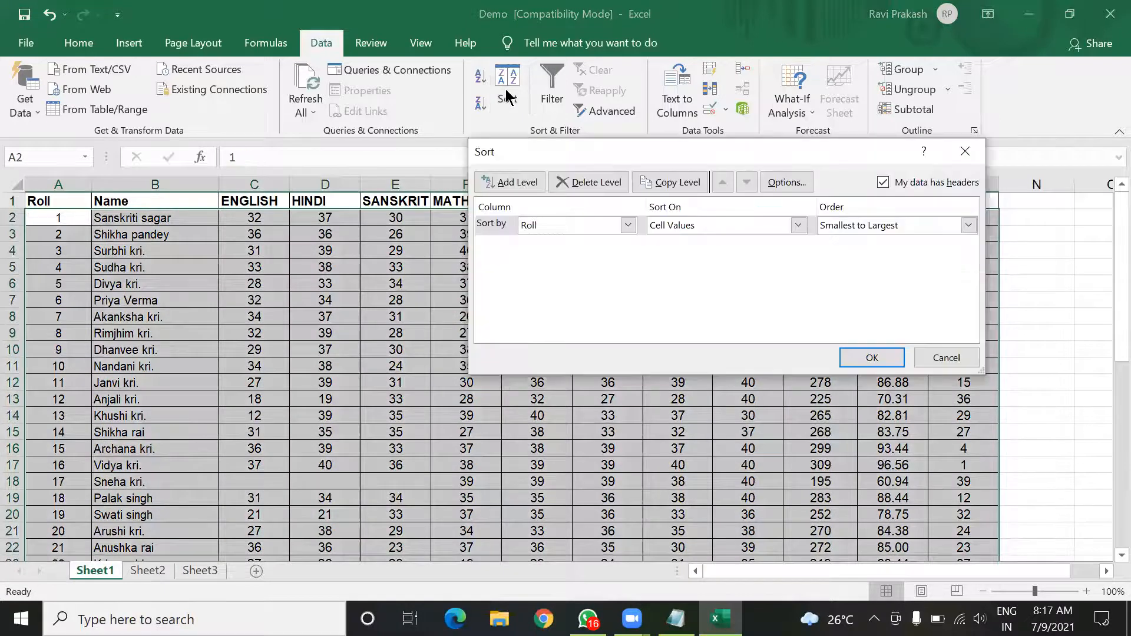
left_click(965, 151)
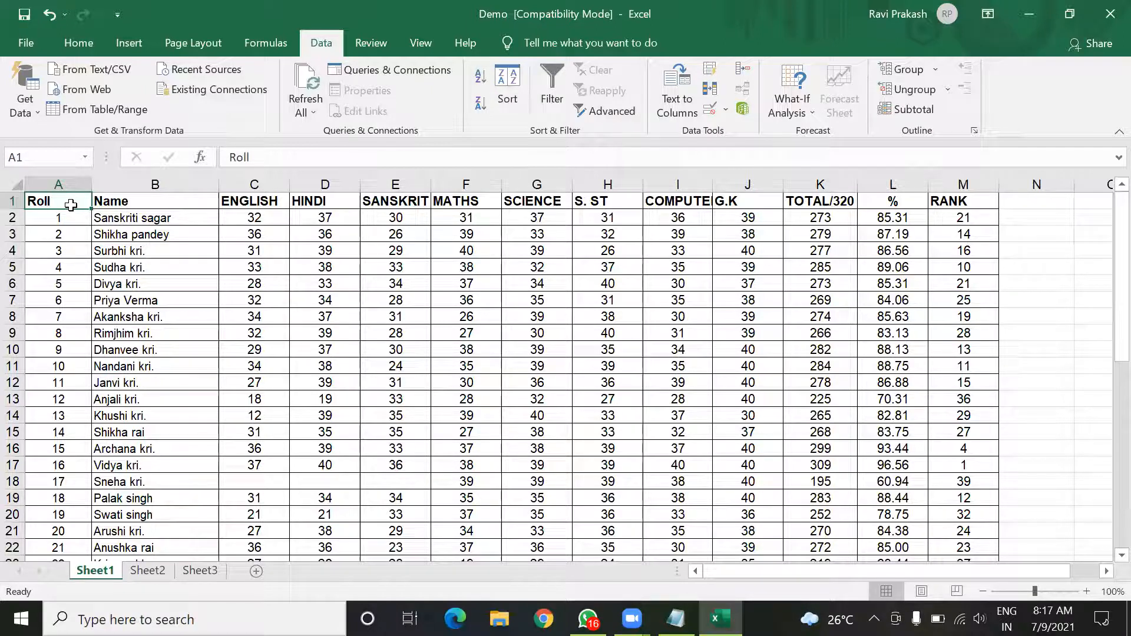
left_click(502, 100)
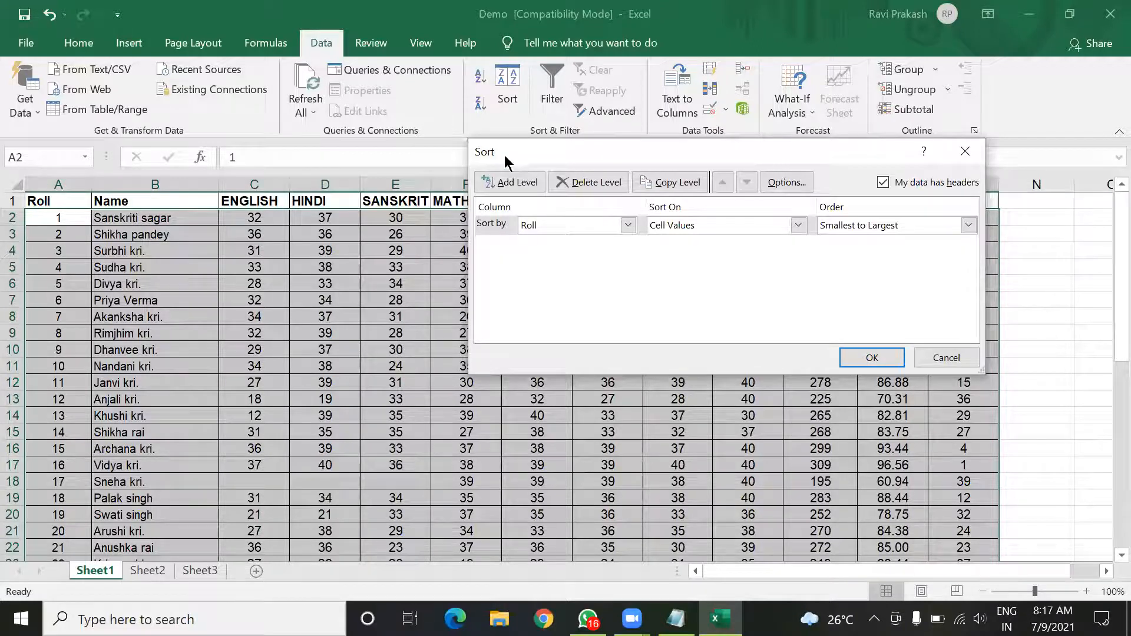
left_click_drag(543, 157, 591, 160)
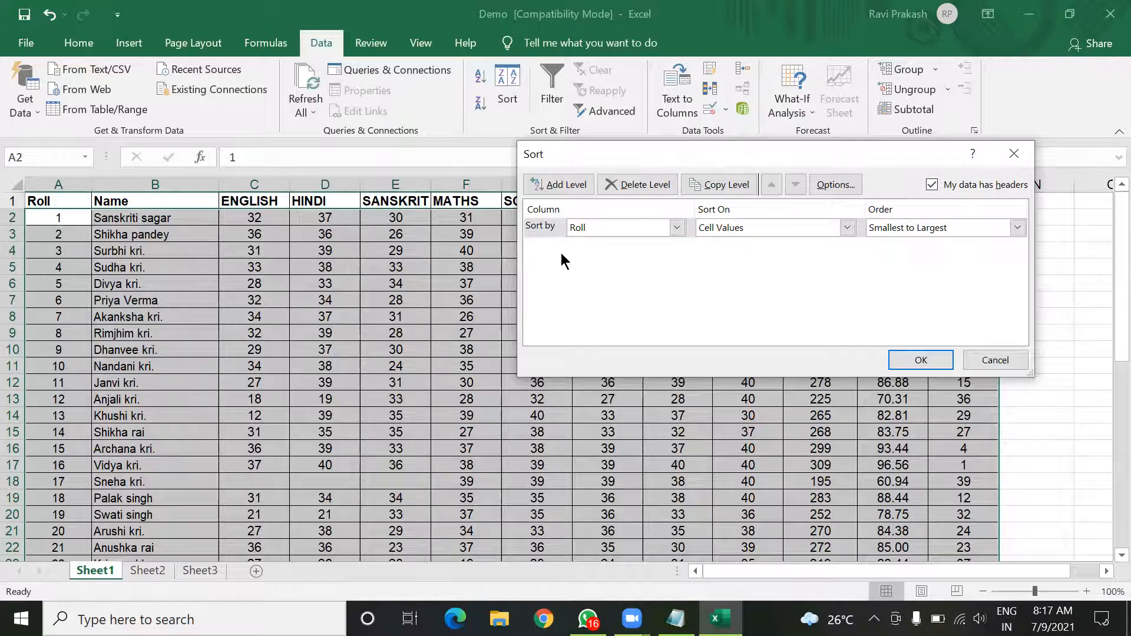
Review the columns available for sorting, keep Roll as the sort column, and choose the order Smallest to Largest
left_click(681, 232)
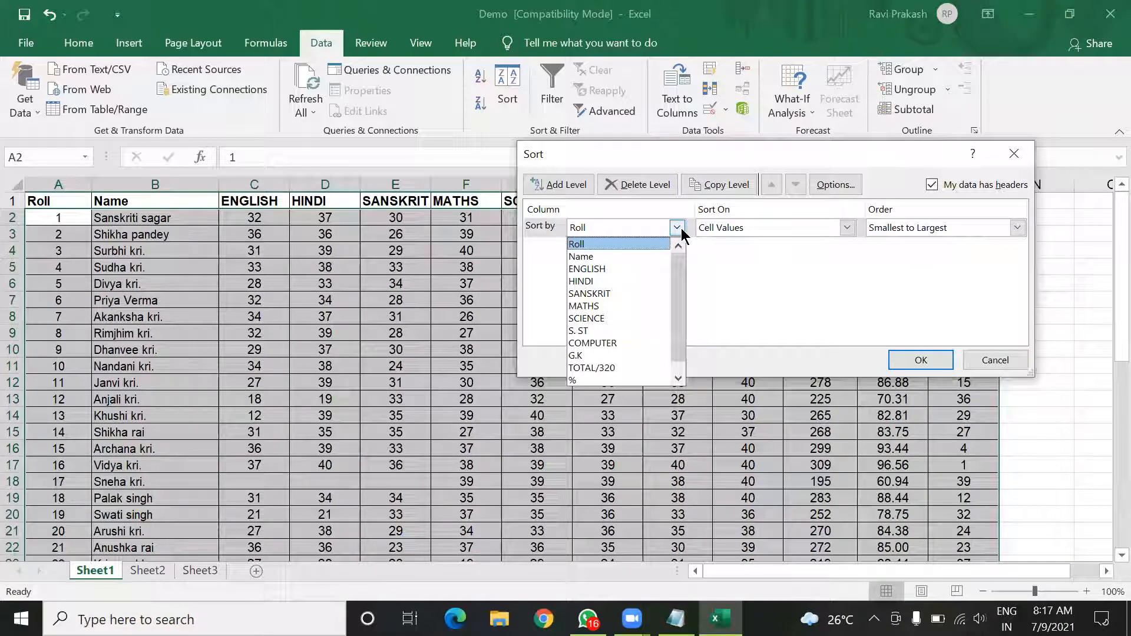
left_click(681, 231)
left_click(681, 231)
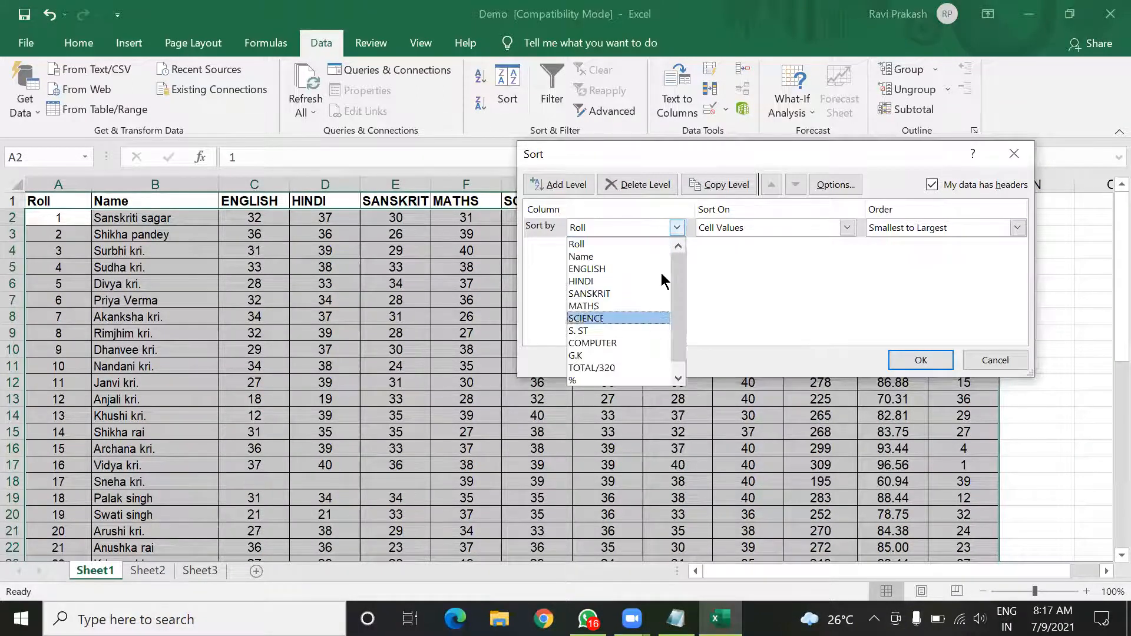
left_click(680, 231)
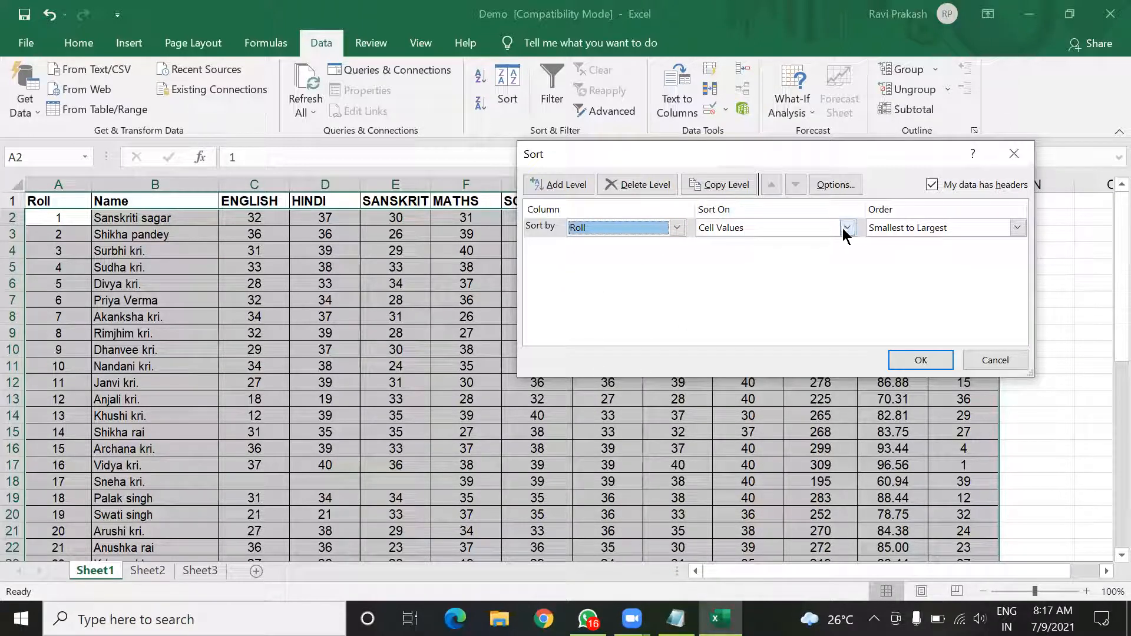
left_click(1015, 228)
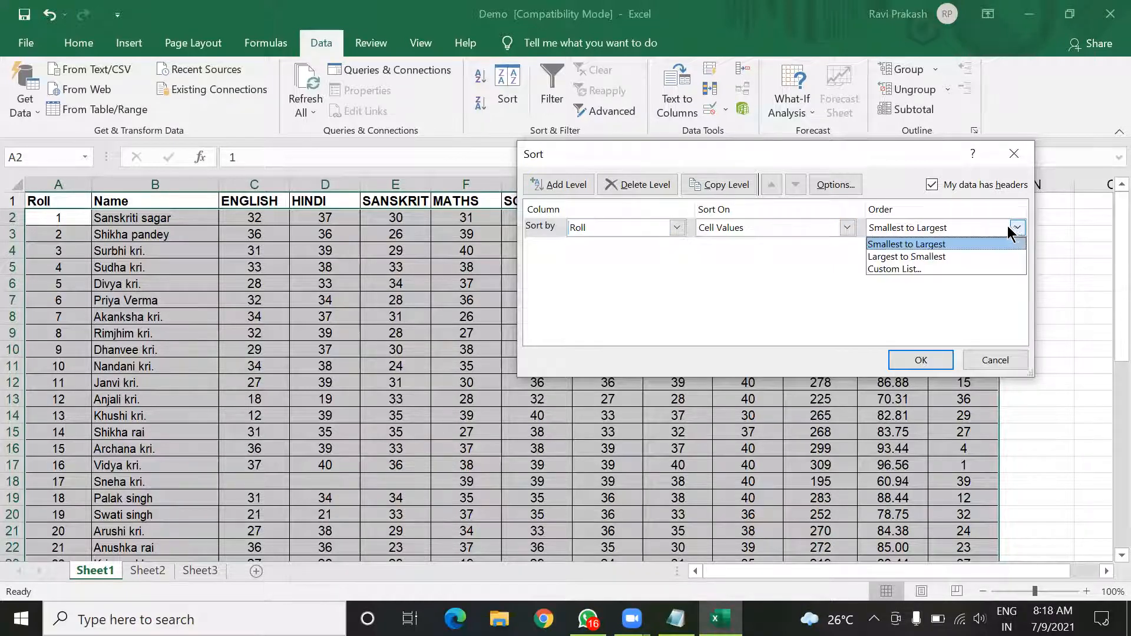
left_click(979, 245)
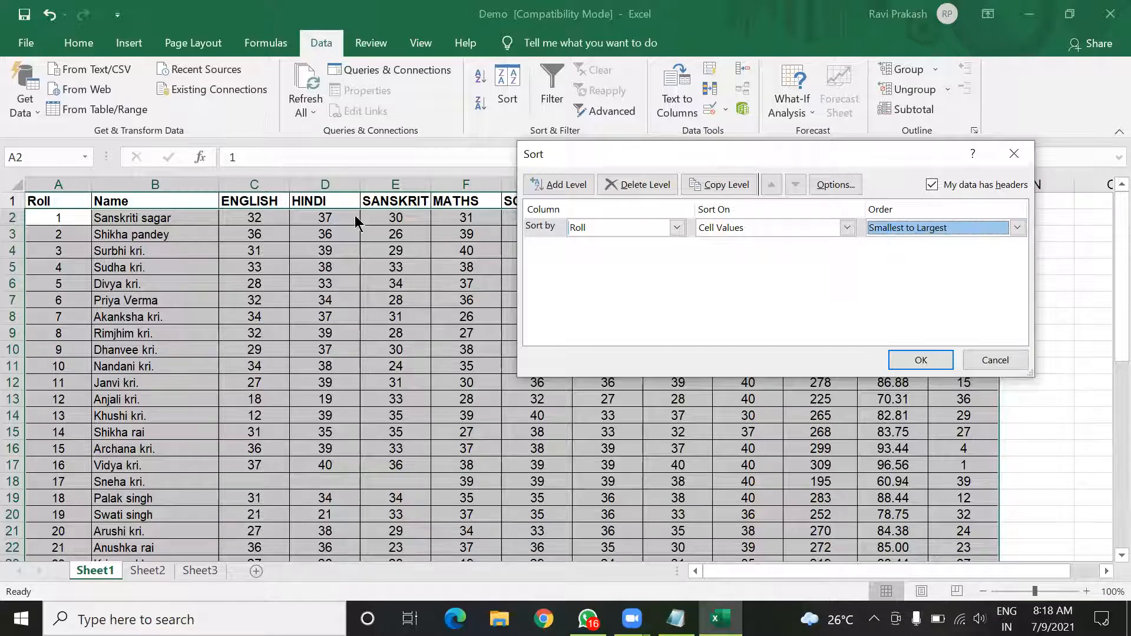
Add a second sort level below Roll that sorts the marks table by the Name column
left_click(563, 184)
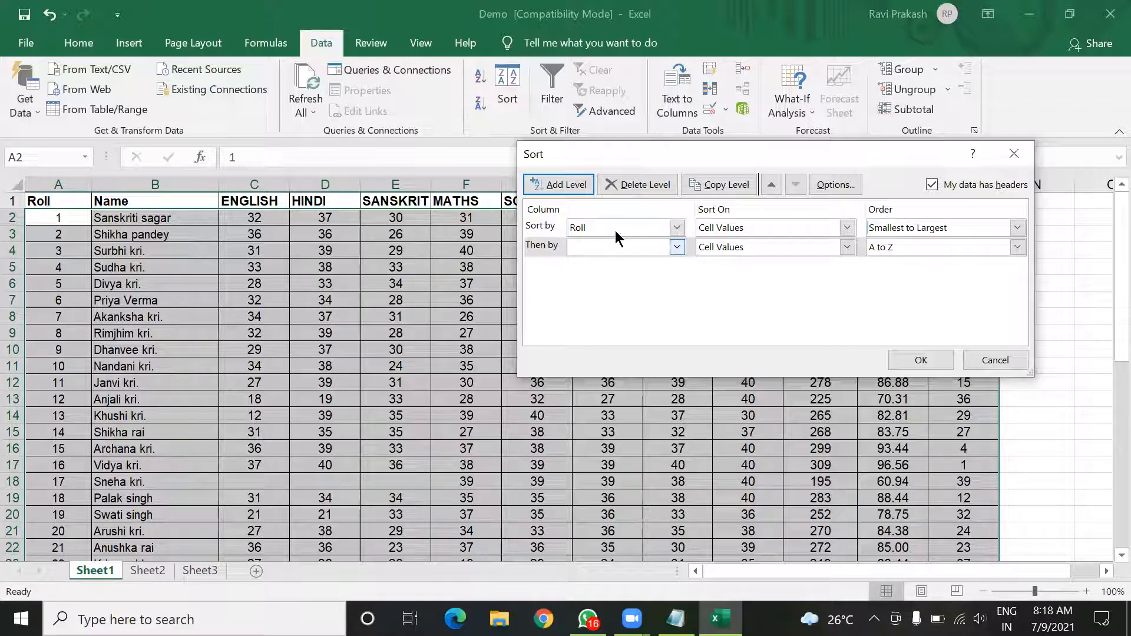
left_click(677, 248)
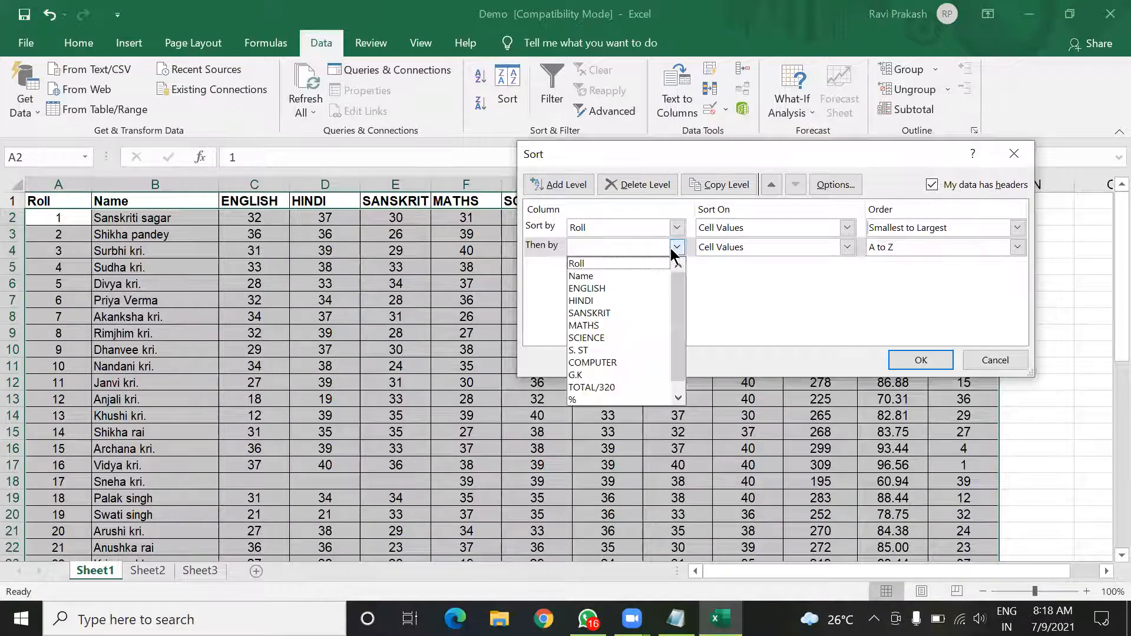
left_click(626, 276)
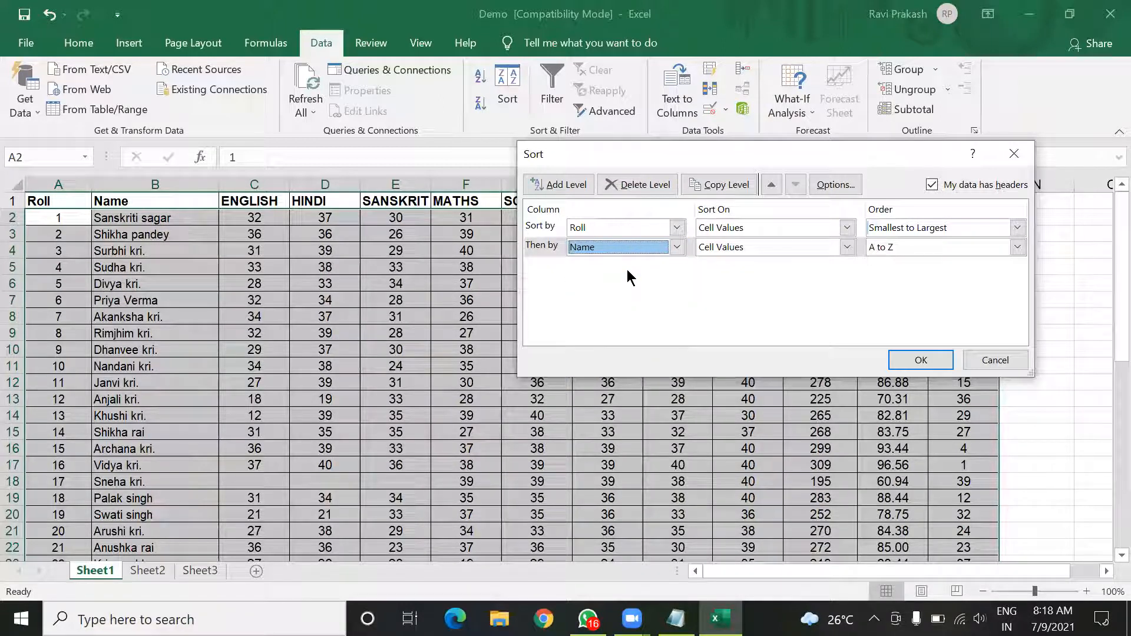
left_click(517, 56)
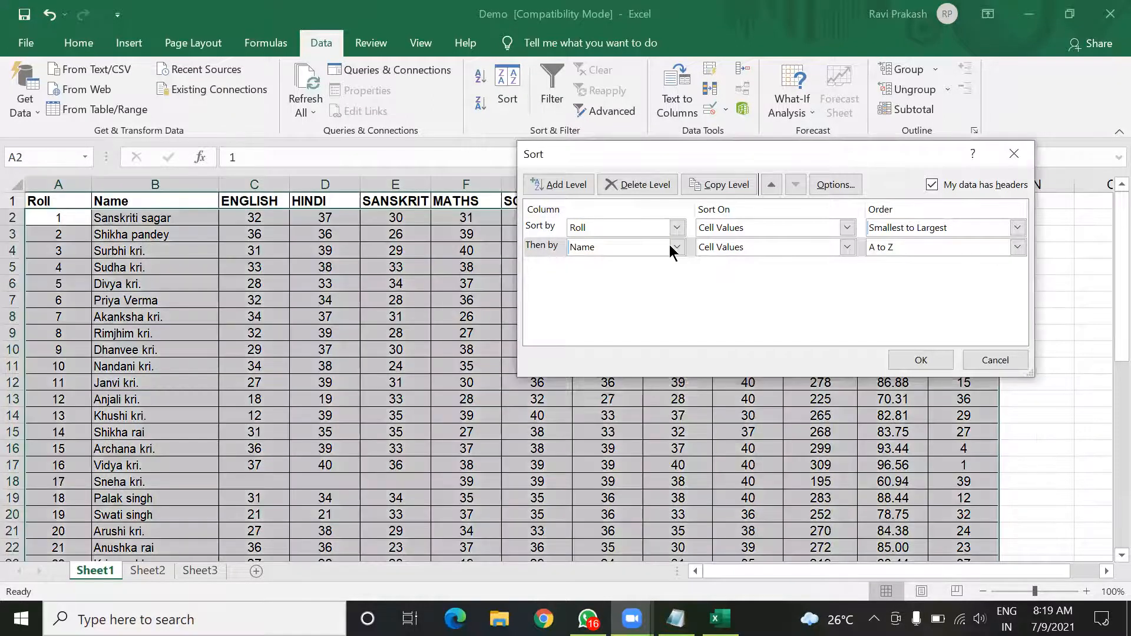
left_click(671, 246)
left_click(671, 247)
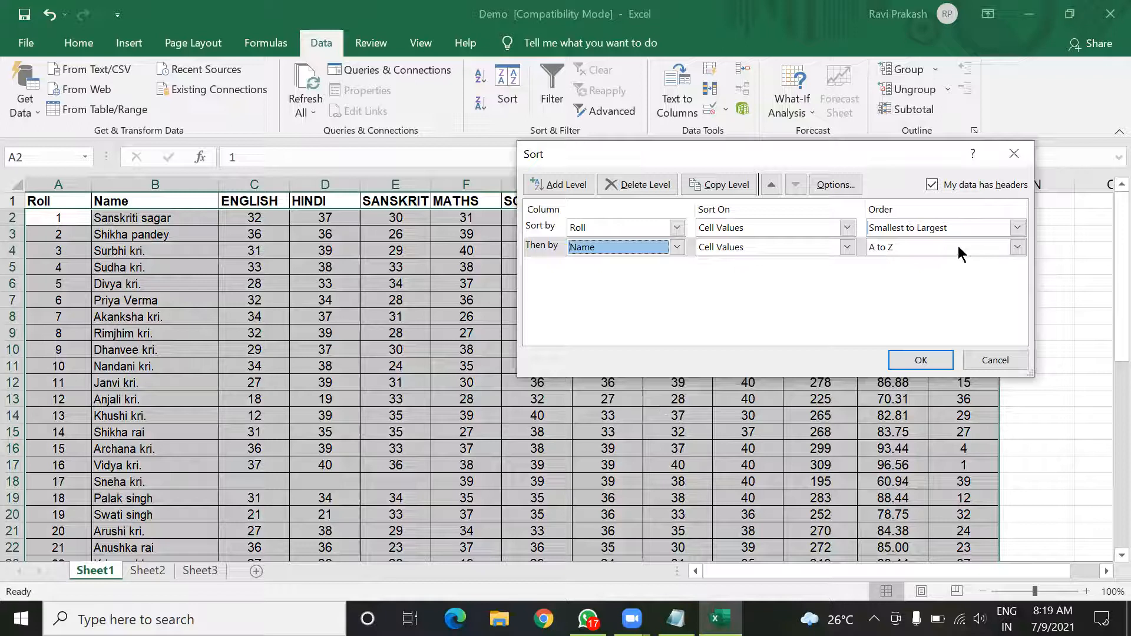
Keep Name in A to Z order and Roll in Smallest to Largest order, and apply the two-level sort
left_click(915, 250)
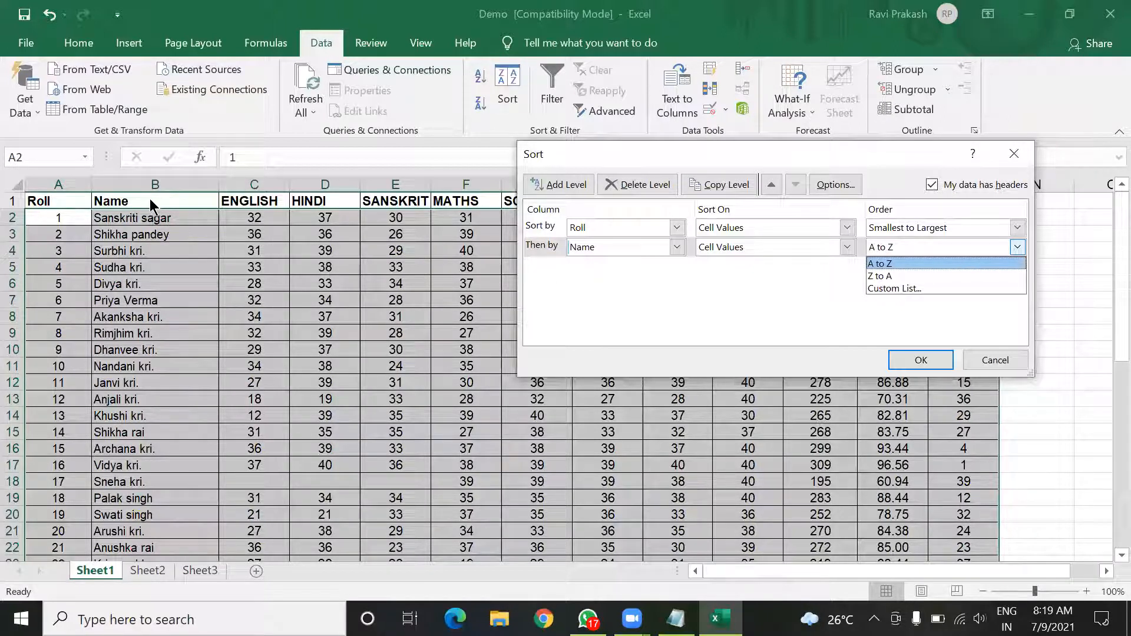
left_click(161, 289)
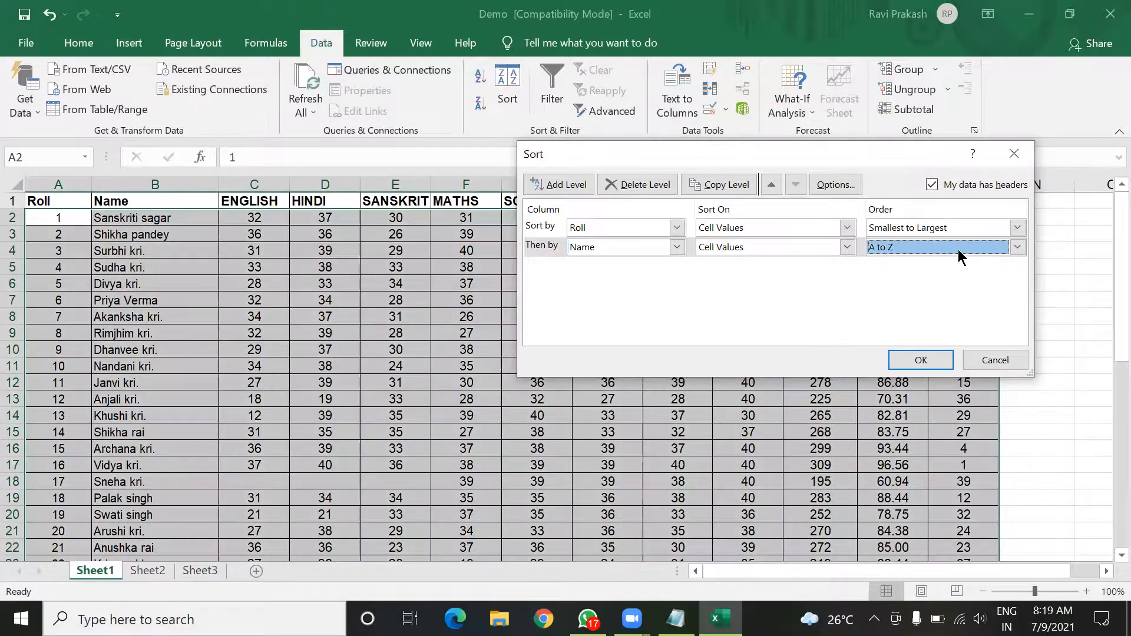
left_click(958, 255)
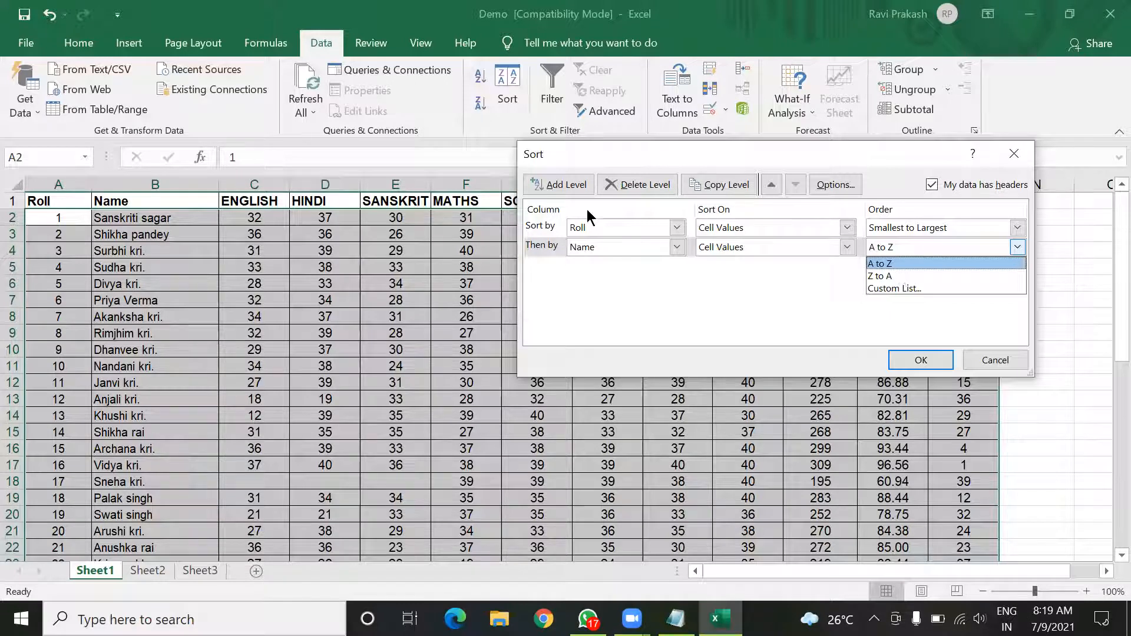
left_click(506, 206)
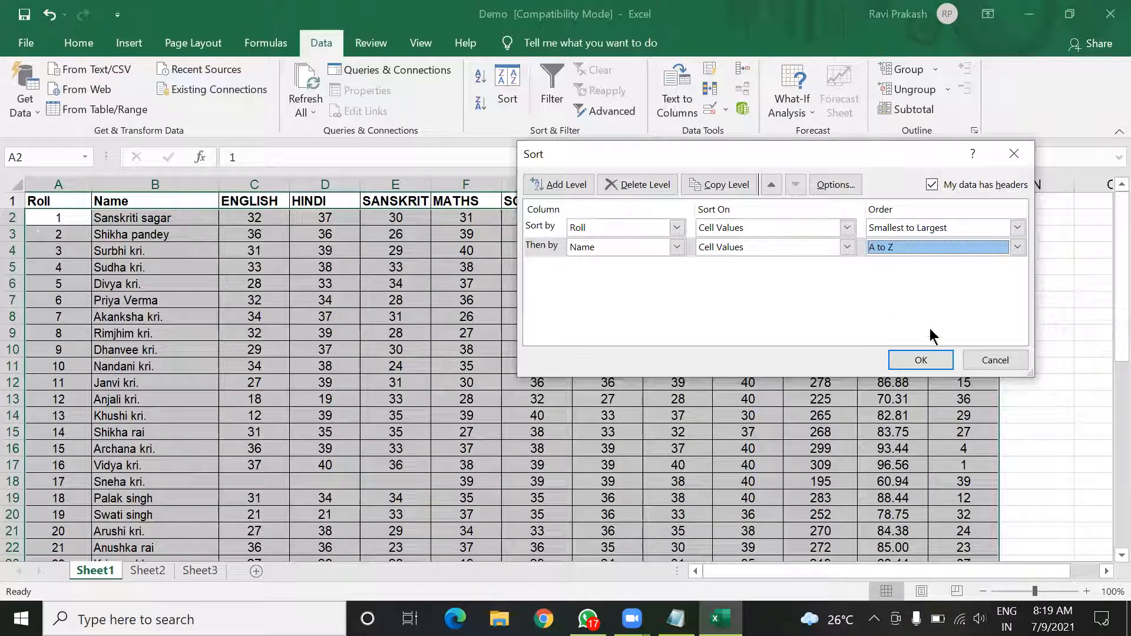
left_click(933, 228)
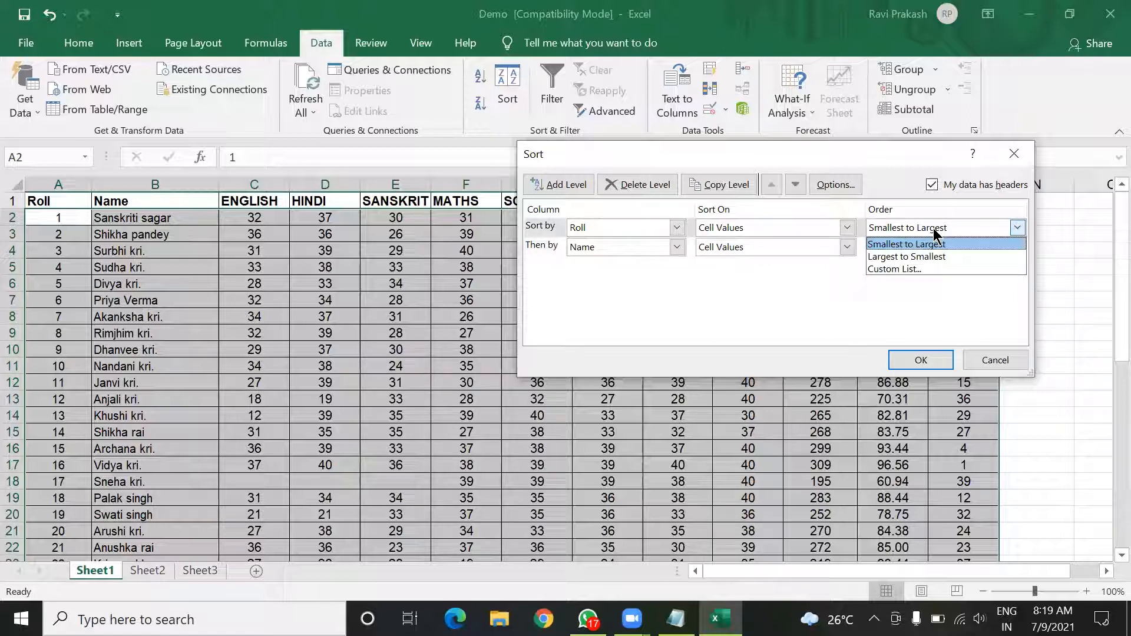
left_click(962, 242)
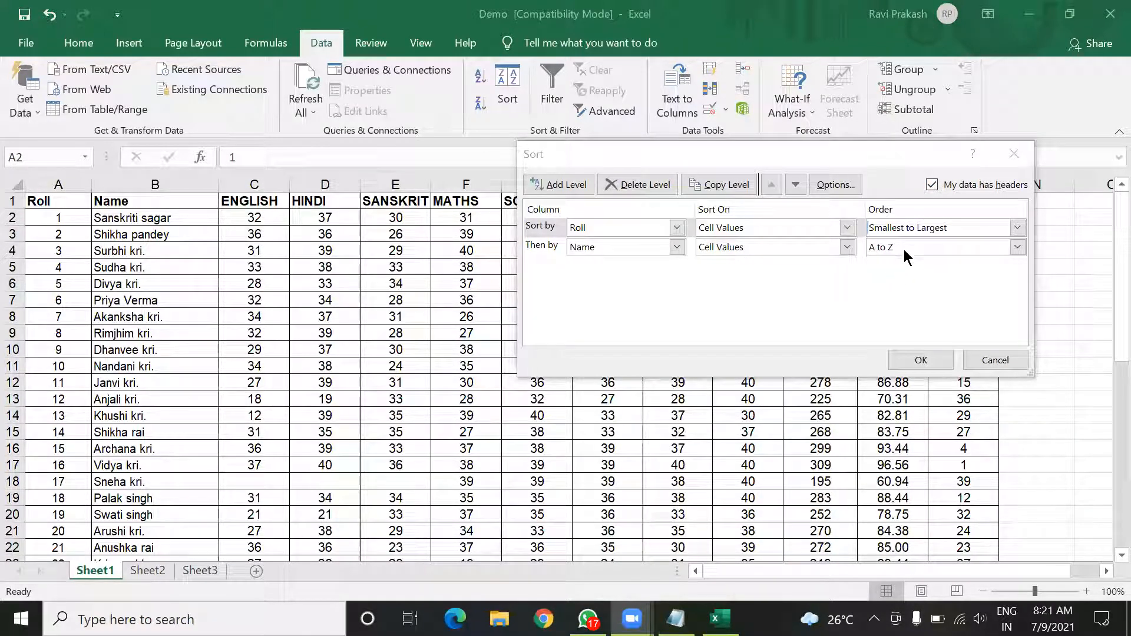
left_click(913, 360)
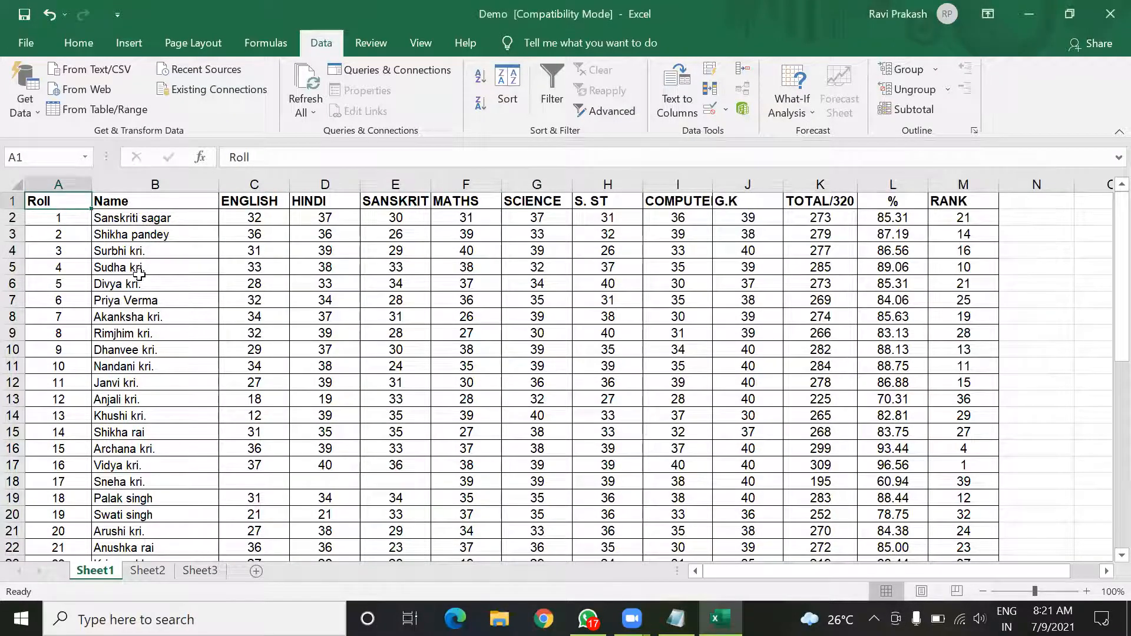
Sort the whole marks table by the Name column from A to Z
left_click(139, 271)
left_click_drag(58, 203, 859, 365)
left_click(898, 315)
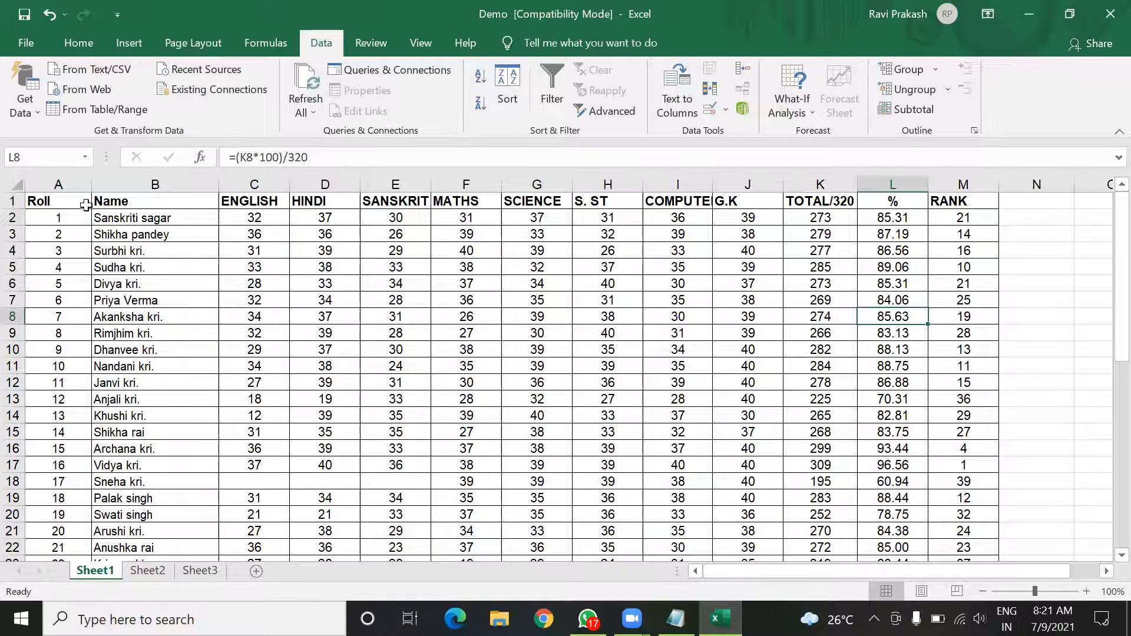
left_click(60, 201)
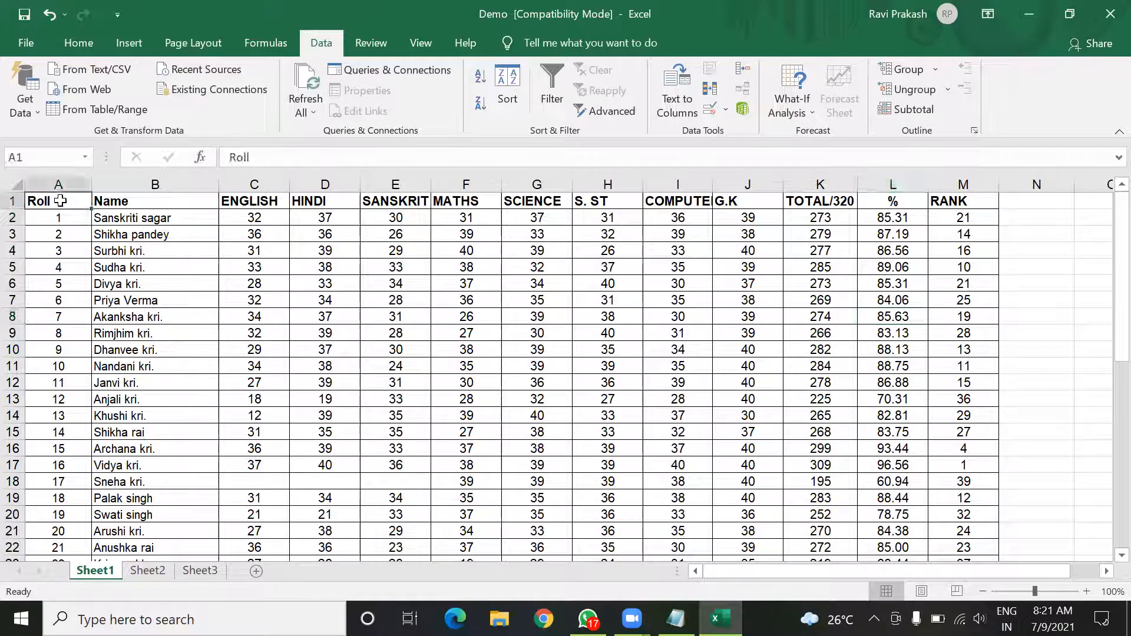
left_click(123, 201)
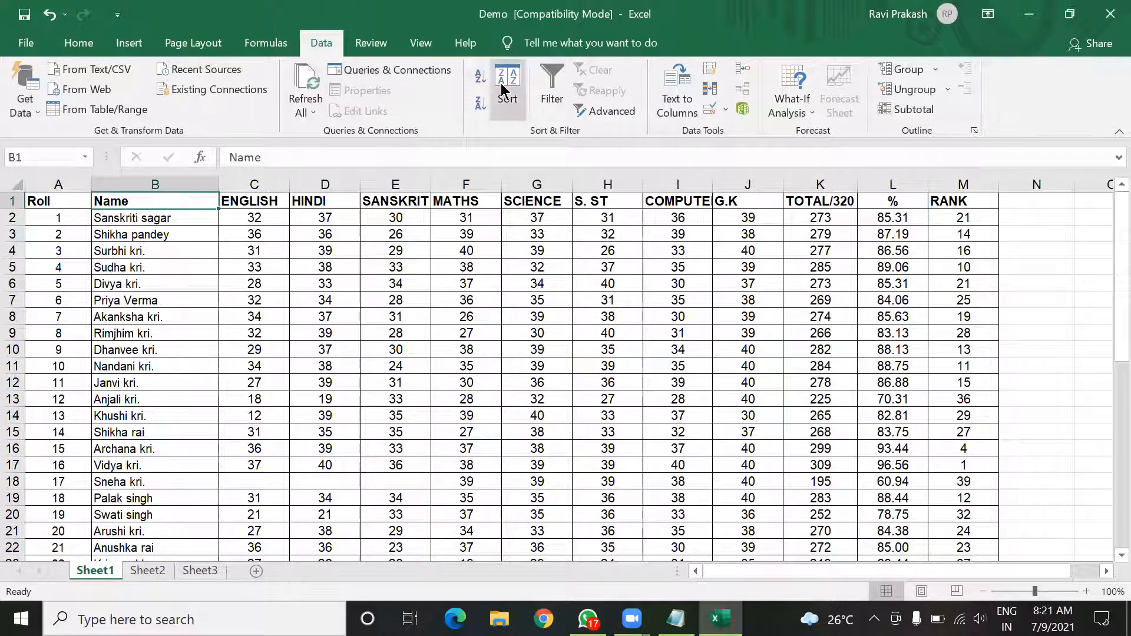
left_click(480, 77)
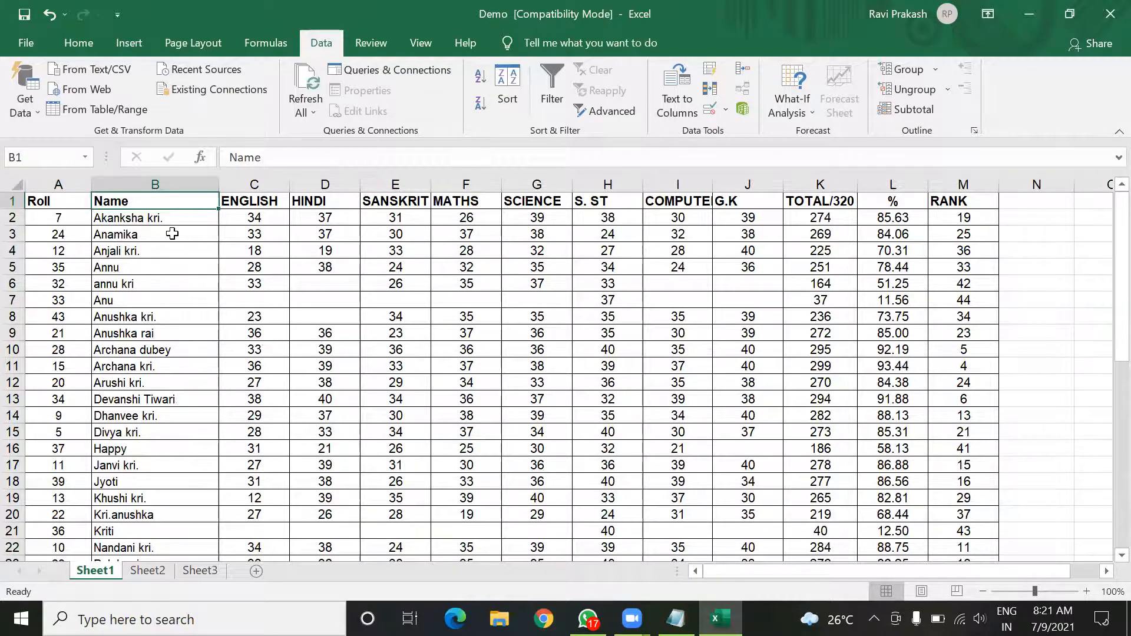
Look through the name-sorted table and highlight the full row of Roll 1 to check which name and marks belong to it
scroll(172, 234, "down", 7)
scroll(172, 234, "down", 1)
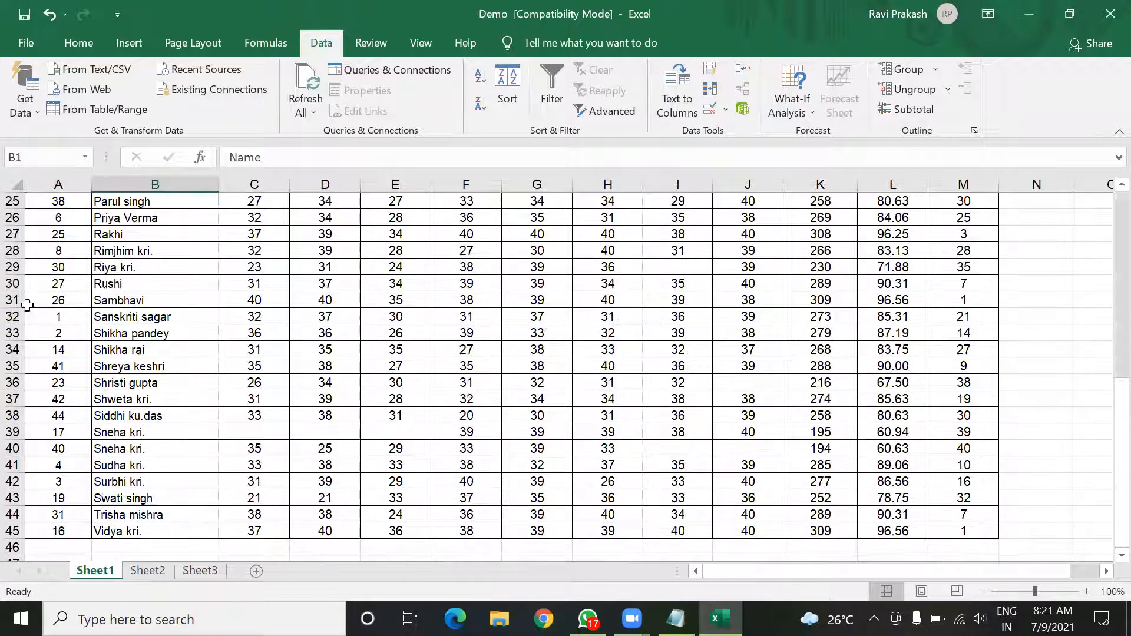
left_click(12, 317)
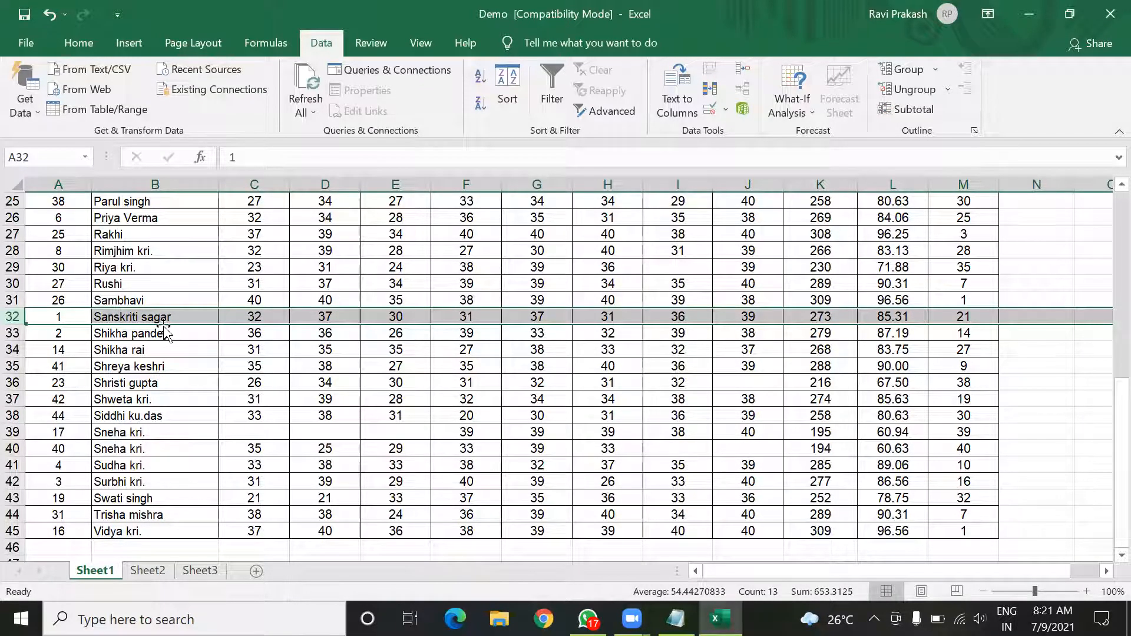
scroll(164, 327, "up", 8)
scroll(164, 327, "down", 8)
scroll(164, 327, "up", 8)
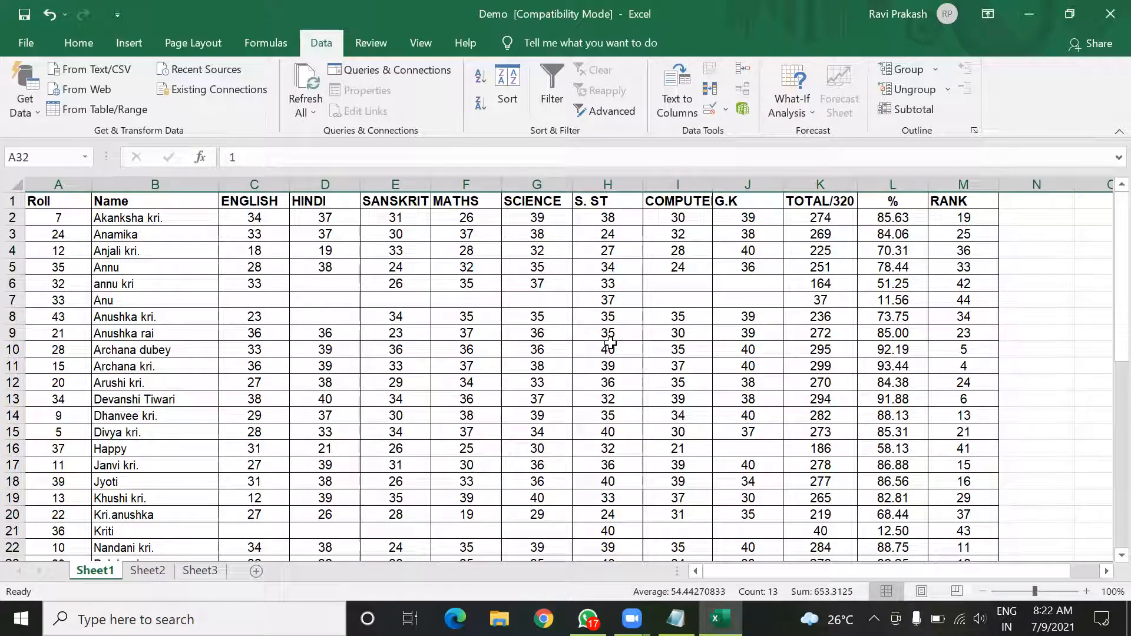
Try a custom A to Z sort on only the highlighted Roll 1 row, continuing with the current selection
left_click(505, 93)
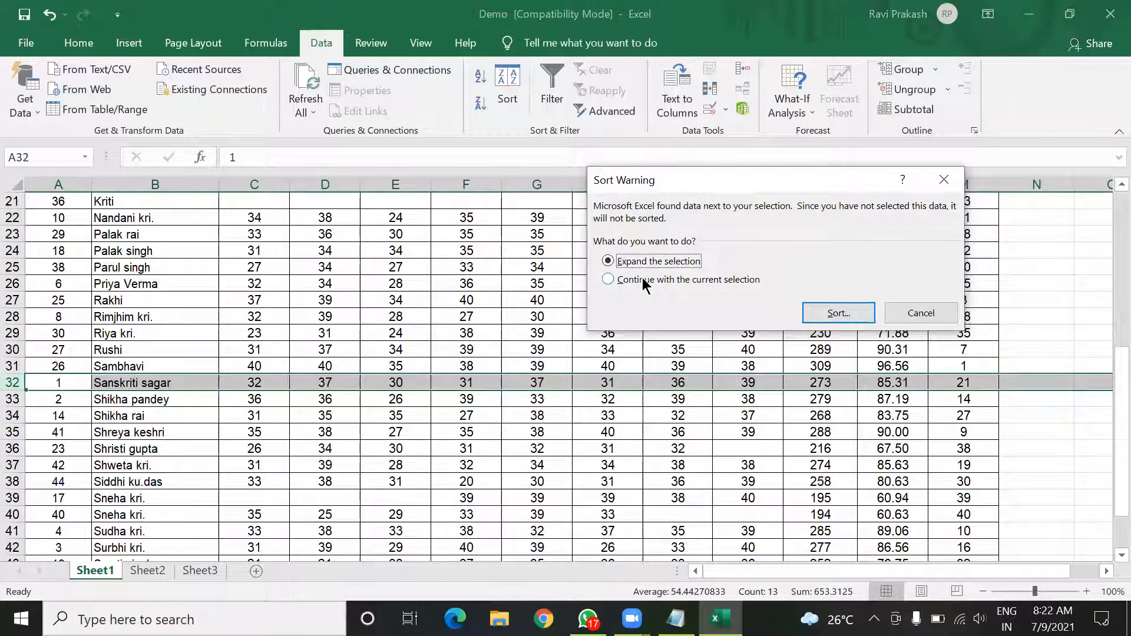
left_click(636, 280)
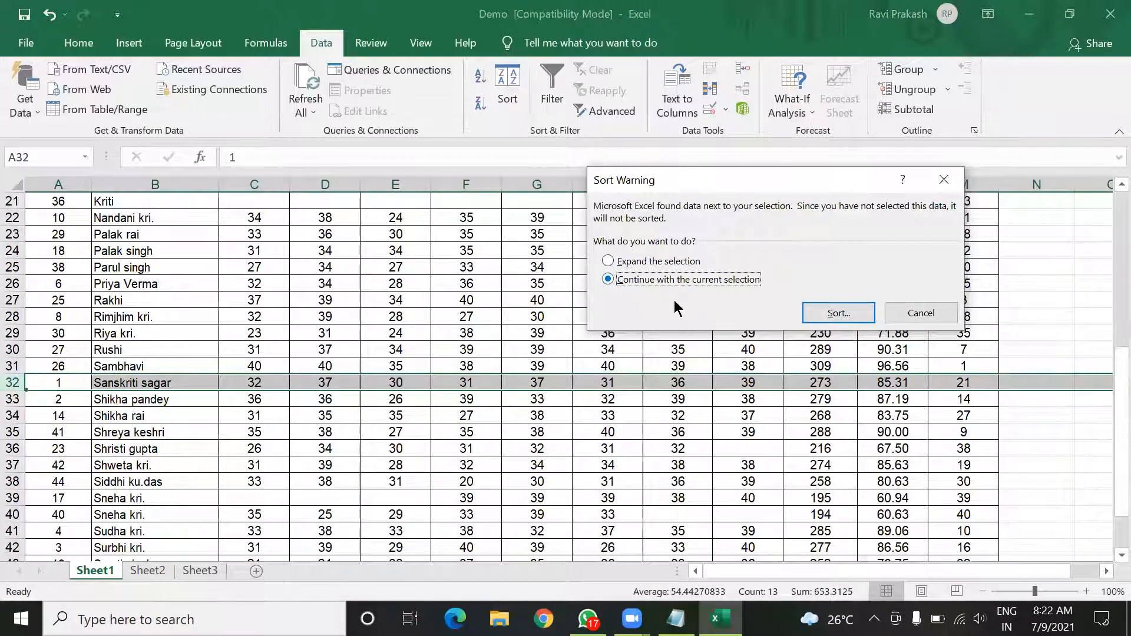
left_click(848, 312)
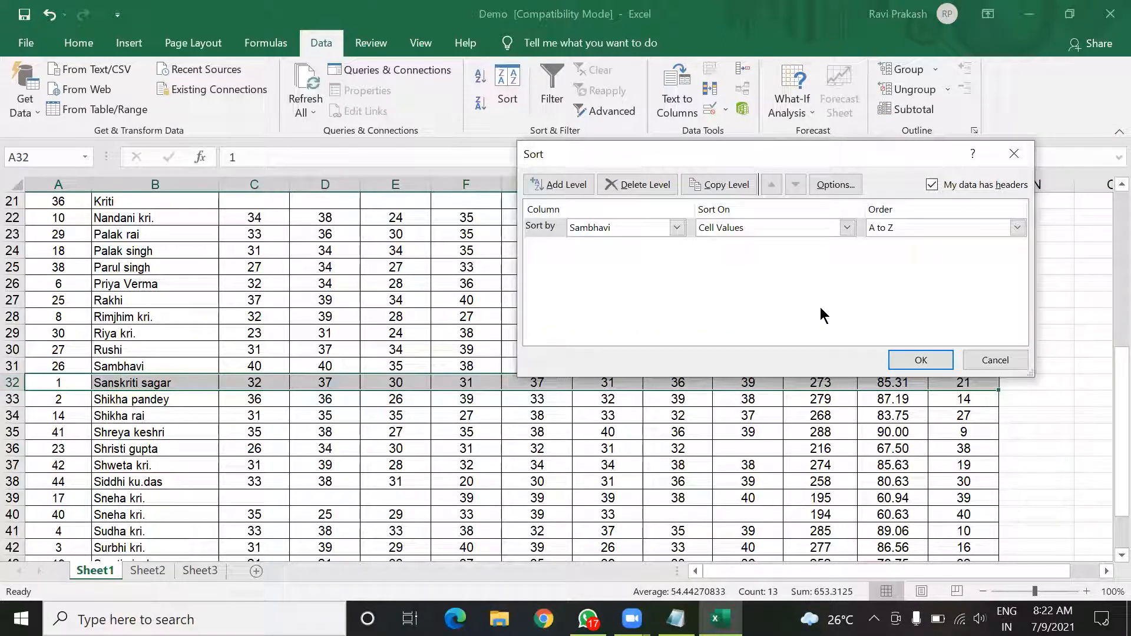
left_click(916, 361)
left_click(606, 438)
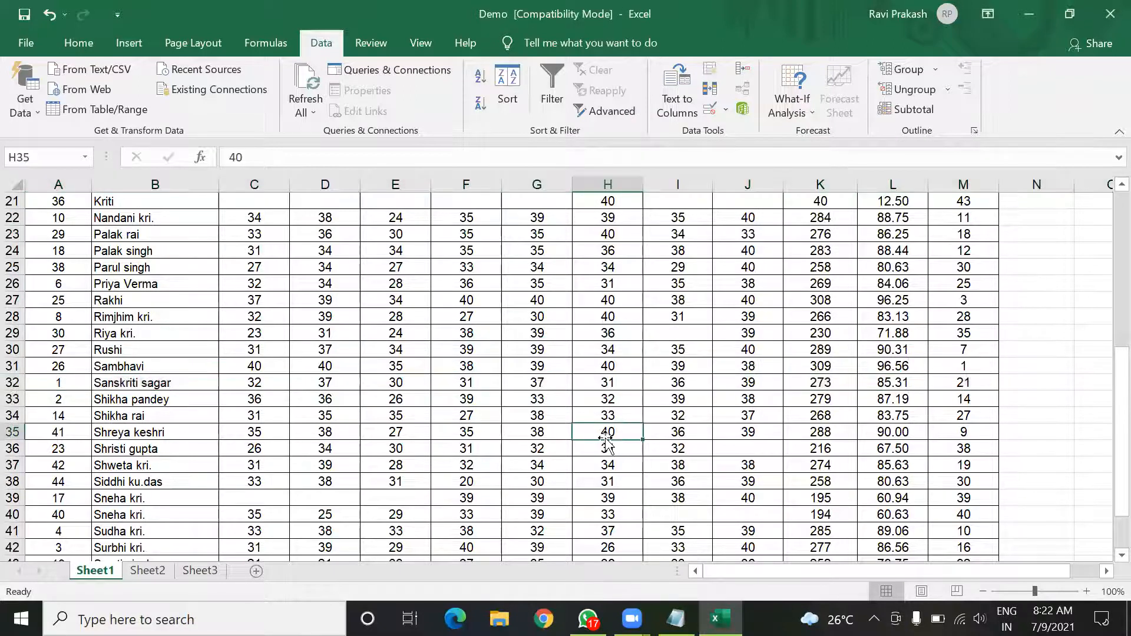
scroll(606, 439, "up", 7)
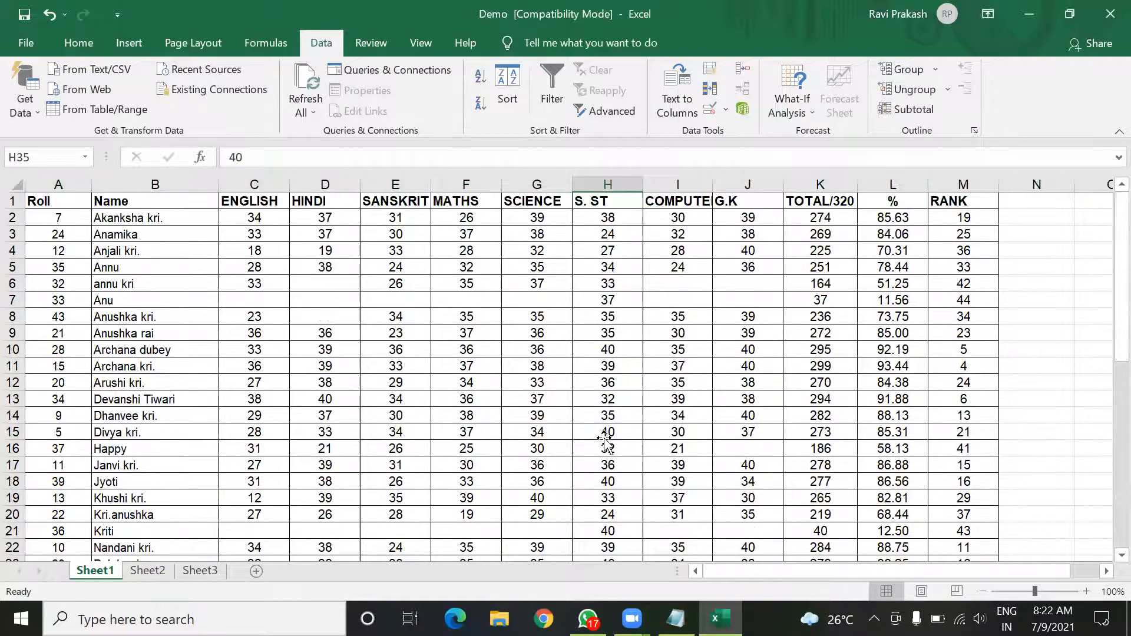
Sort only the Name column from Z to A, continuing with the current selection instead of expanding it
left_click(127, 184)
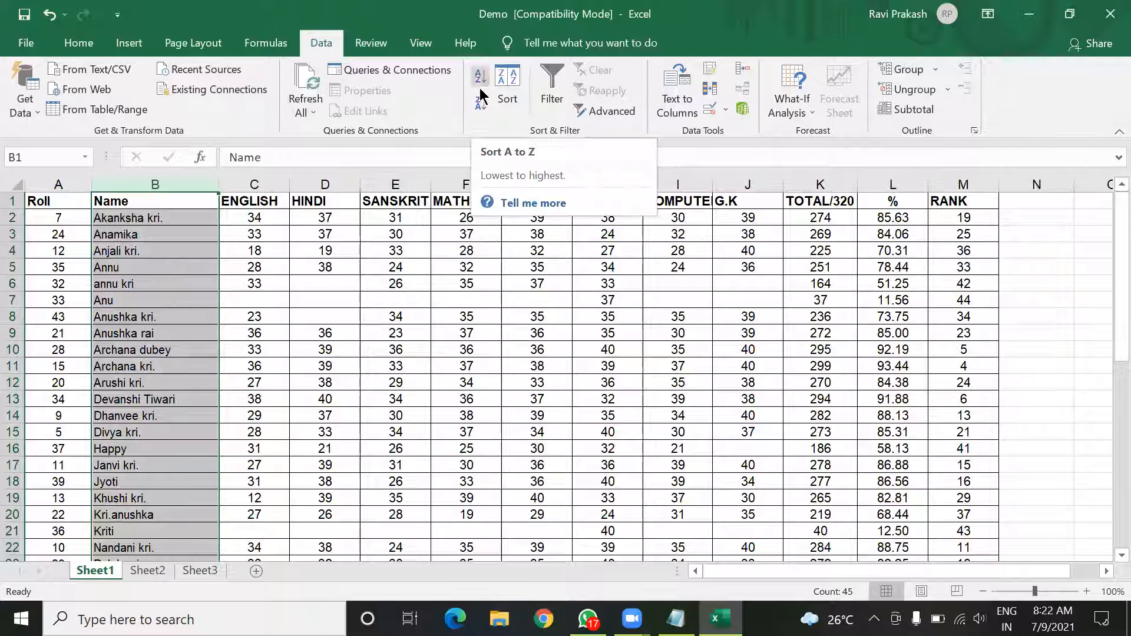
left_click(478, 107)
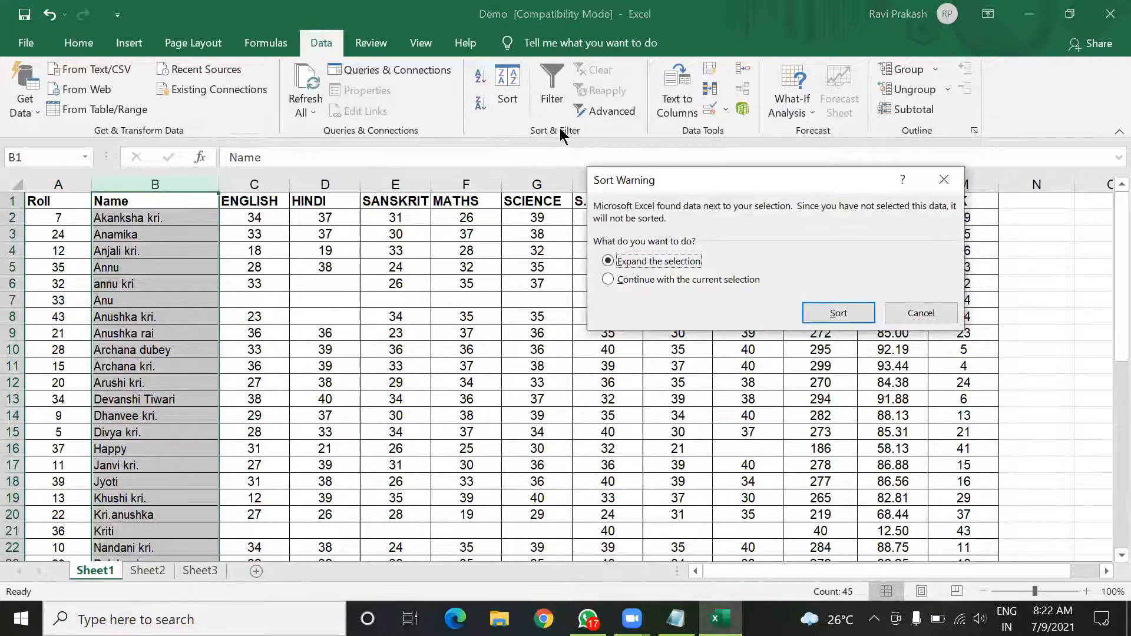
left_click(646, 281)
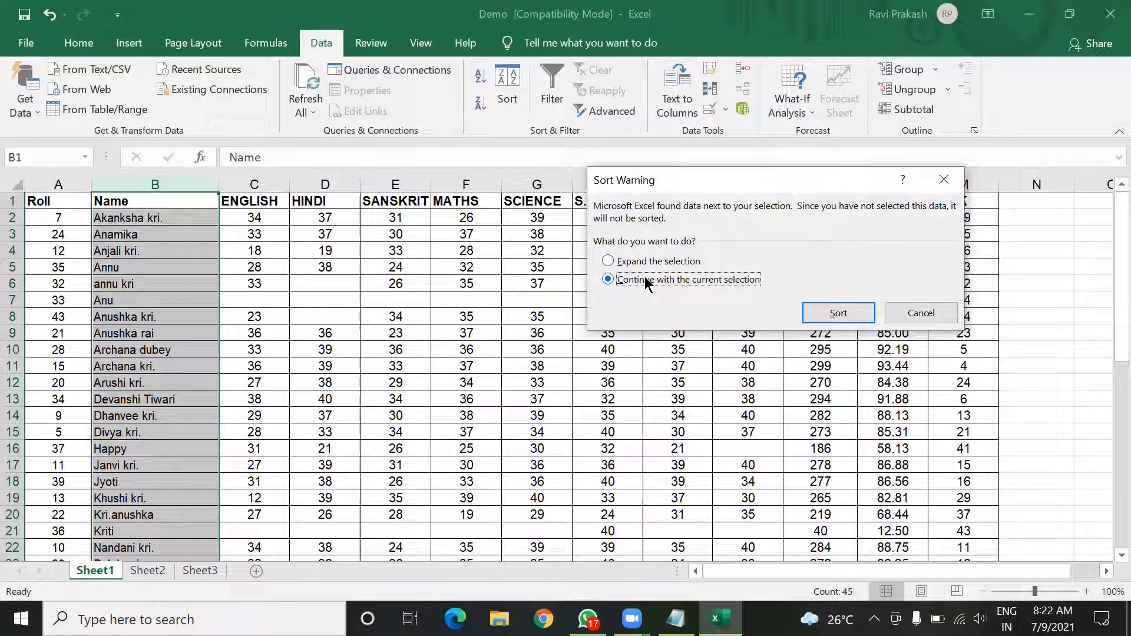
left_click(859, 309)
left_click(512, 304)
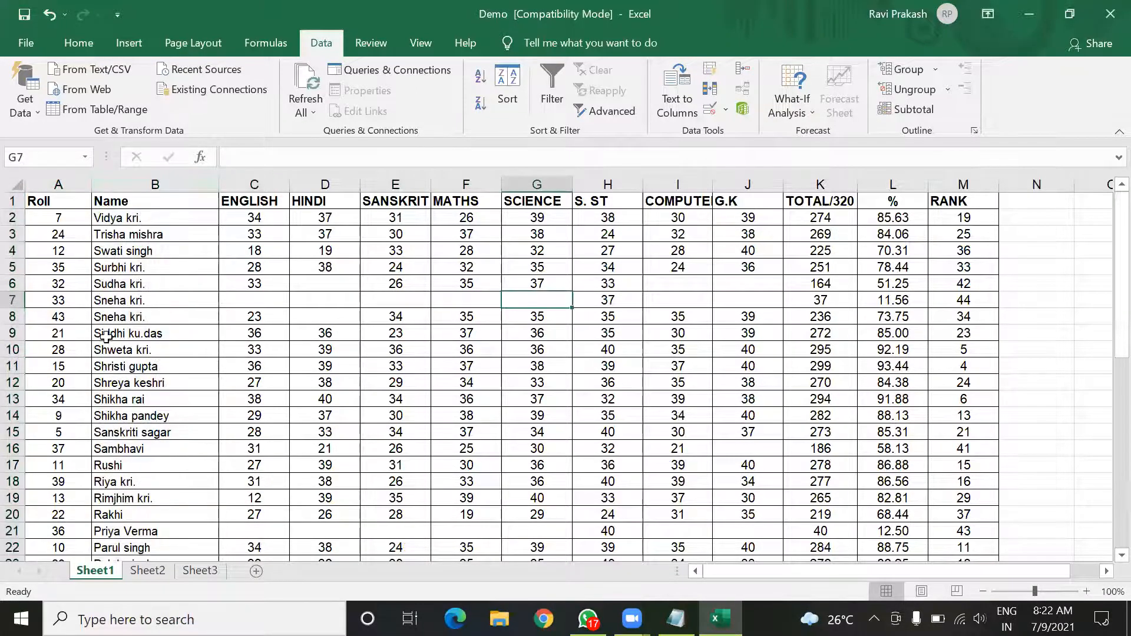
Examine the Roll 1 row and the original Roll 1 student's name to compare which marks each name is paired with
scroll(139, 344, "down", 1)
scroll(109, 425, "down", 6)
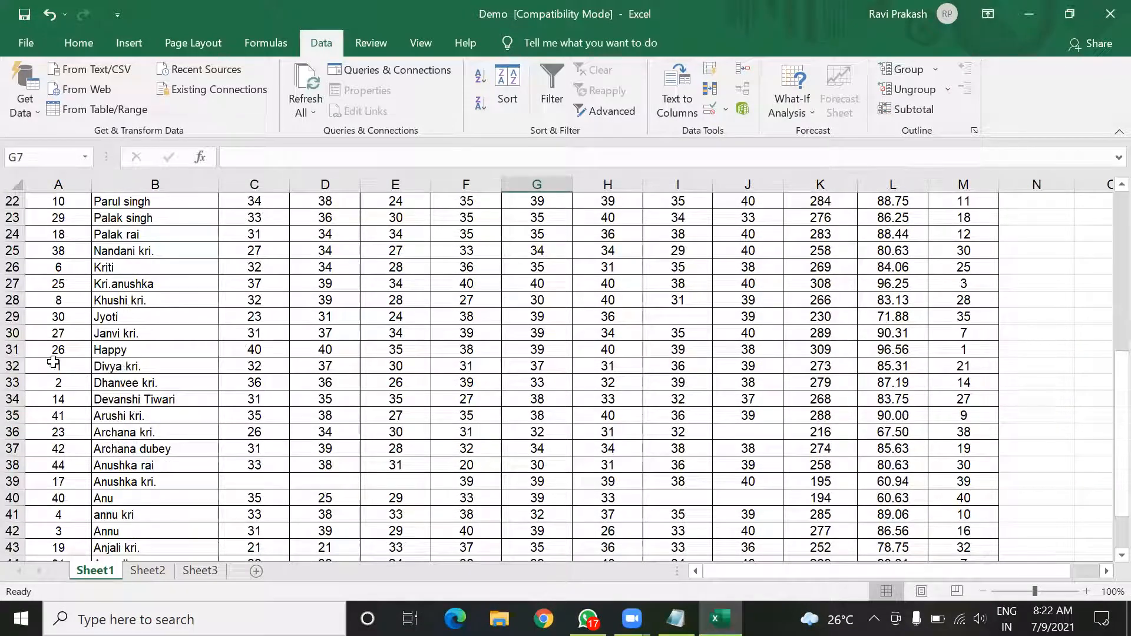
left_click(13, 366)
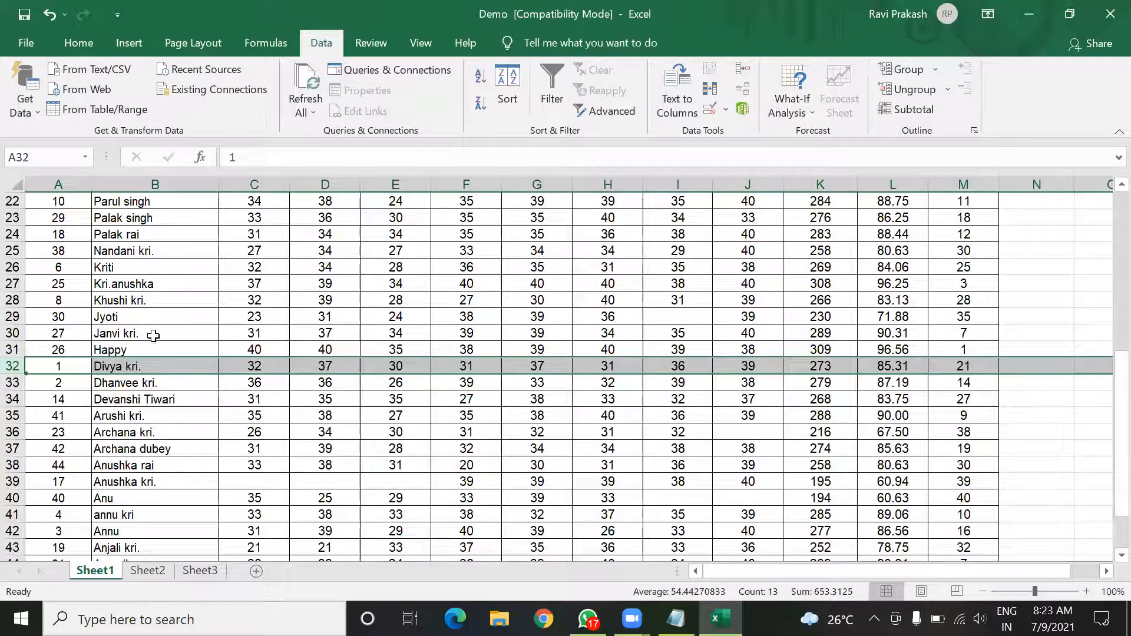
scroll(167, 394, "up", 7)
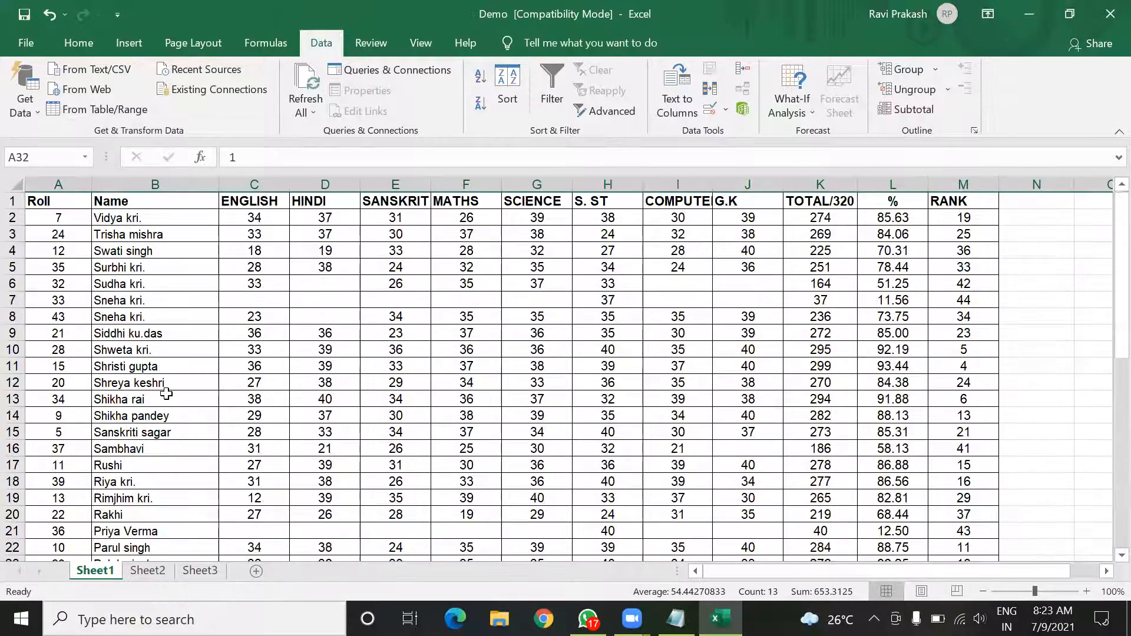
scroll(167, 393, "down", 6)
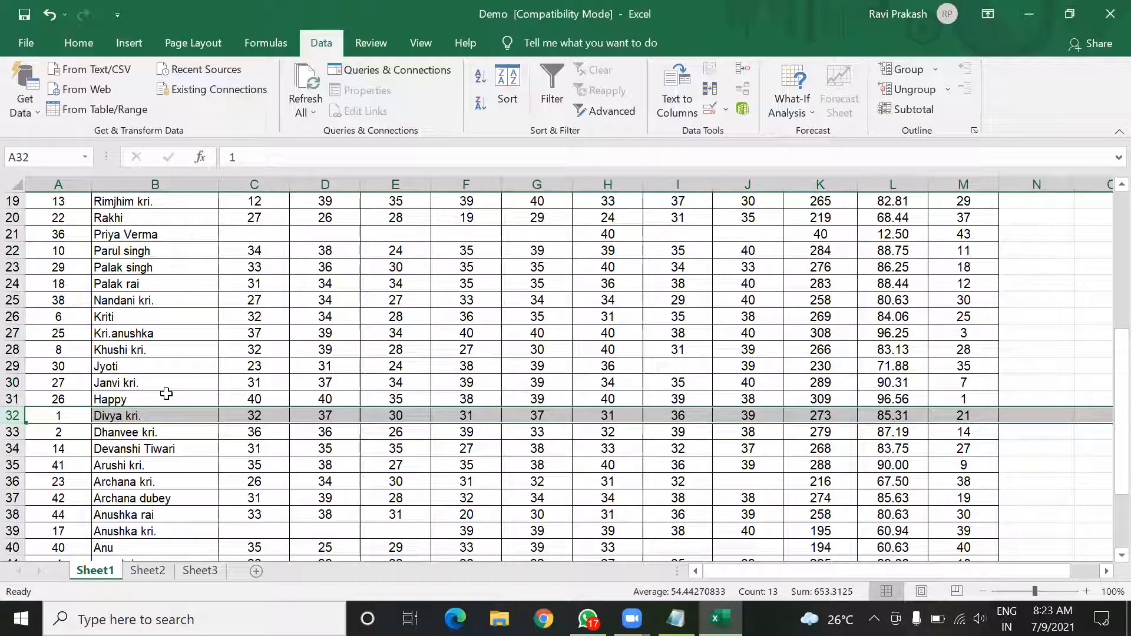
scroll(167, 394, "down", 4)
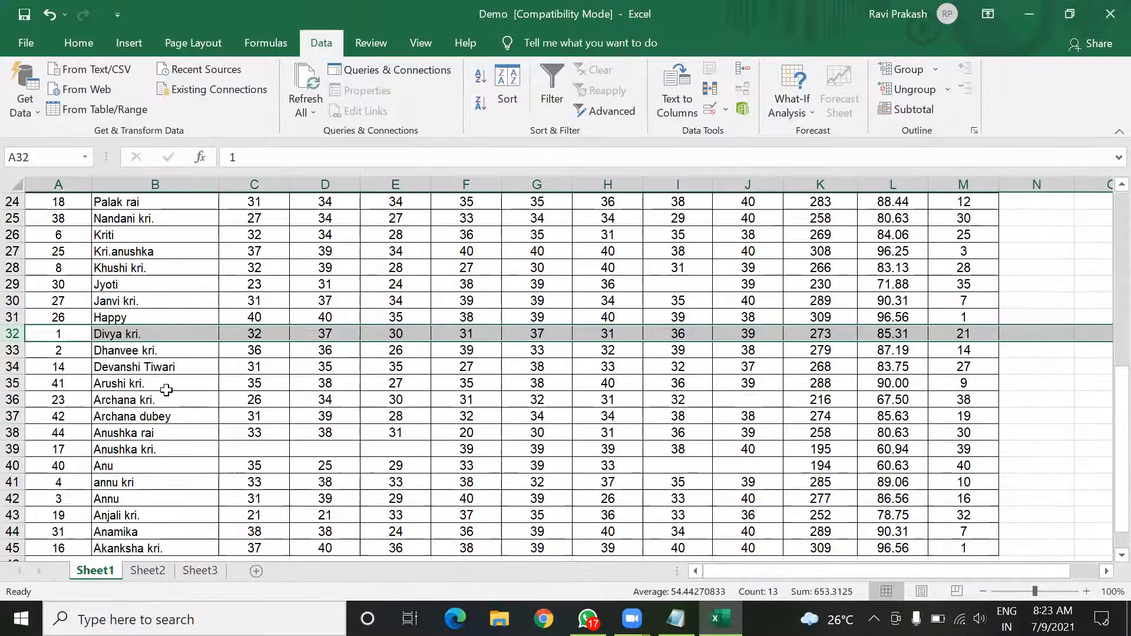
scroll(167, 390, "up", 8)
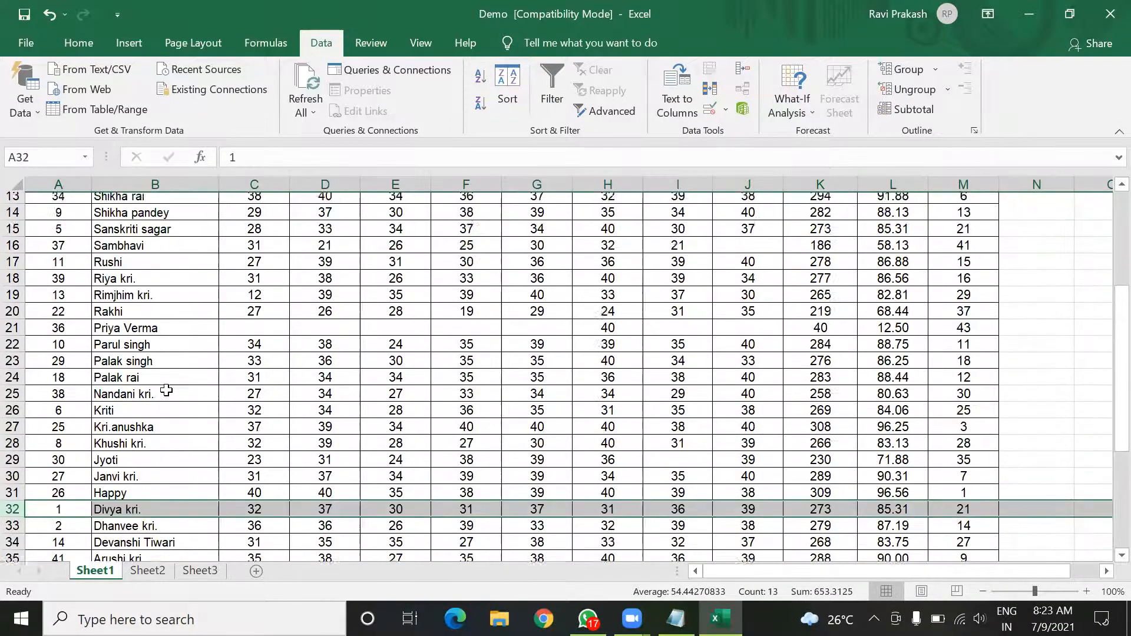
left_click(115, 339)
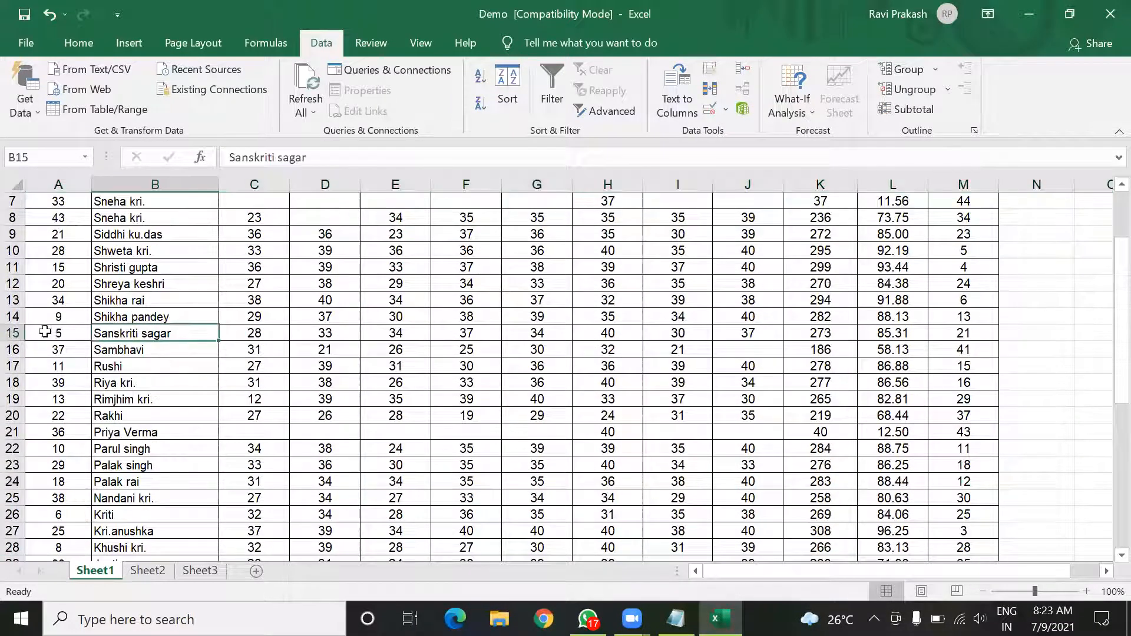
Undo the selection-only sort of the Name column and zoom the sheet out to 110%
left_click(17, 333)
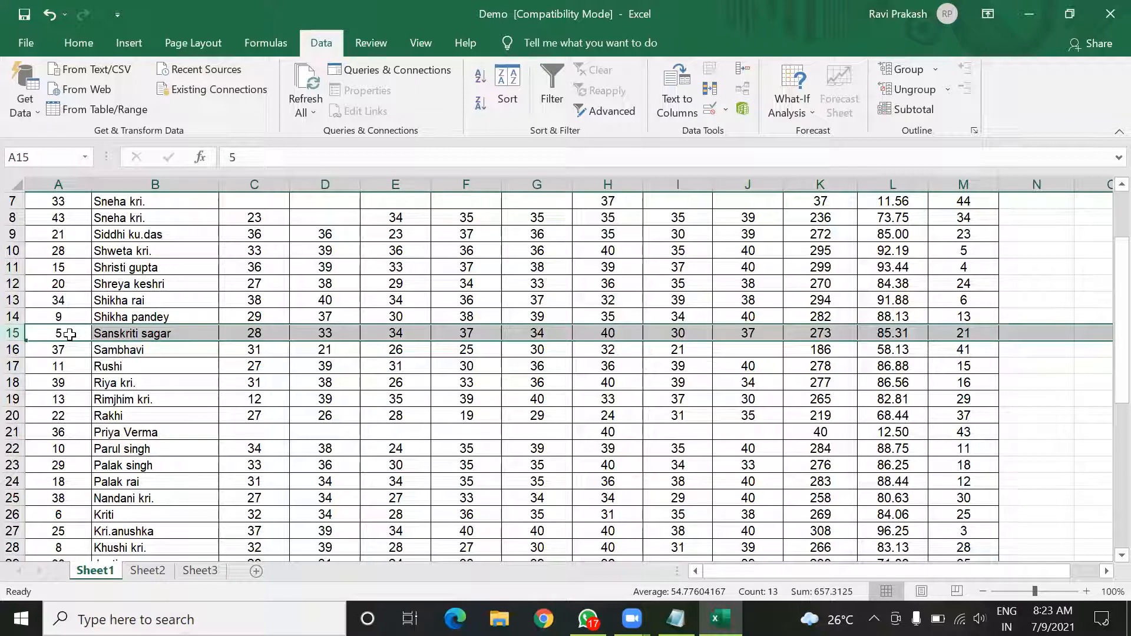
key("ctrl+z")
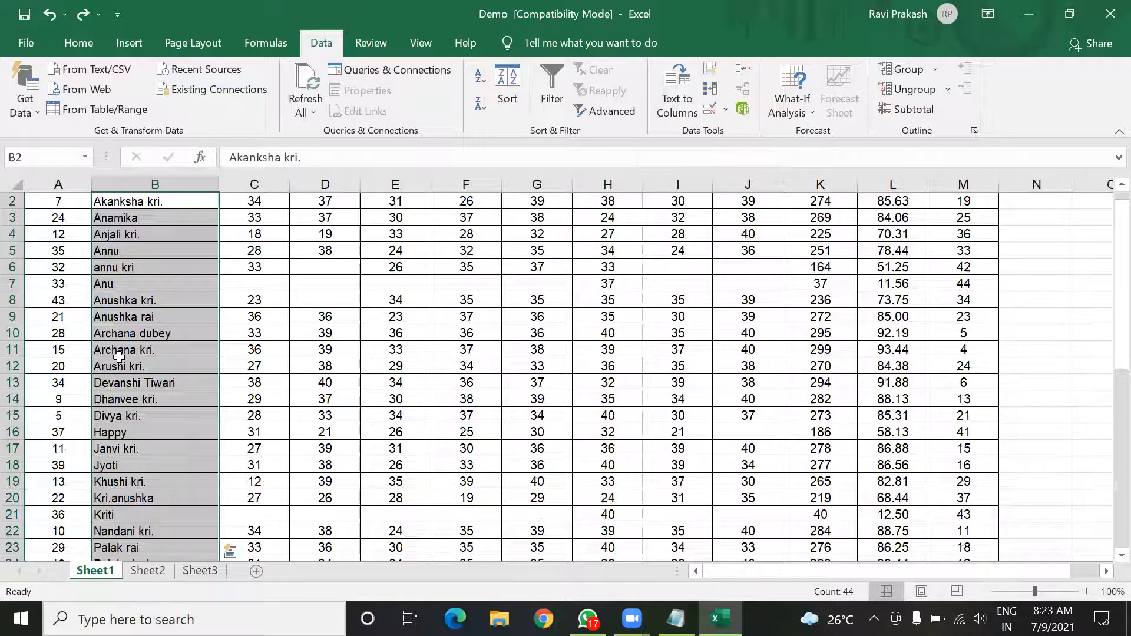
key("ctrl+z")
scroll(112, 343, "up", 5)
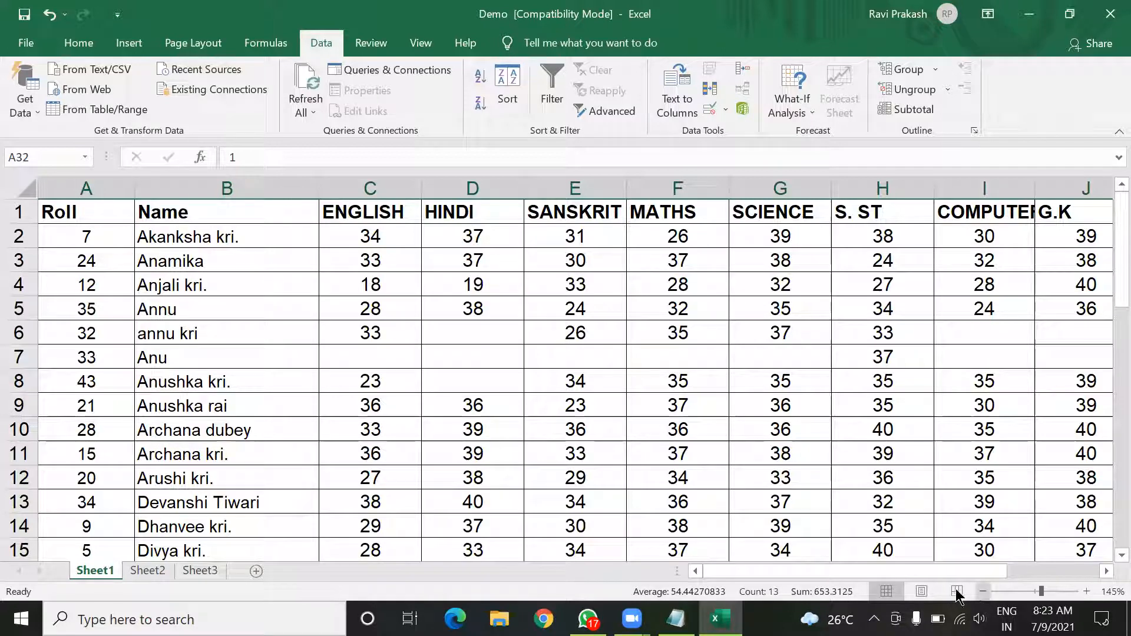
left_click(983, 591)
left_click(983, 591)
left_click(984, 591)
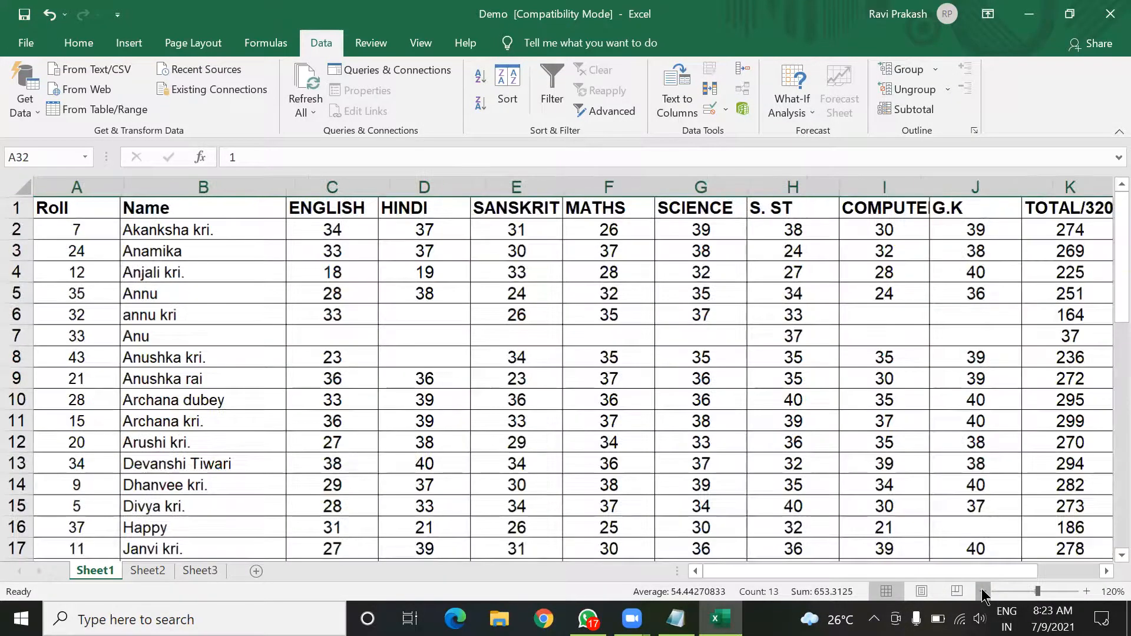
left_click(983, 591)
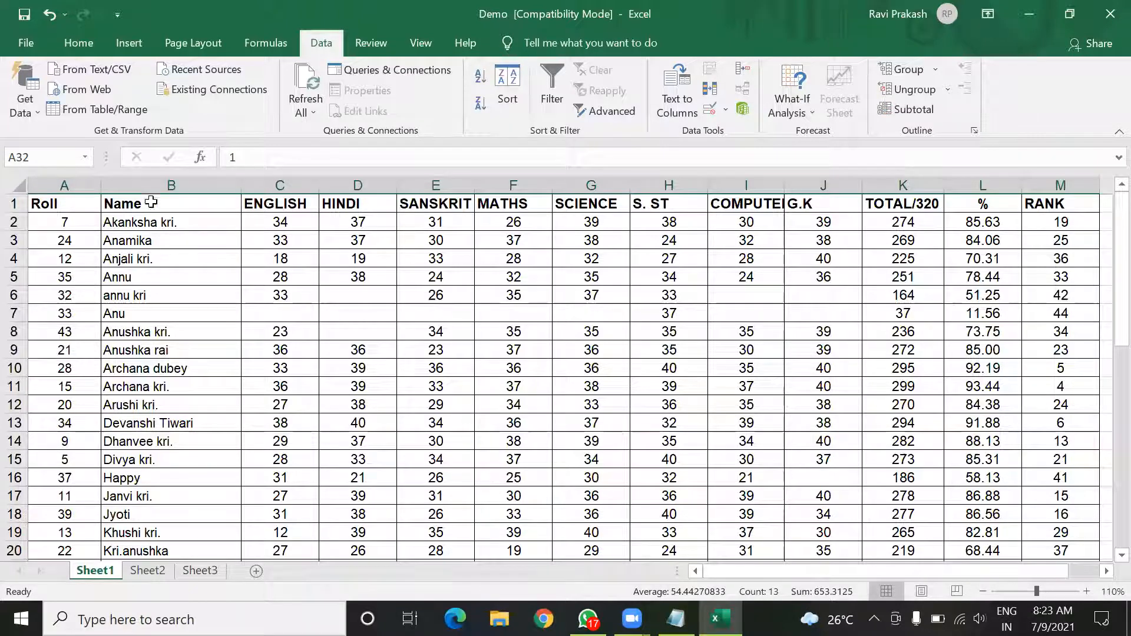
left_click(194, 245)
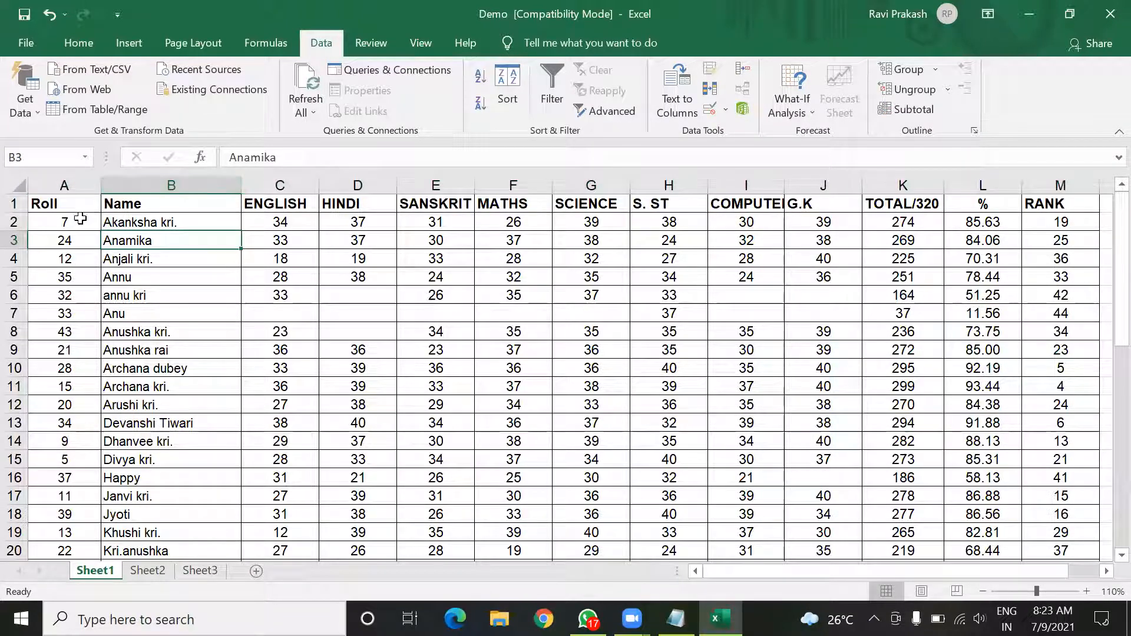
left_click(257, 291)
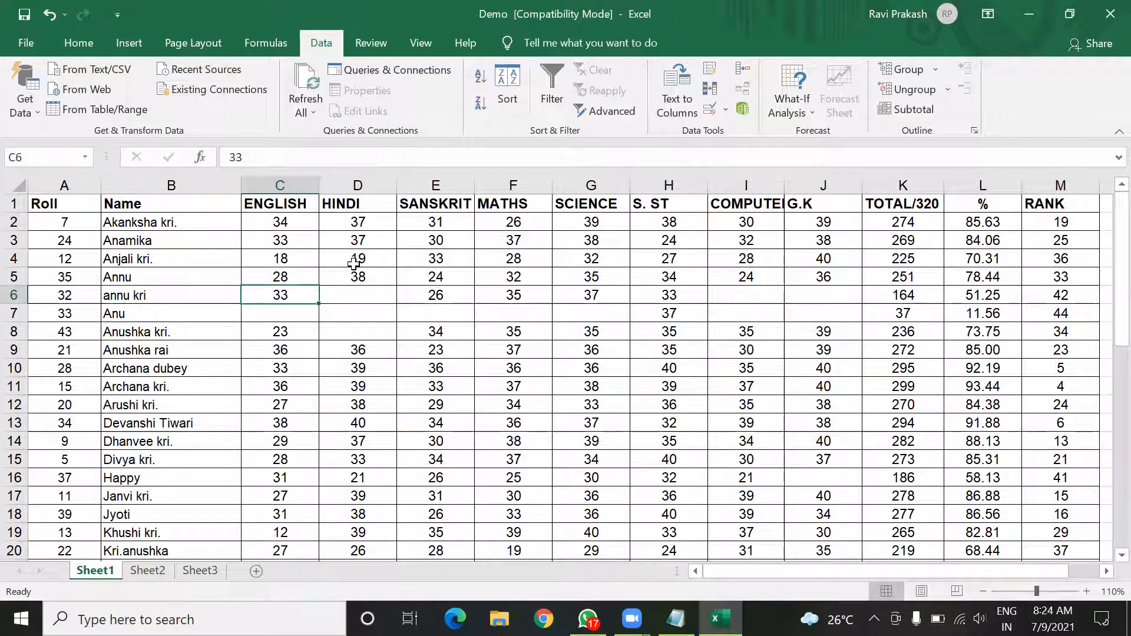
left_click(510, 94)
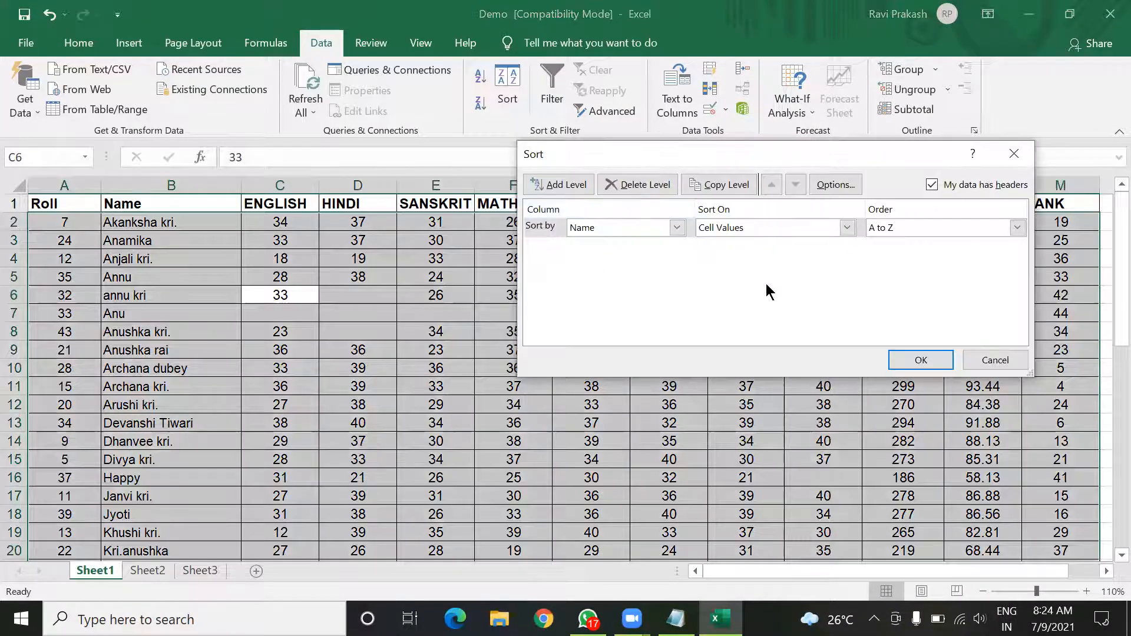
left_click(1001, 359)
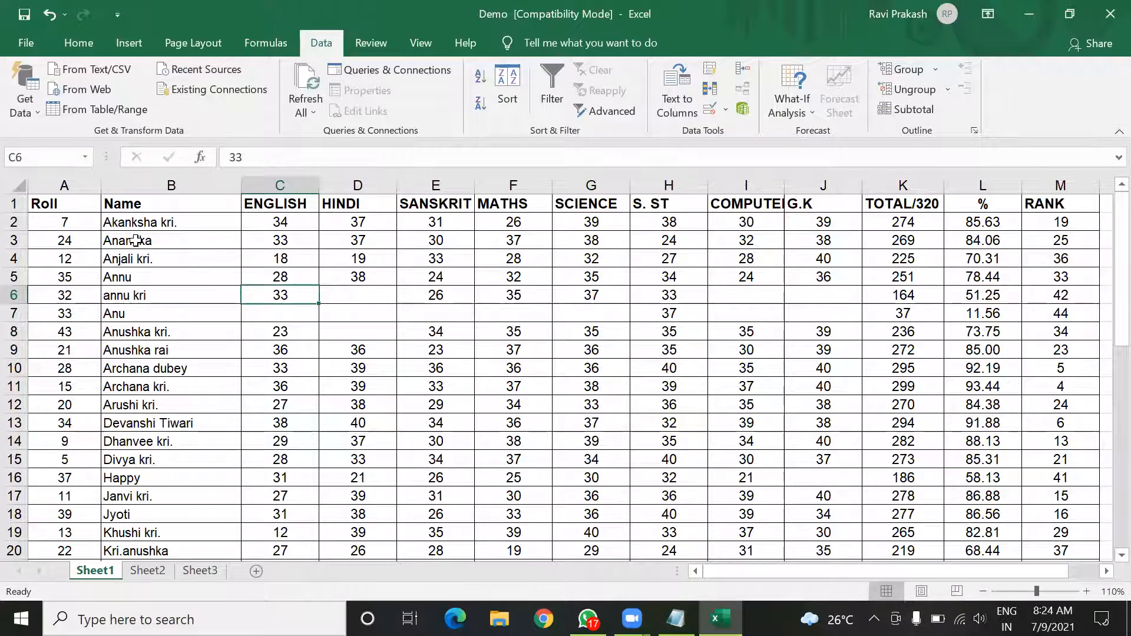
Sort the whole marks table by the Roll column in ascending order
left_click(58, 204)
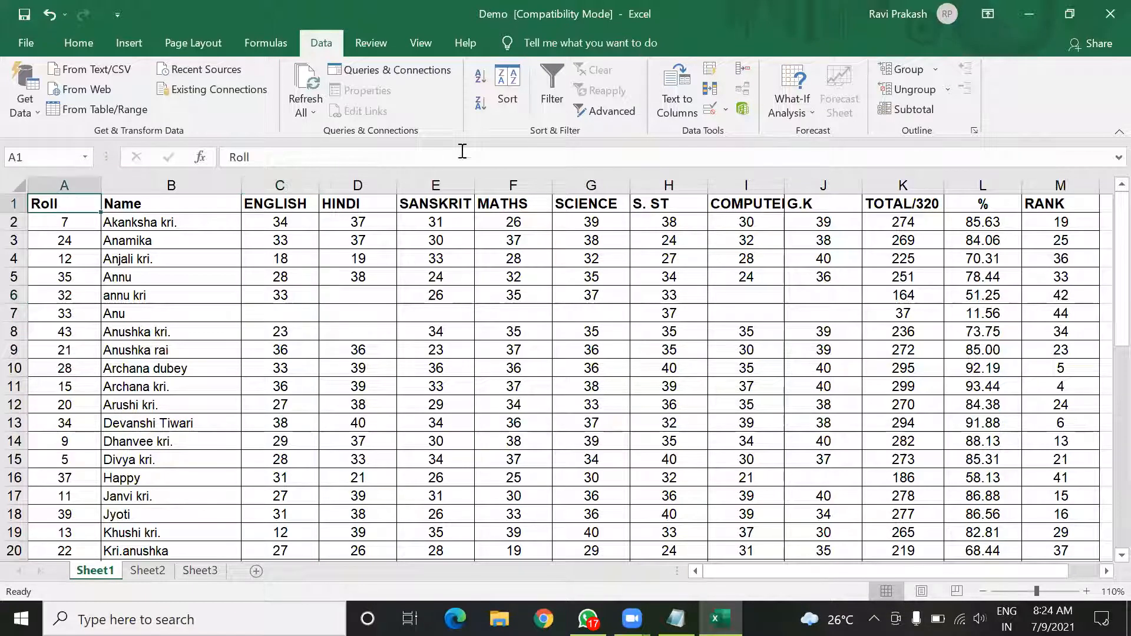
left_click(480, 76)
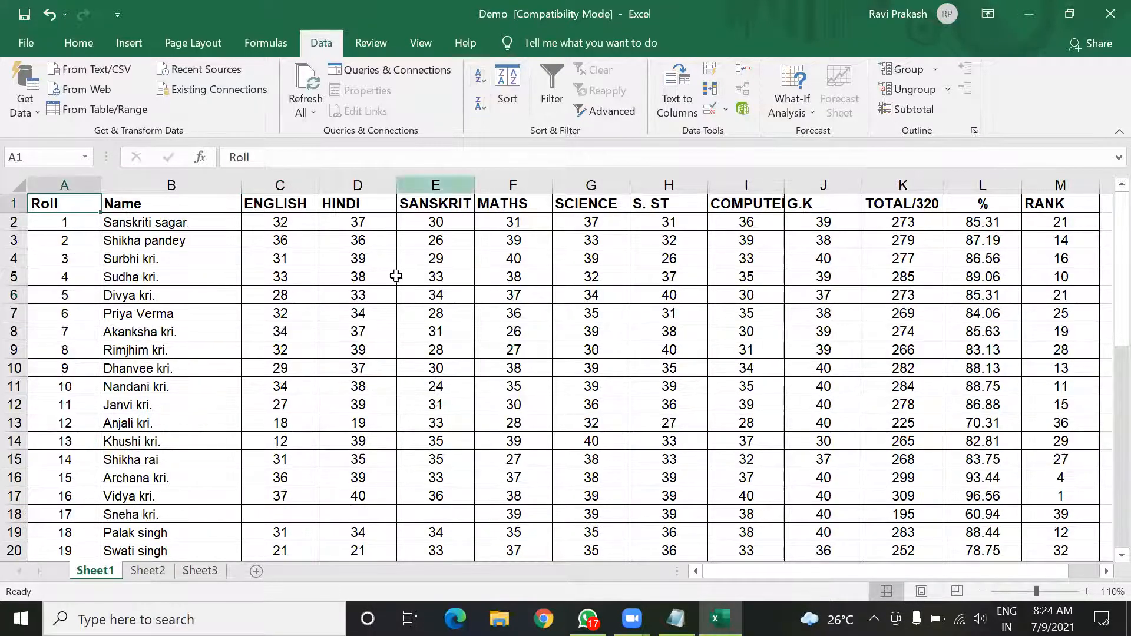
left_click(381, 307)
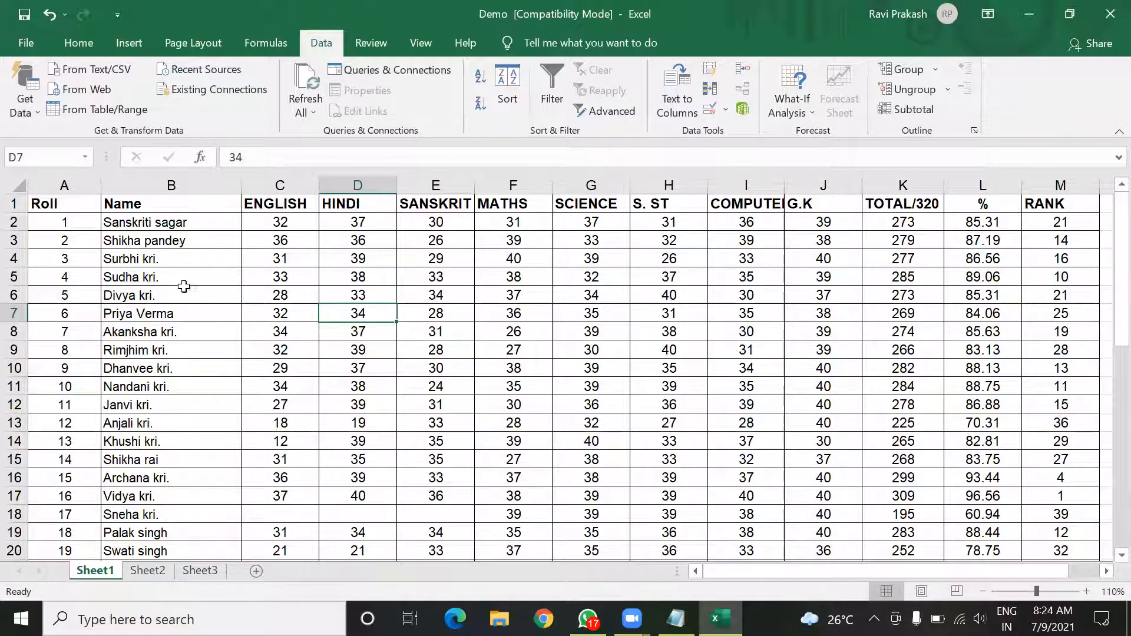
Sort the whole table by Name from Z to A and highlight the Roll 1 row to check its name and marks
left_click(150, 205)
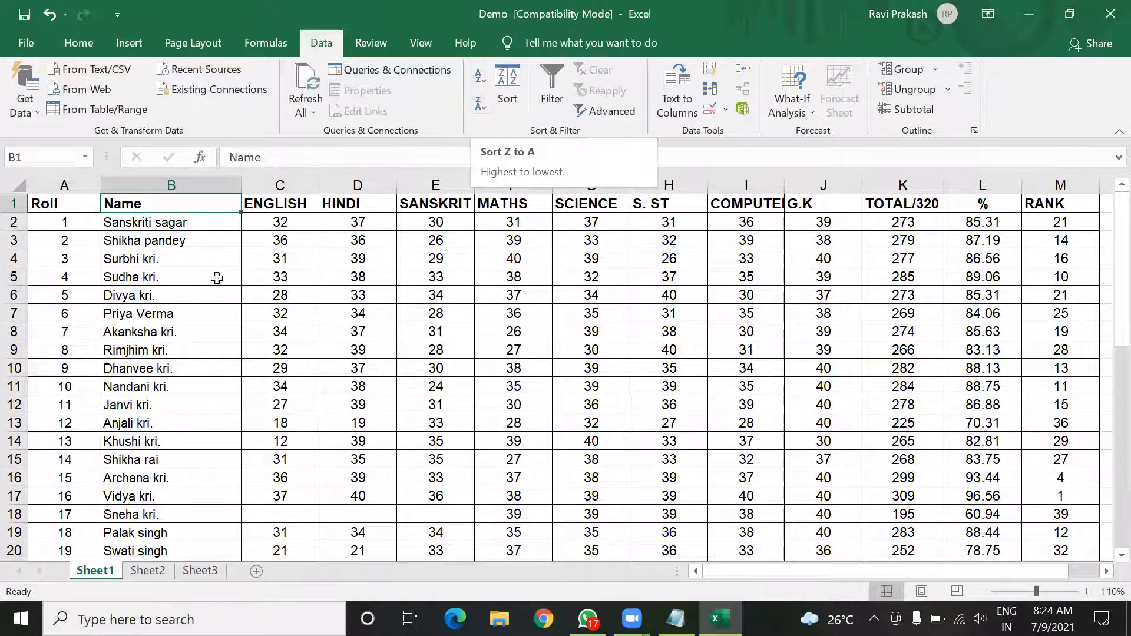
left_click(477, 102)
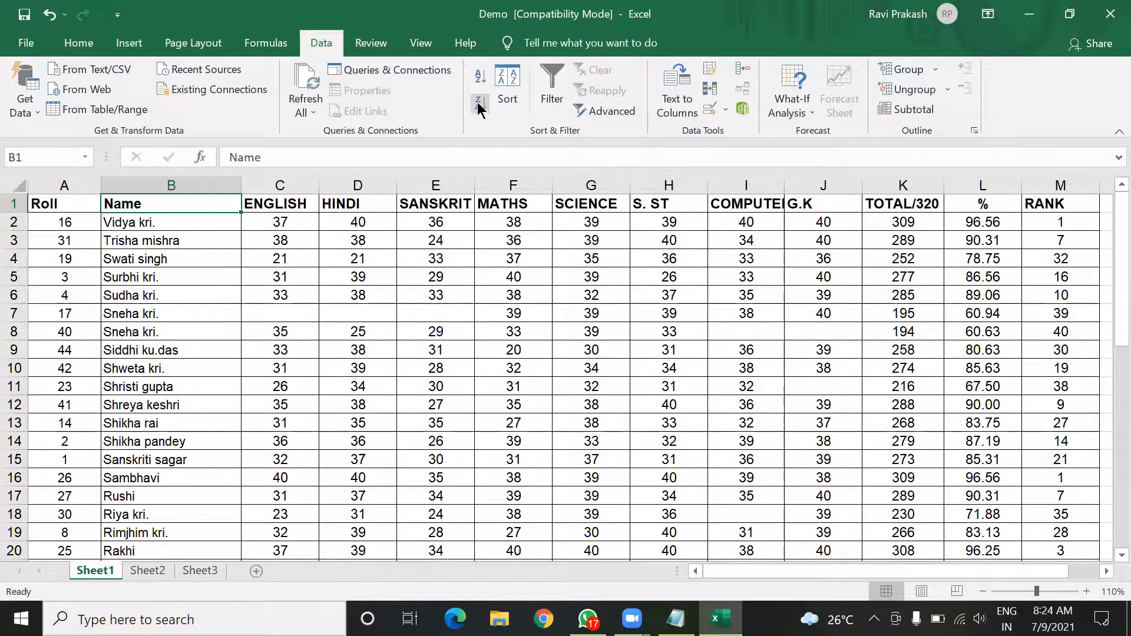
scroll(123, 359, "down", 3)
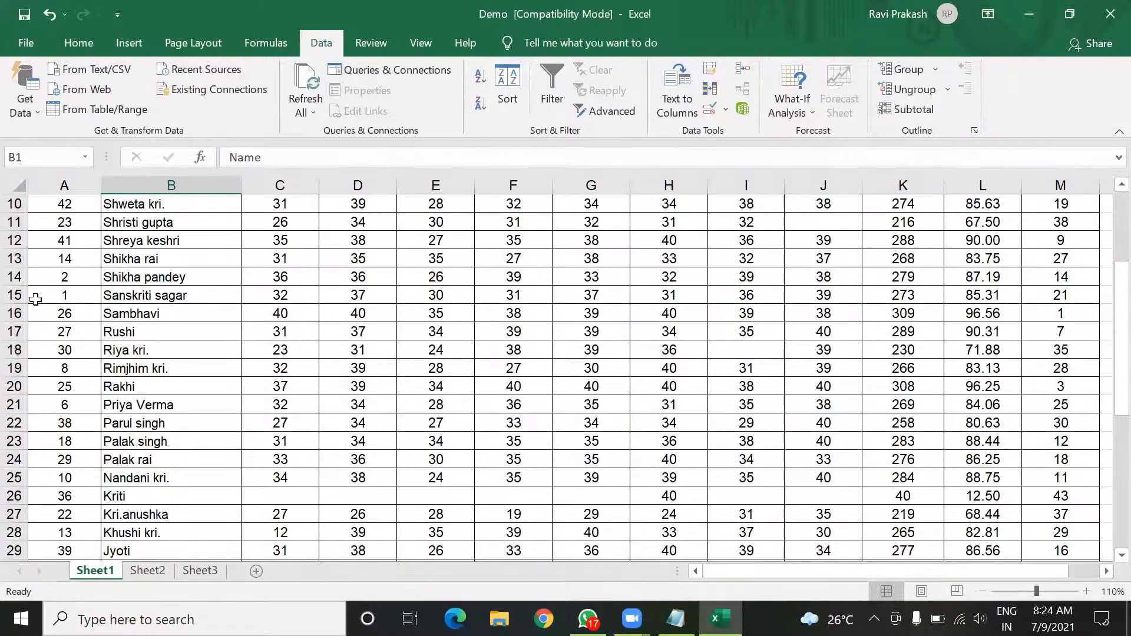
left_click(14, 296)
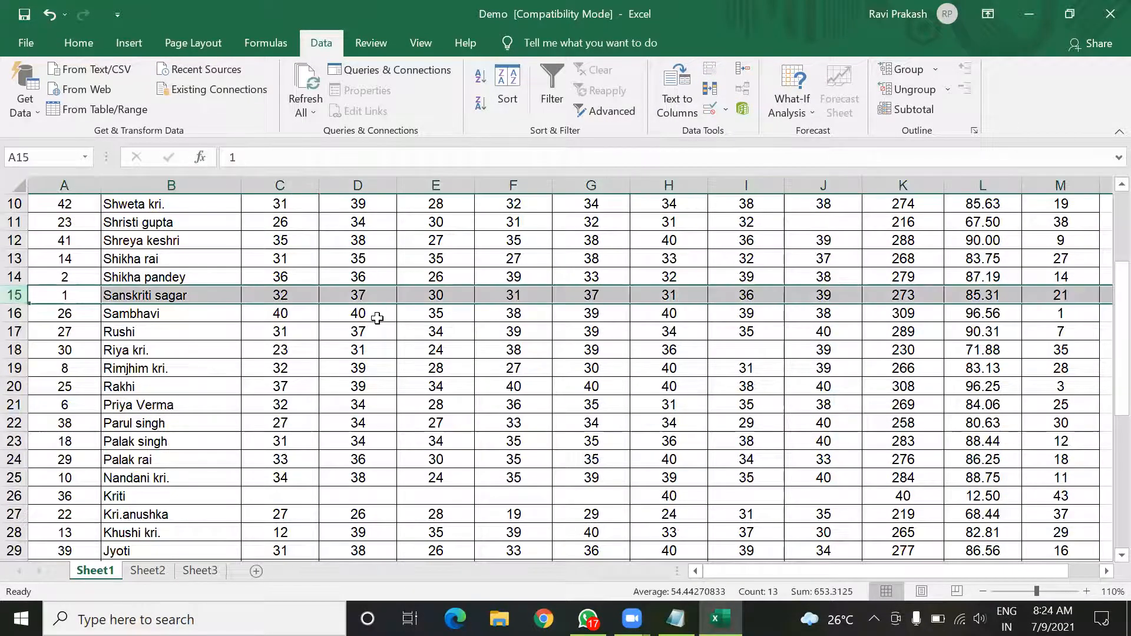
scroll(401, 349, "up", 2)
scroll(400, 349, "up", 1)
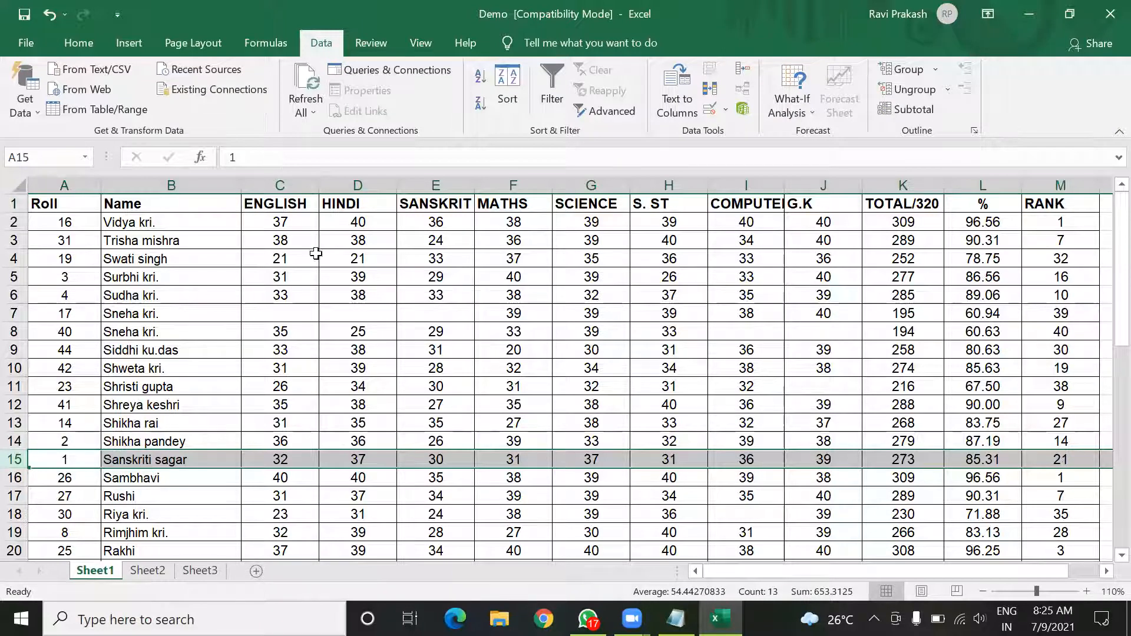
Sort the selected Name column from A to Z, expanding the selection to the whole table, and highlight the Roll 1 row for checking
left_click(277, 363)
left_click(200, 186)
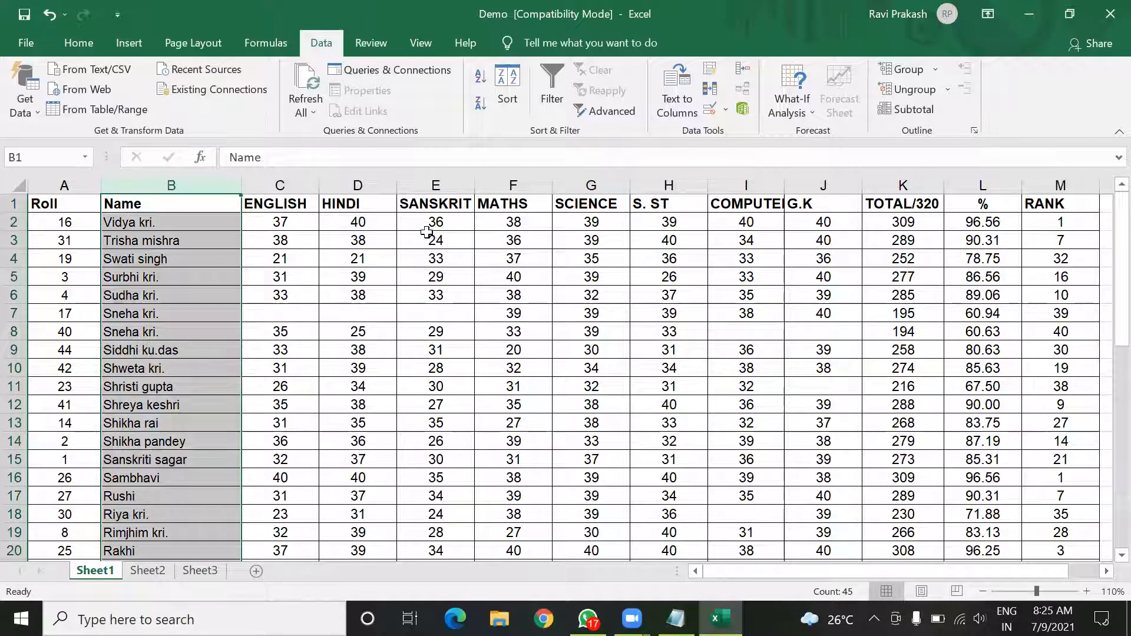
left_click(481, 104)
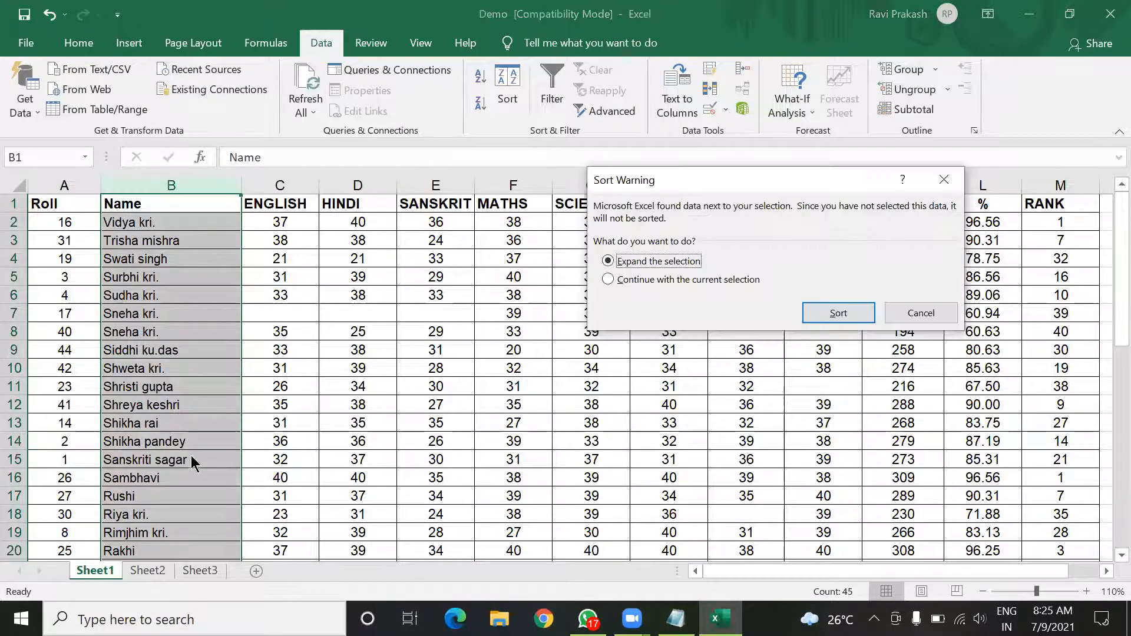
left_click_drag(638, 184, 560, 175)
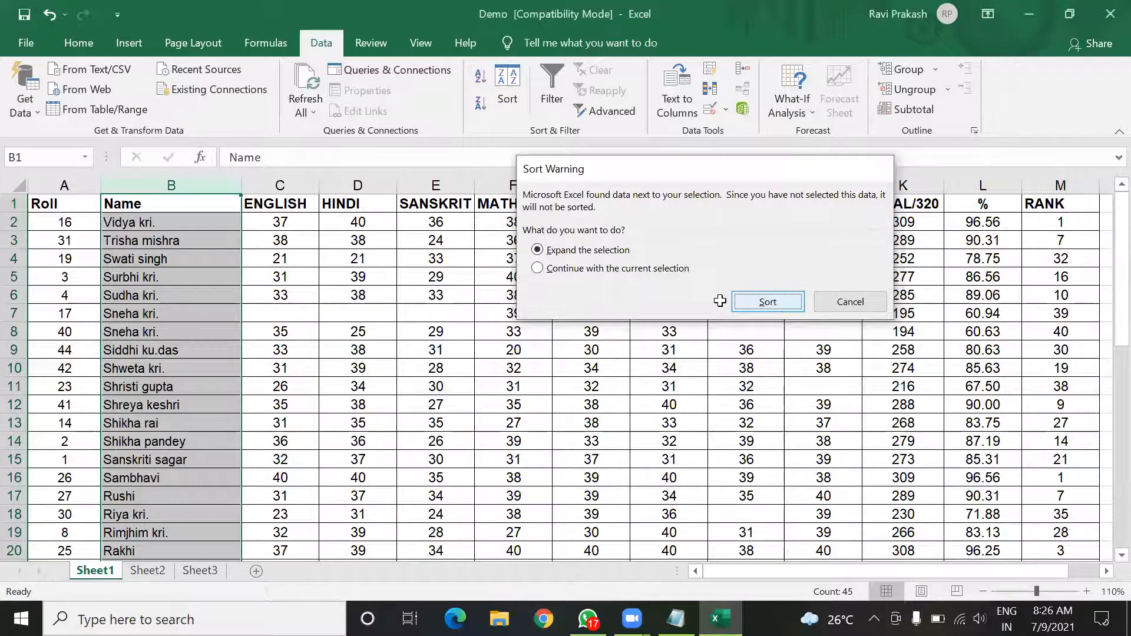
left_click(769, 302)
scroll(149, 334, "down", 8)
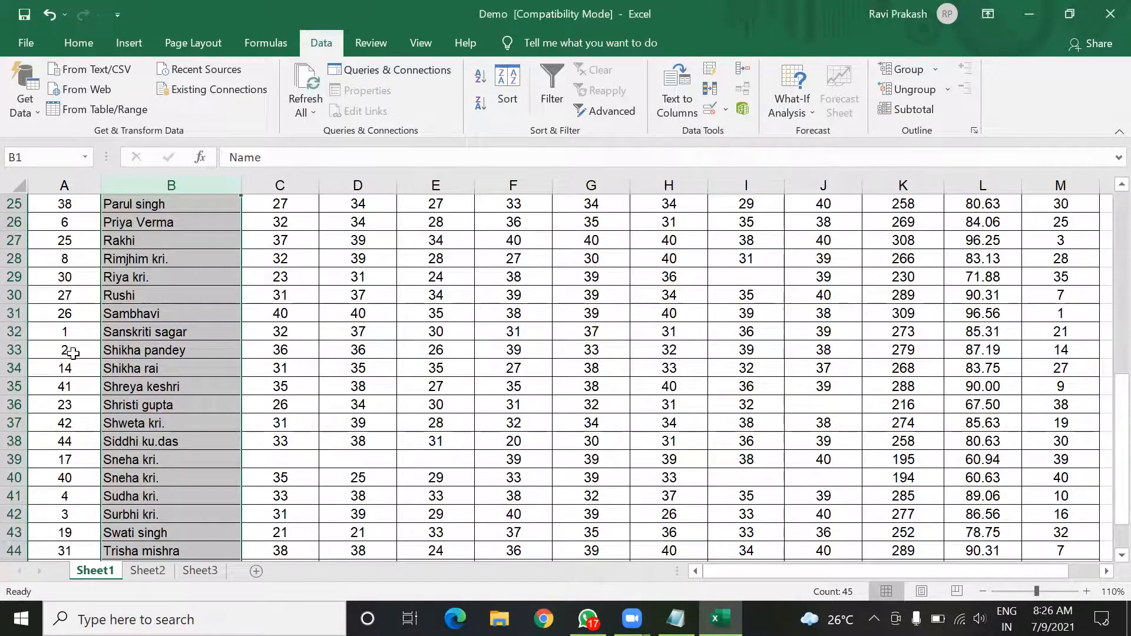
left_click(13, 332)
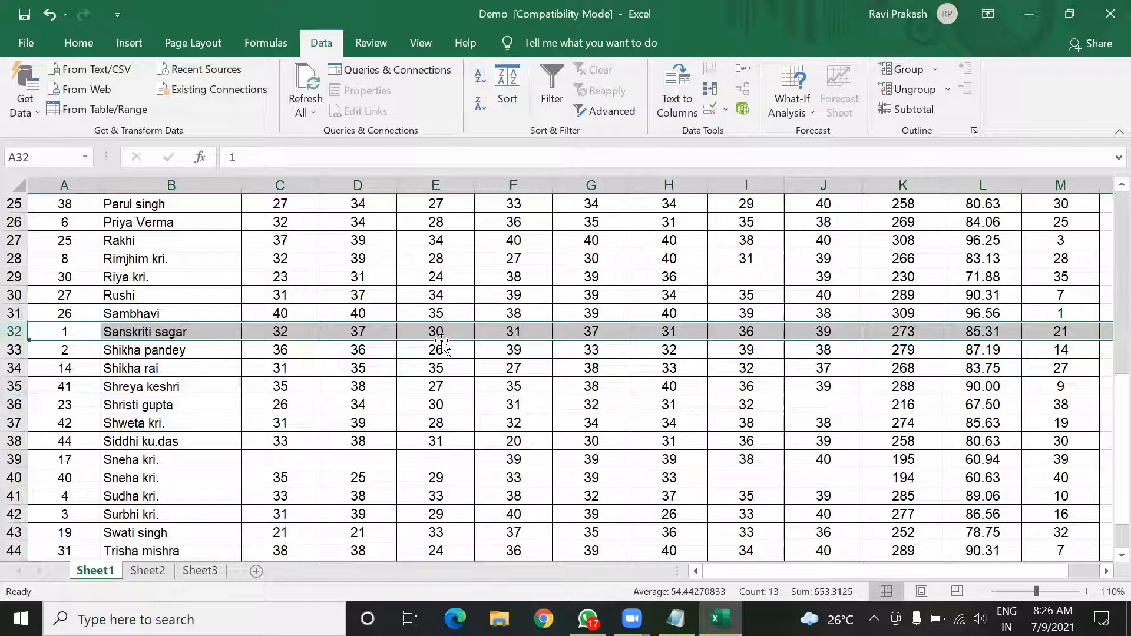
scroll(441, 341, "up", 8)
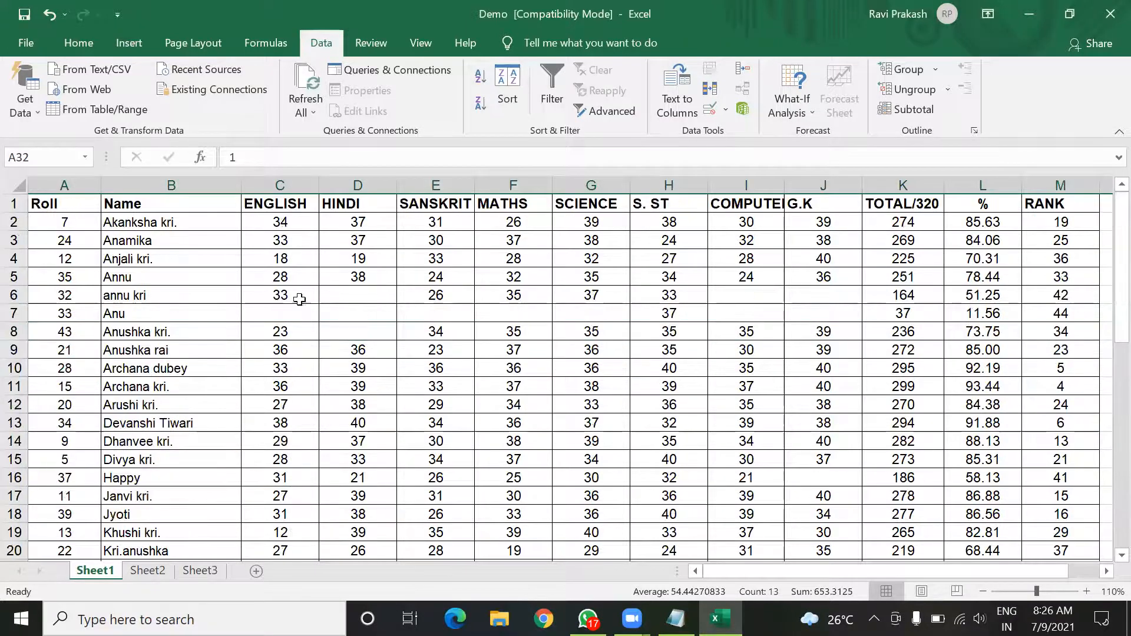
Sort only the Name column from Z to A, continuing with the current selection
left_click(174, 187)
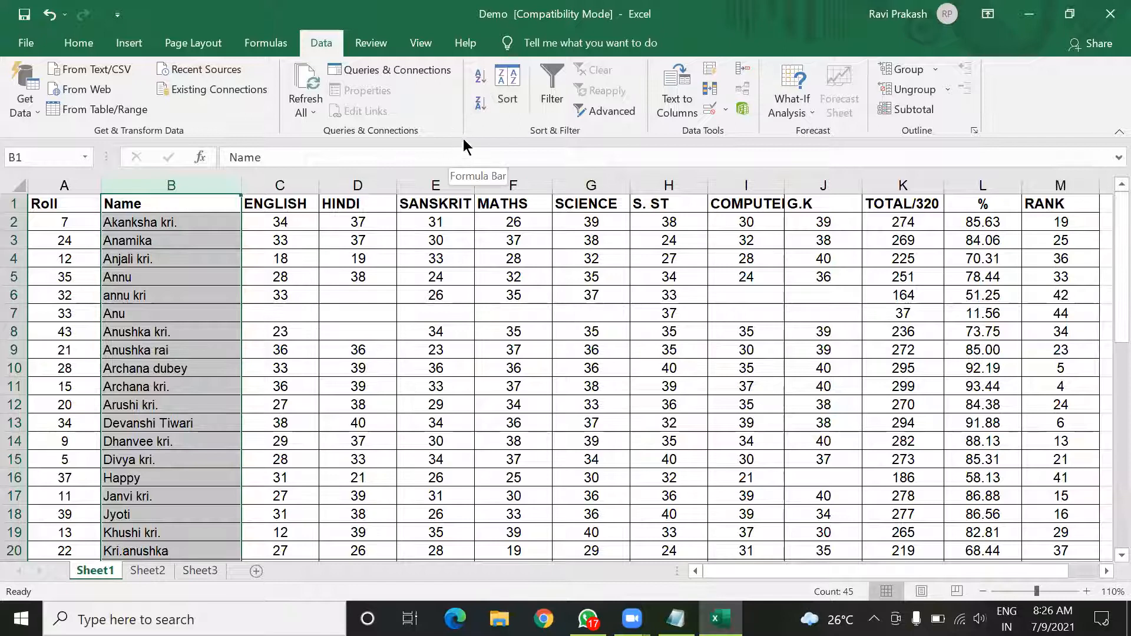
left_click(478, 105)
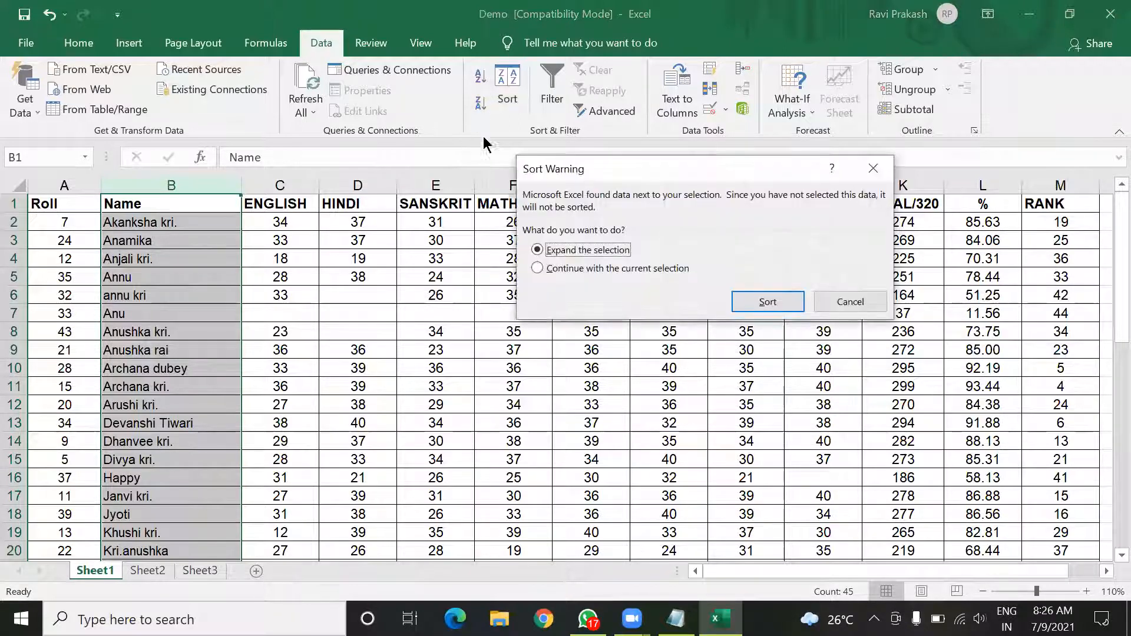
left_click(581, 273)
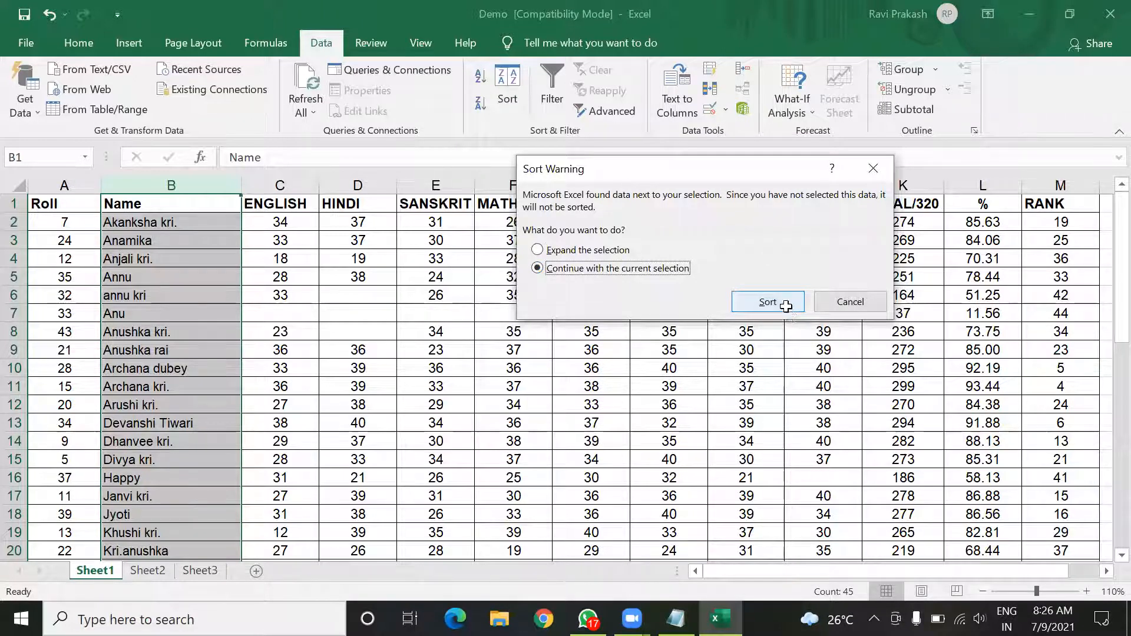
left_click(767, 301)
Look through the table and highlight the Roll 1 row to examine which name is paired with its marks
scroll(133, 380, "down", 1)
scroll(133, 380, "down", 4)
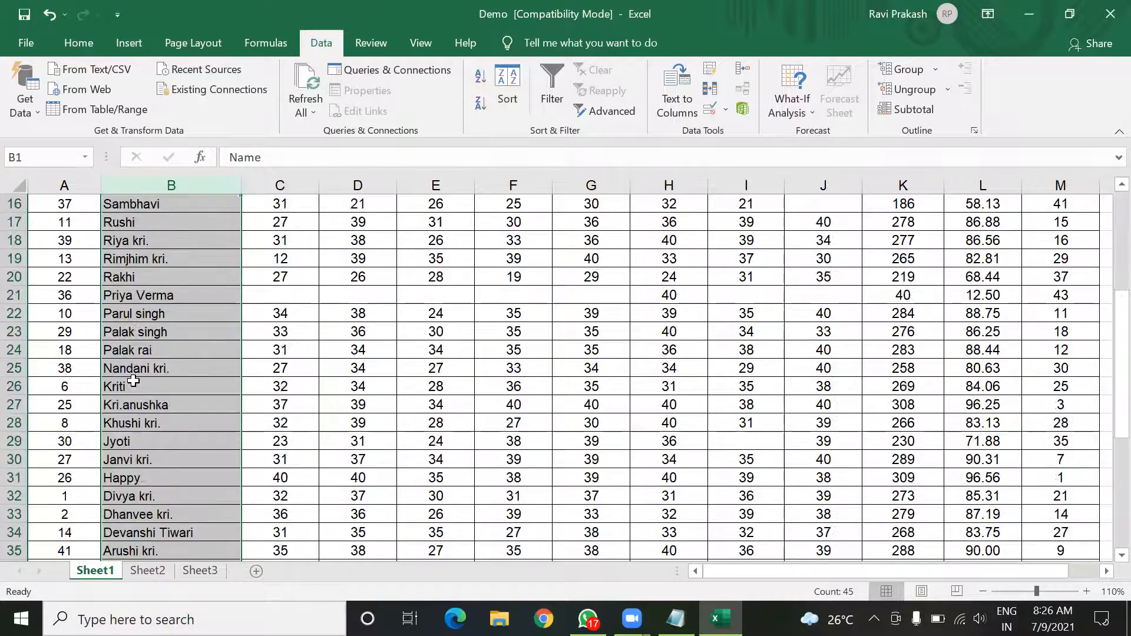
scroll(108, 476, "down", 3)
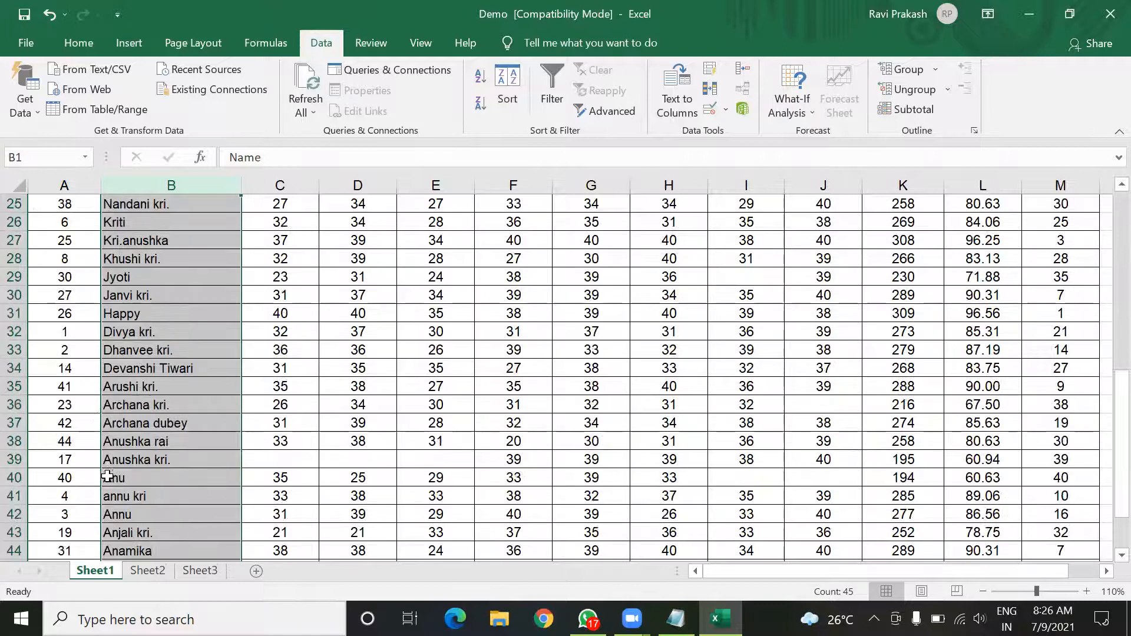
left_click(14, 331)
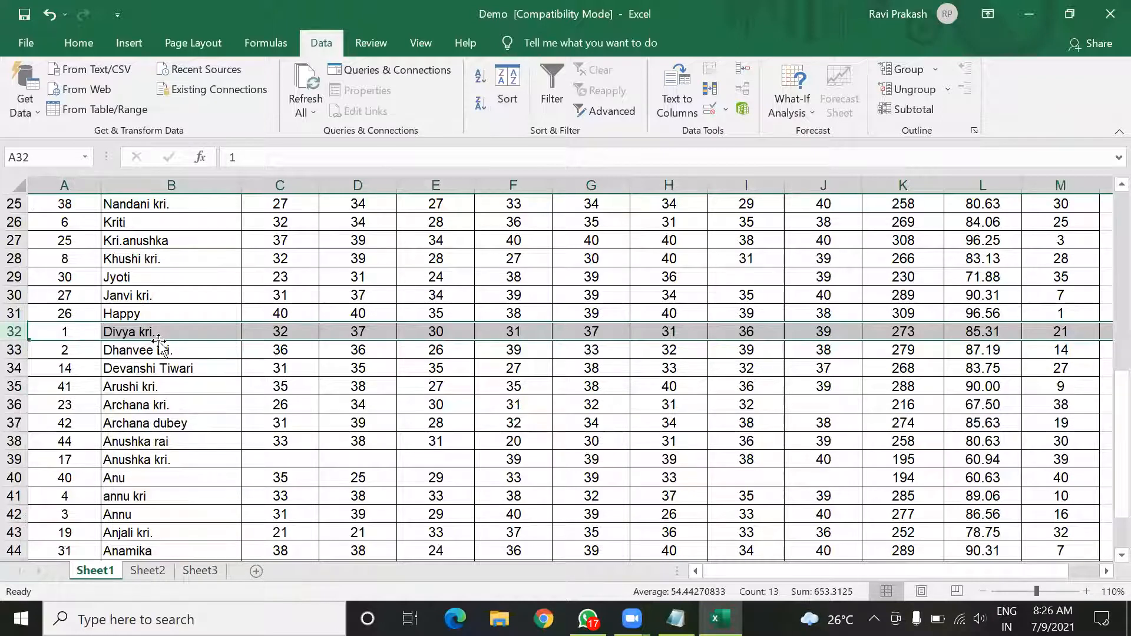
scroll(159, 347, "up", 8)
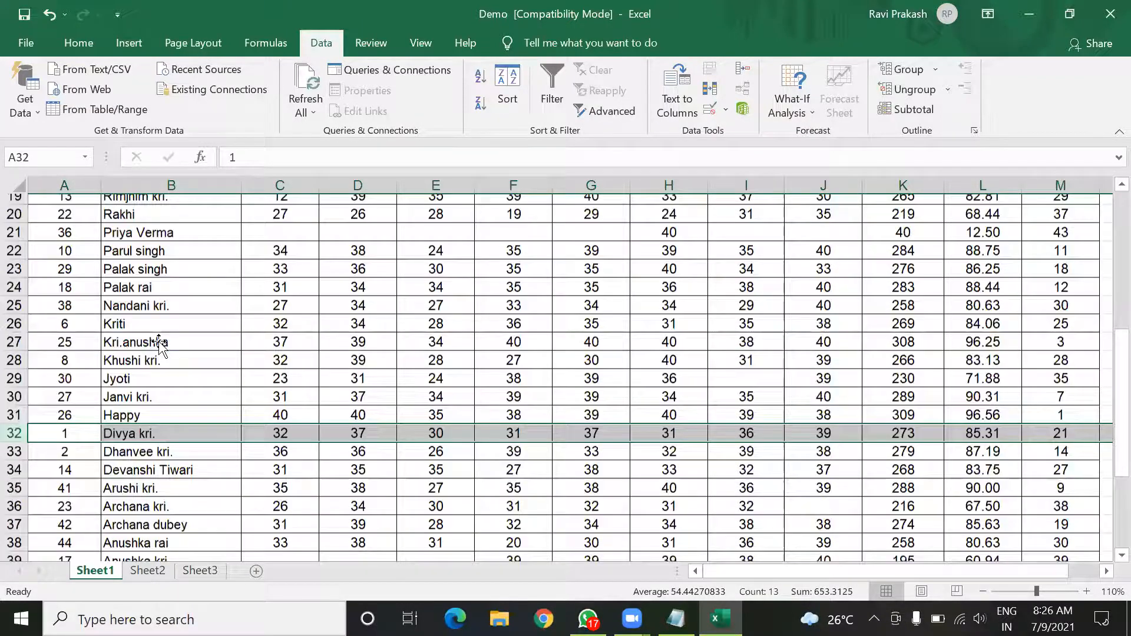
scroll(203, 298, "down", 8)
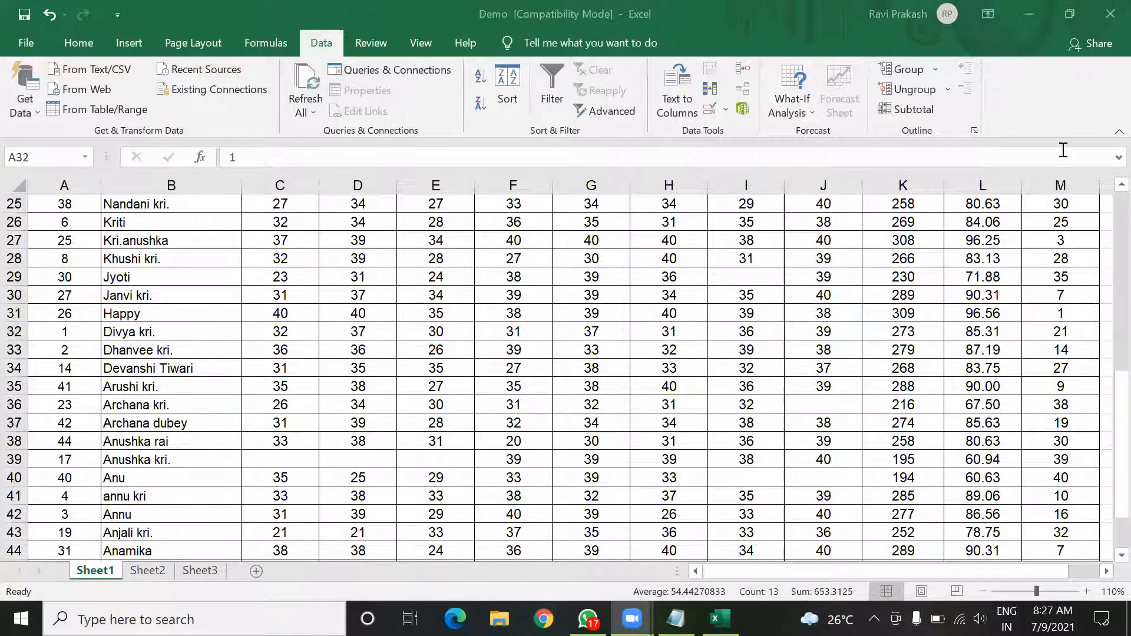
scroll(238, 280, "up", 8)
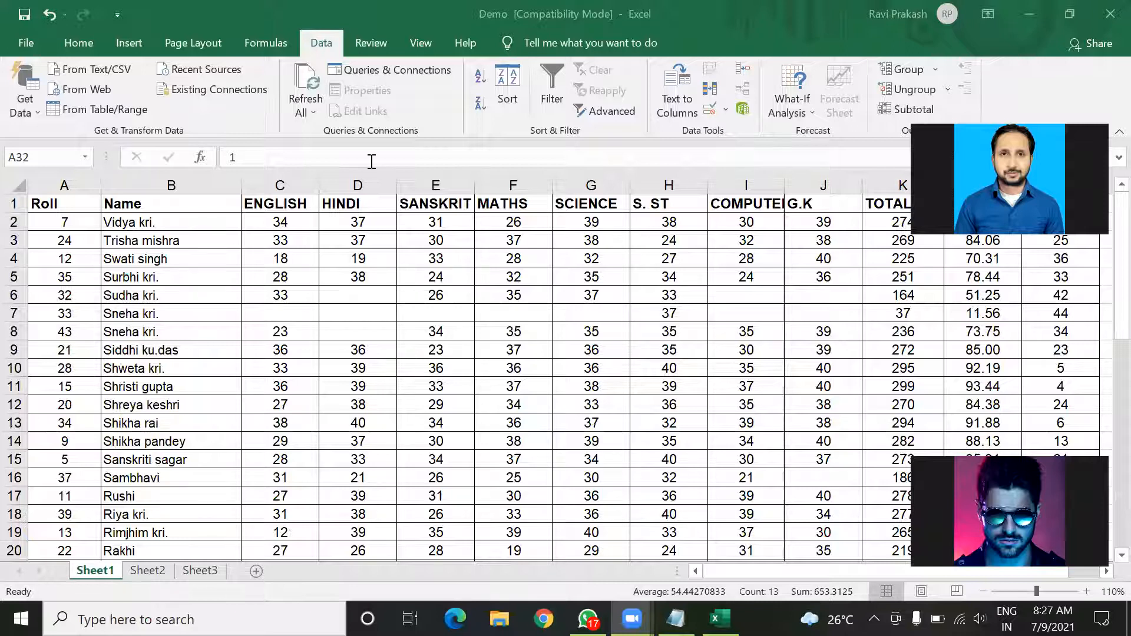
Undo the selection-only sort and the earlier name sorts, back to the Roll order
left_click(387, 236)
key("ctrl+z")
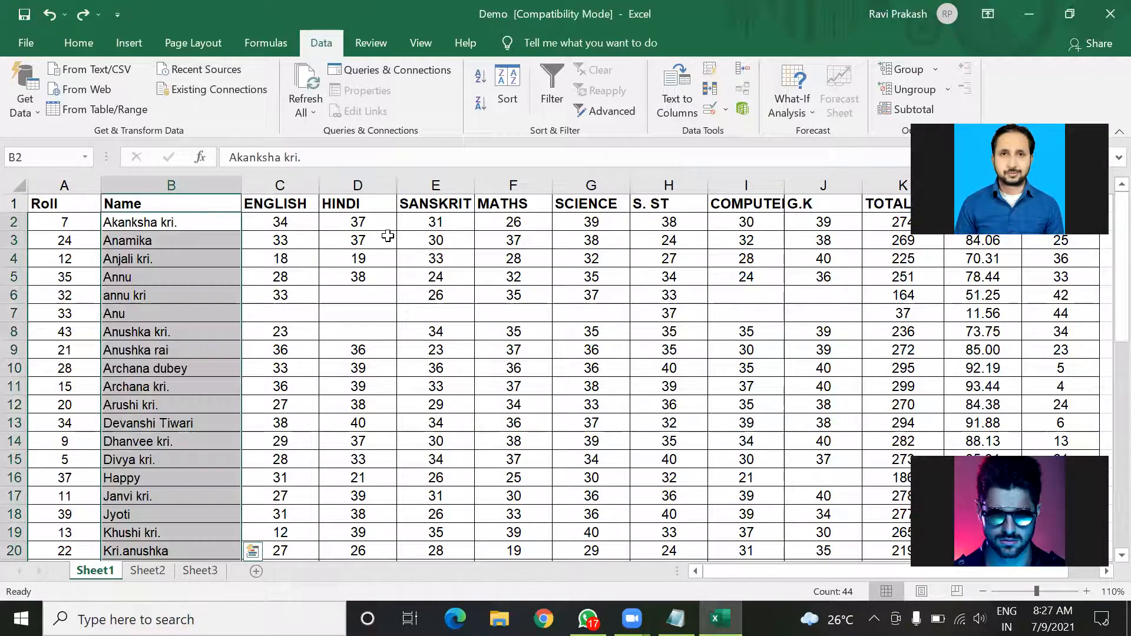
key("ctrl+y")
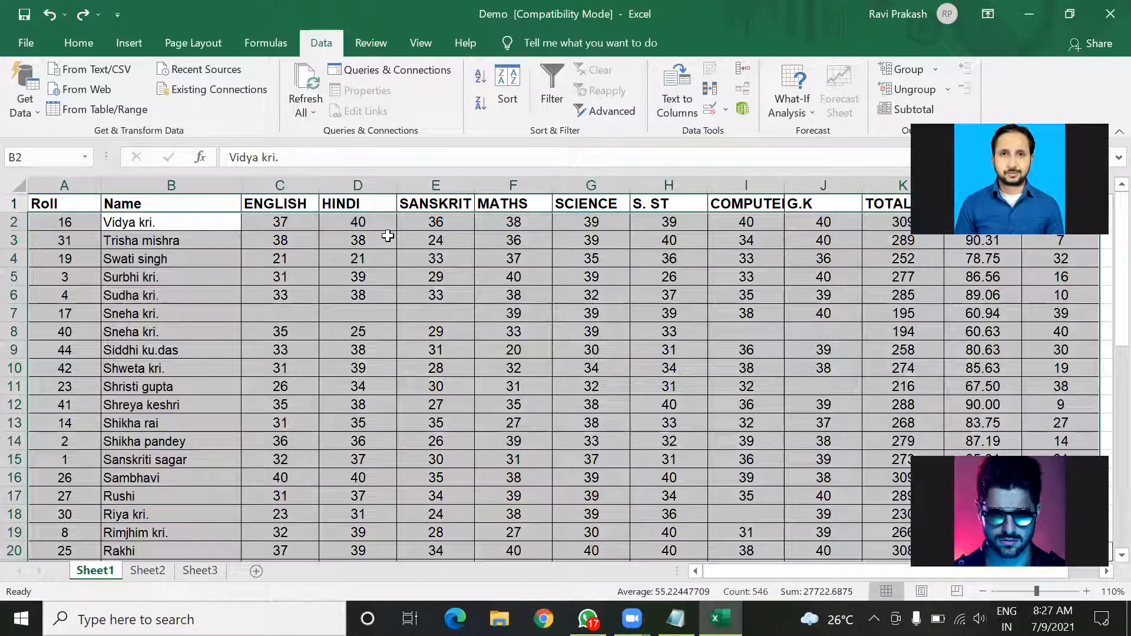
key("ctrl+z")
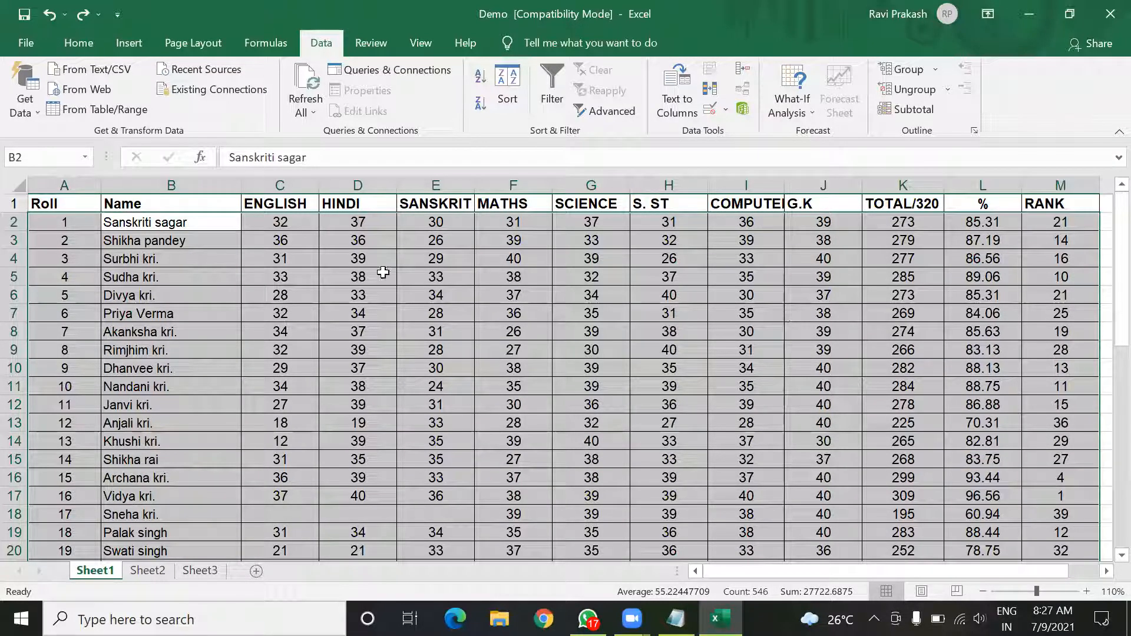
Set up a two-level sort by Roll from smallest to largest and Name from Z to A, and cancel it
left_click(146, 277)
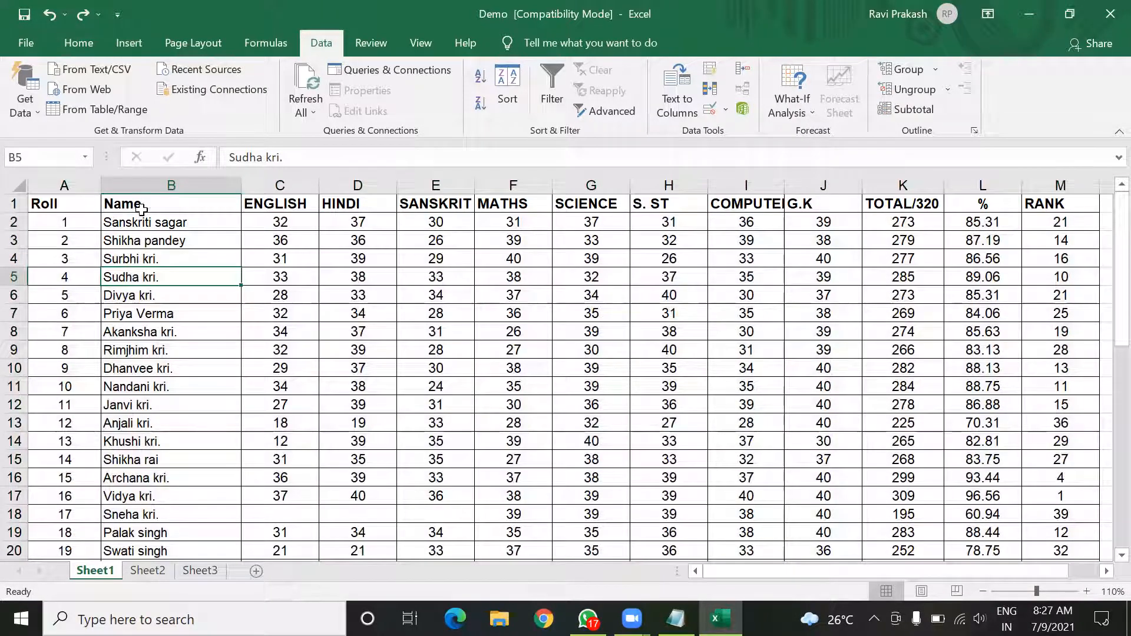
left_click(505, 87)
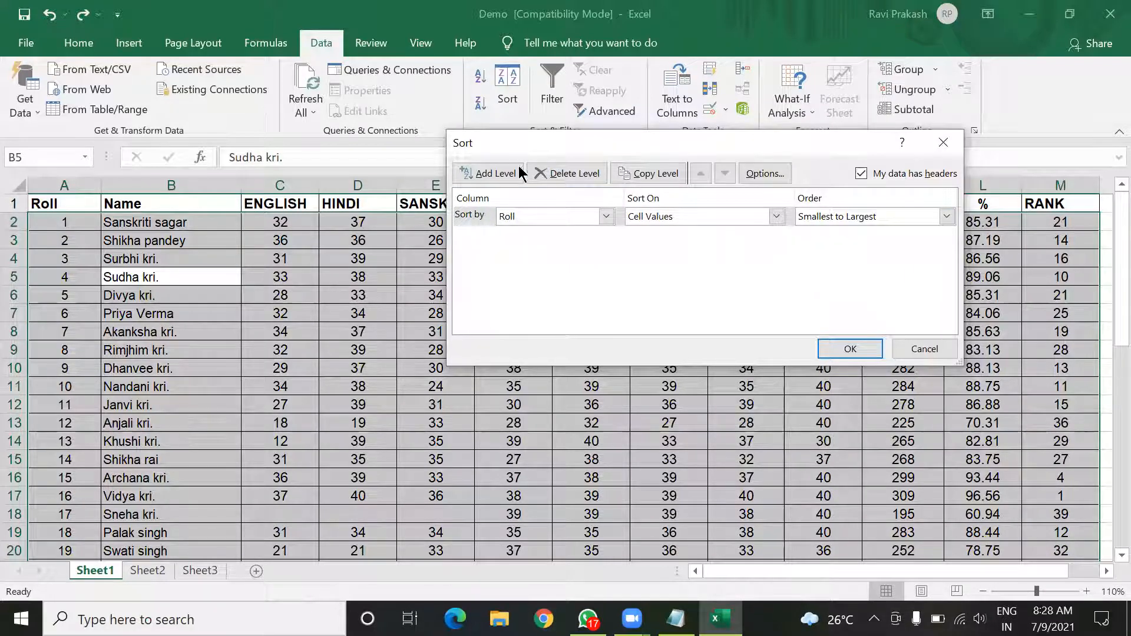
left_click(494, 174)
left_click(606, 236)
left_click(554, 263)
left_click(897, 235)
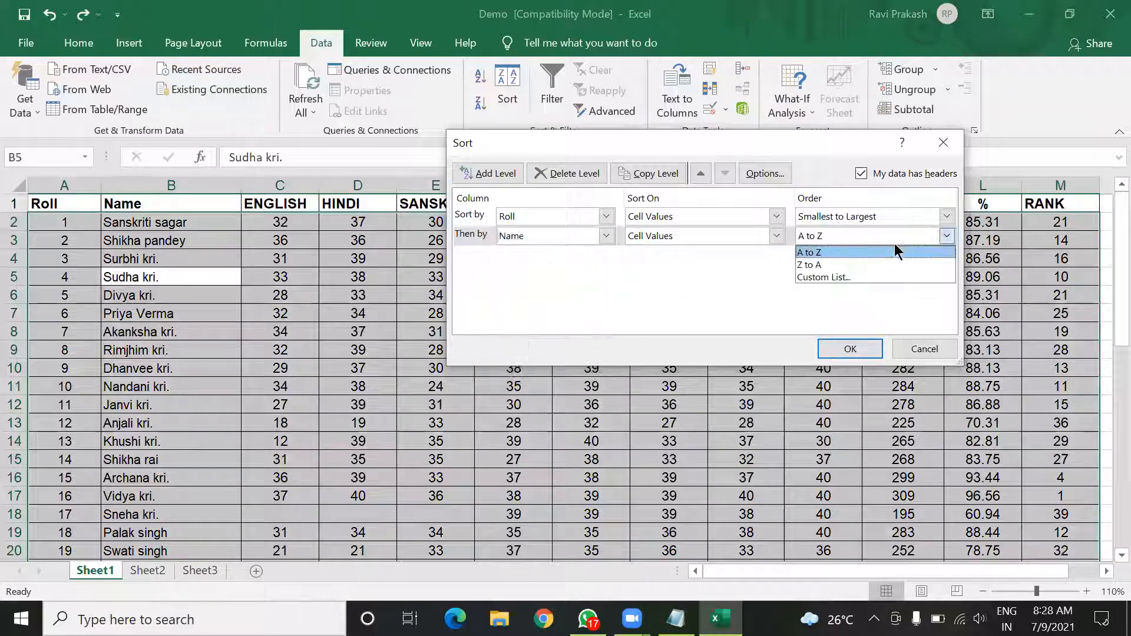
left_click(876, 264)
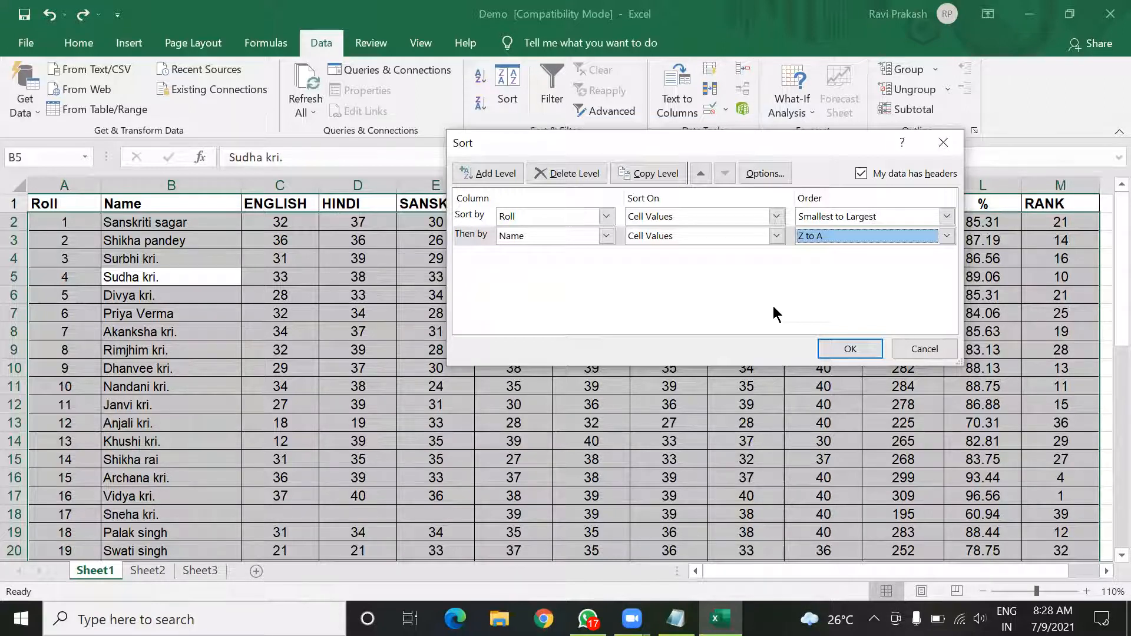
left_click(922, 351)
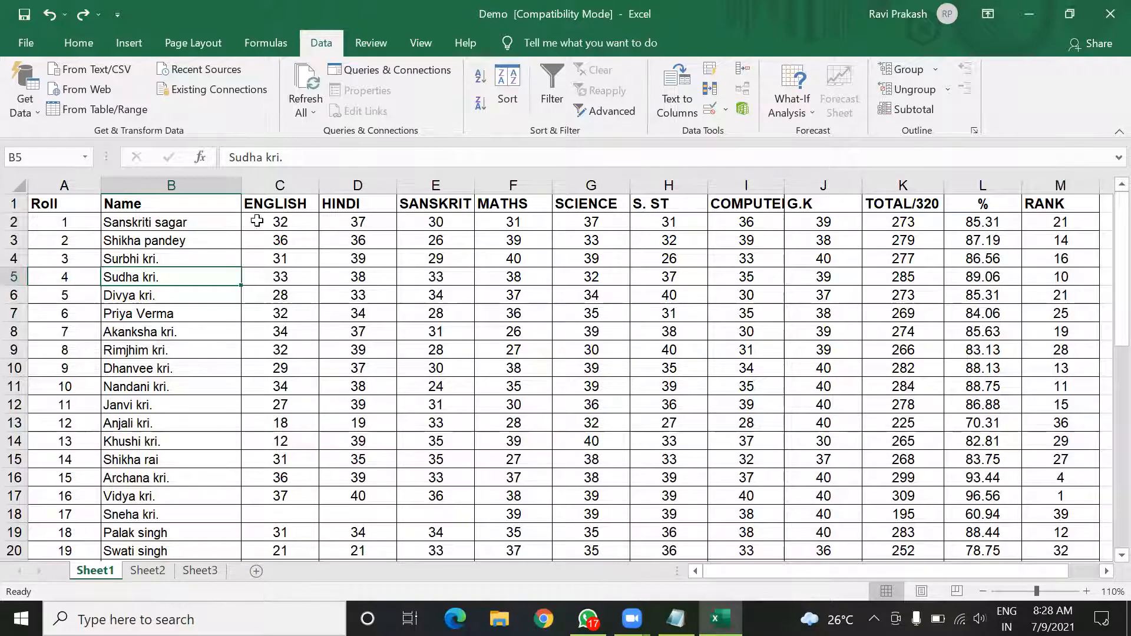
Fit the COMPUTER column's width to its heading, and sort the table by ENGLISH from smallest to largest
left_click(176, 218)
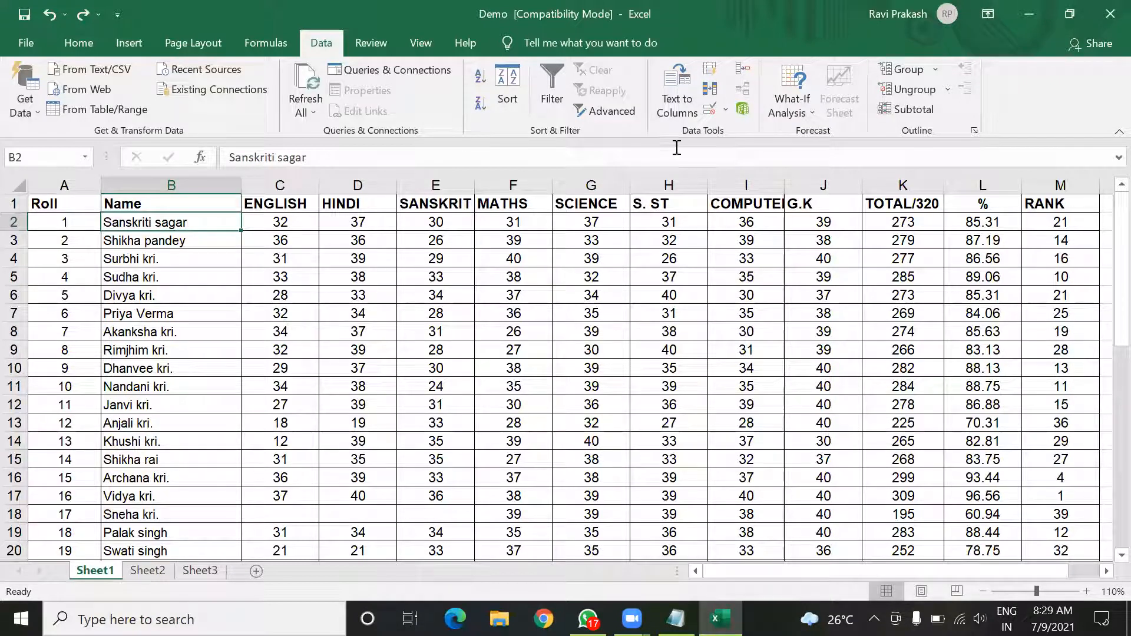
double_click(789, 185)
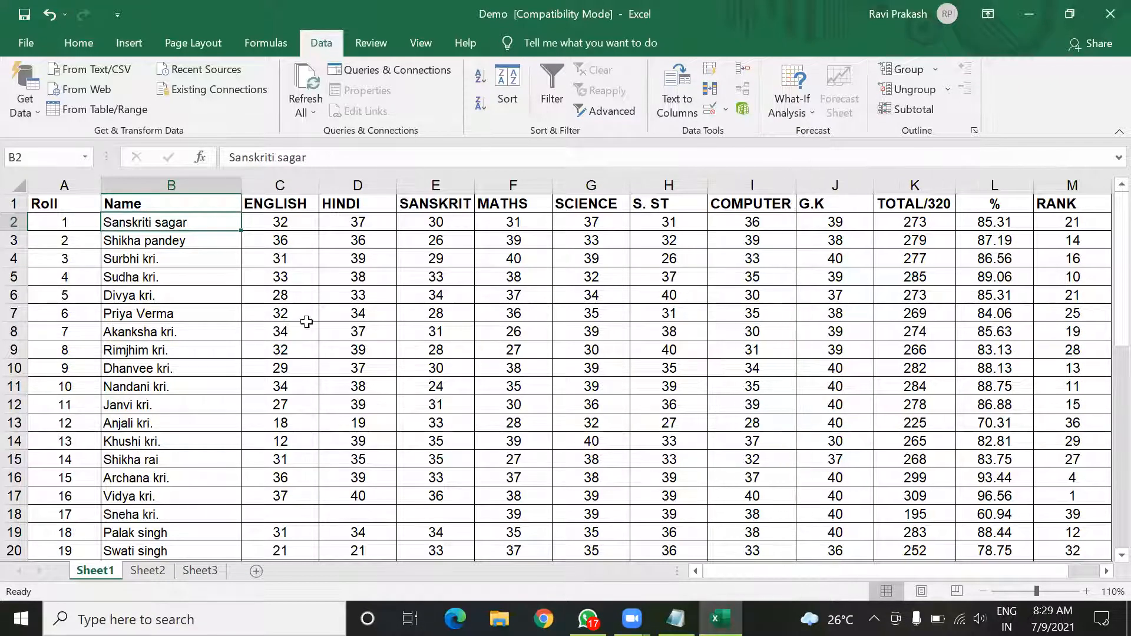
left_click(177, 352)
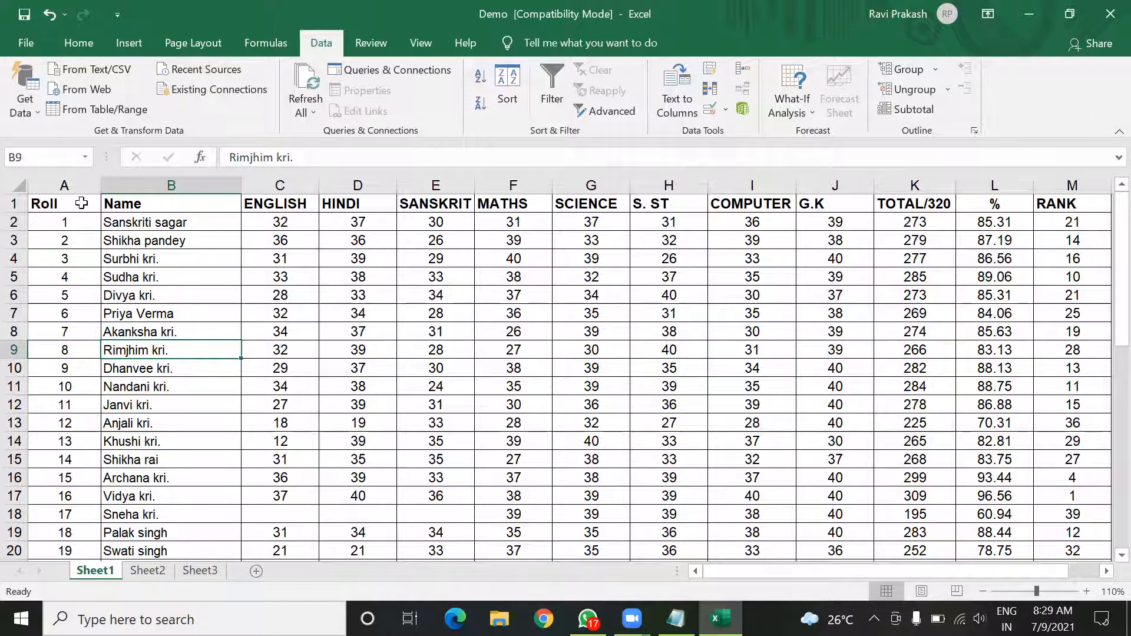
left_click(262, 206)
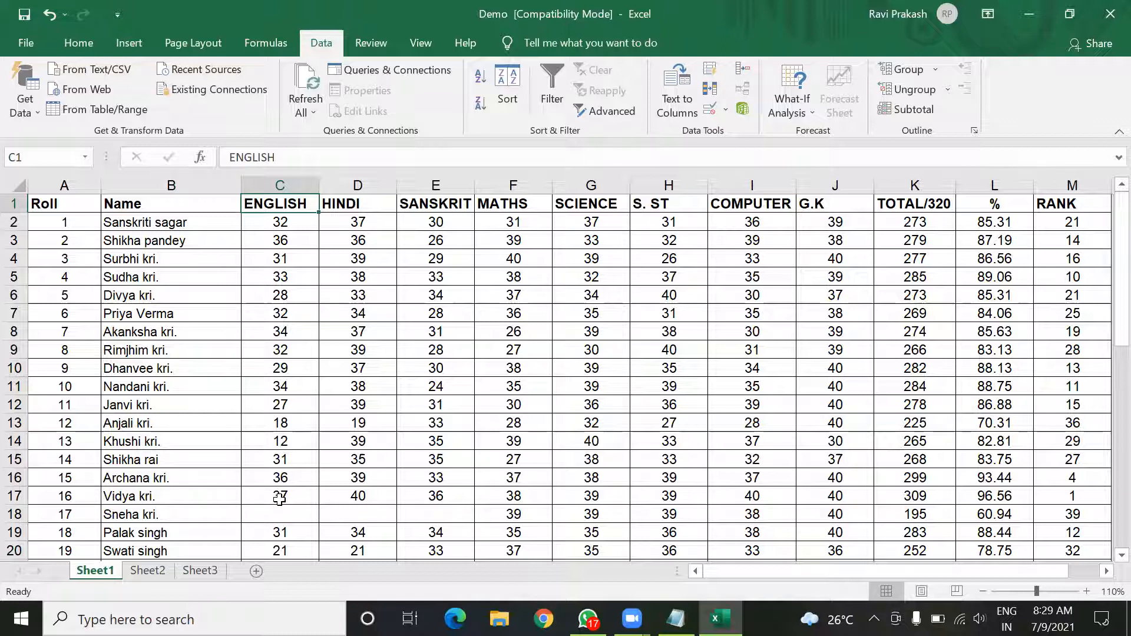
left_click(481, 77)
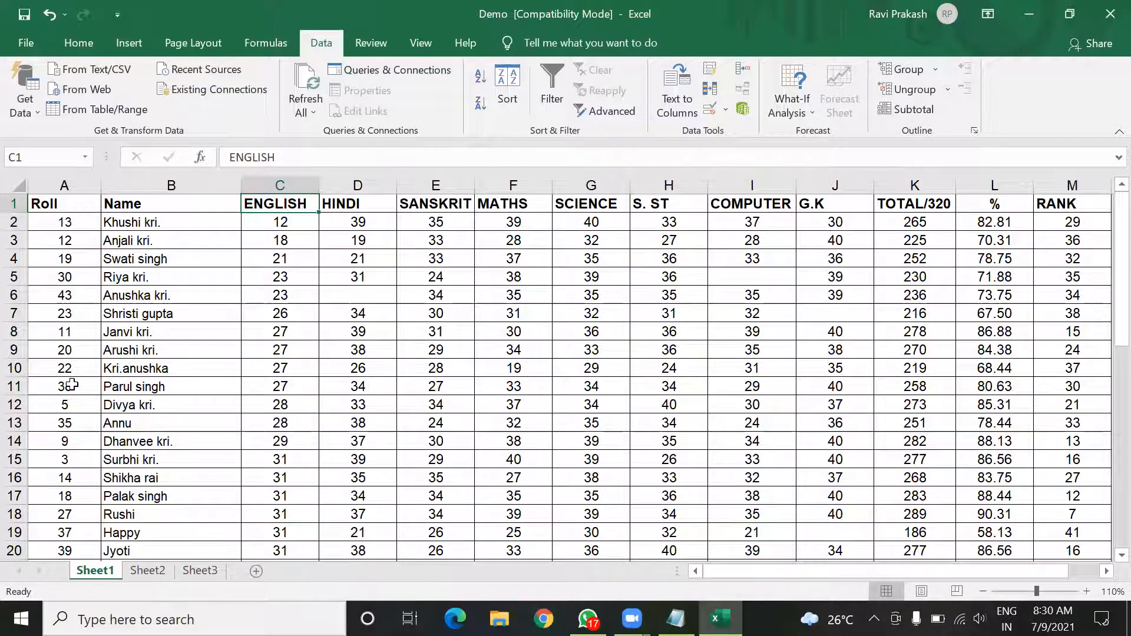
left_click(295, 187)
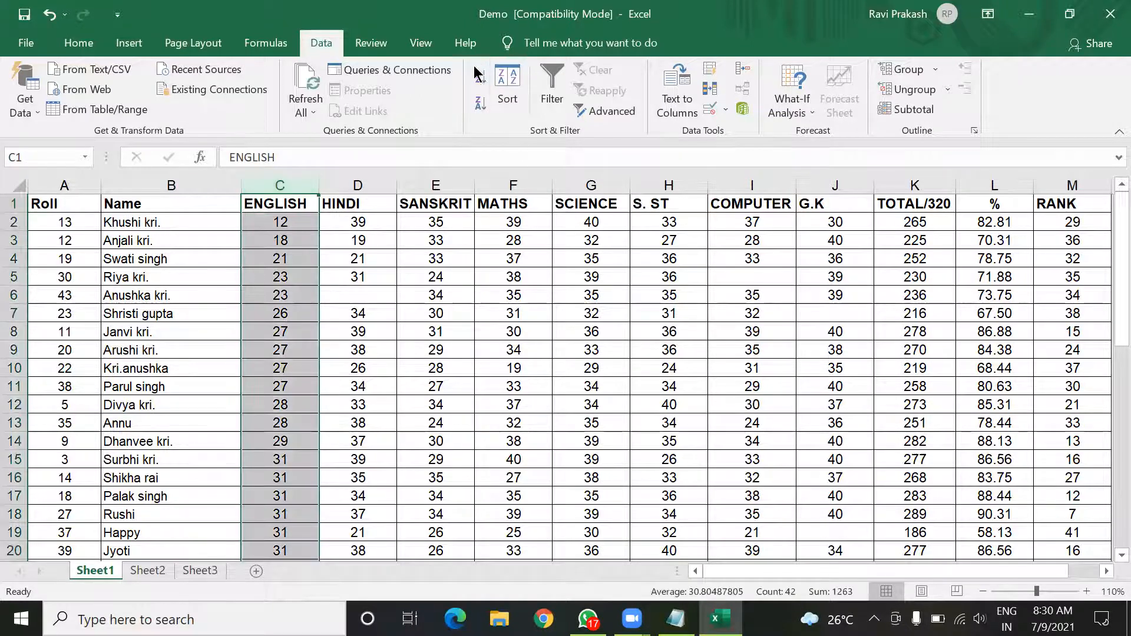
left_click(481, 104)
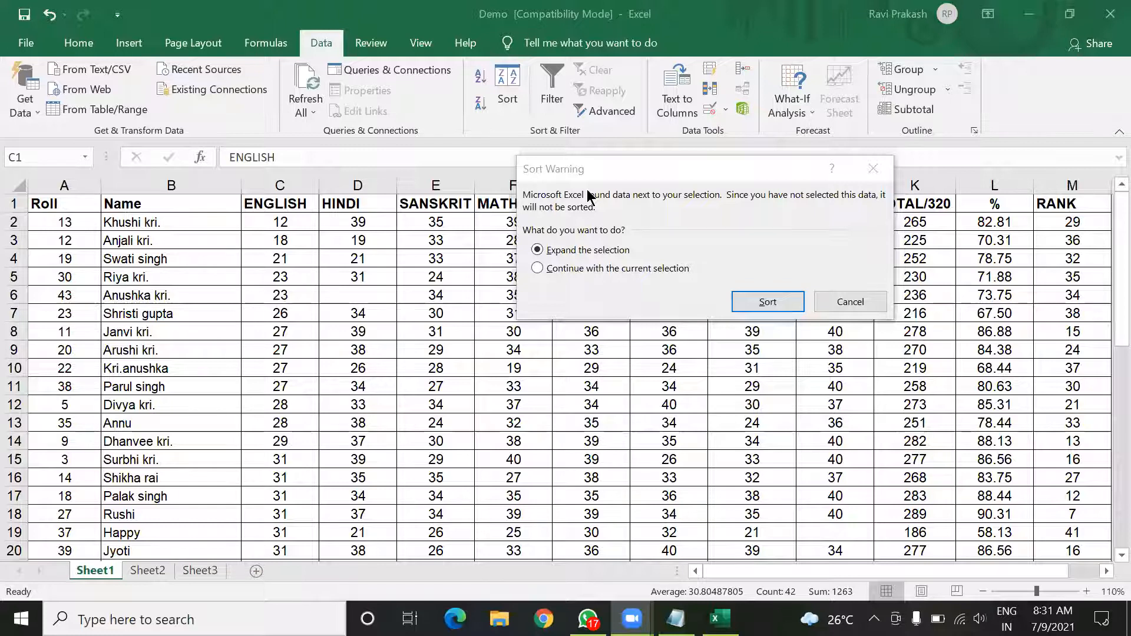
left_click(866, 175)
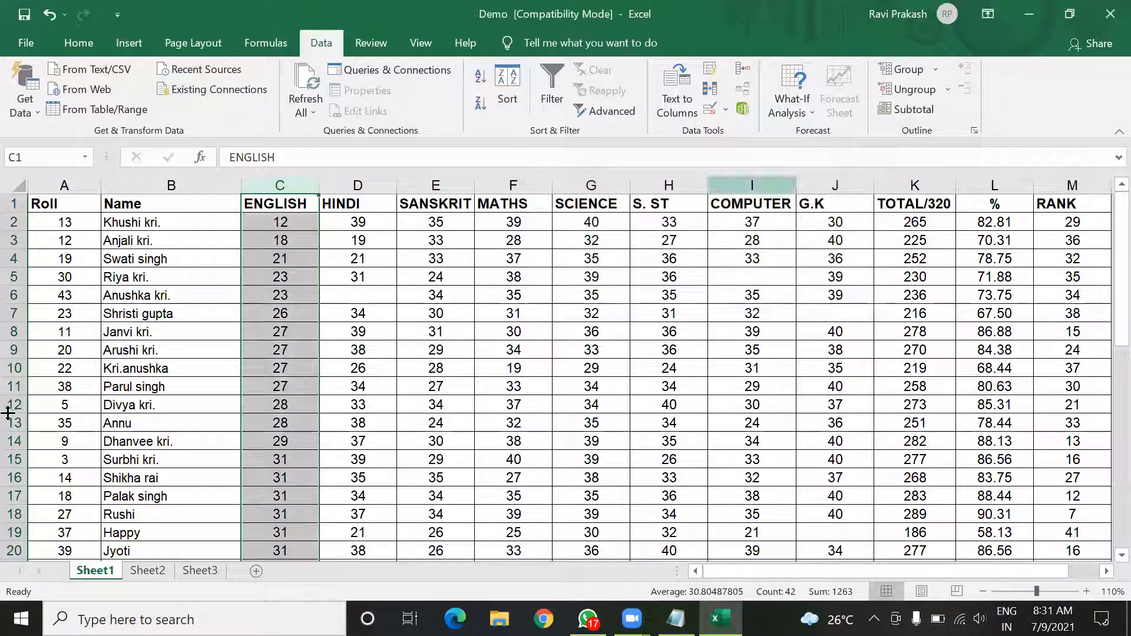
left_click(412, 331)
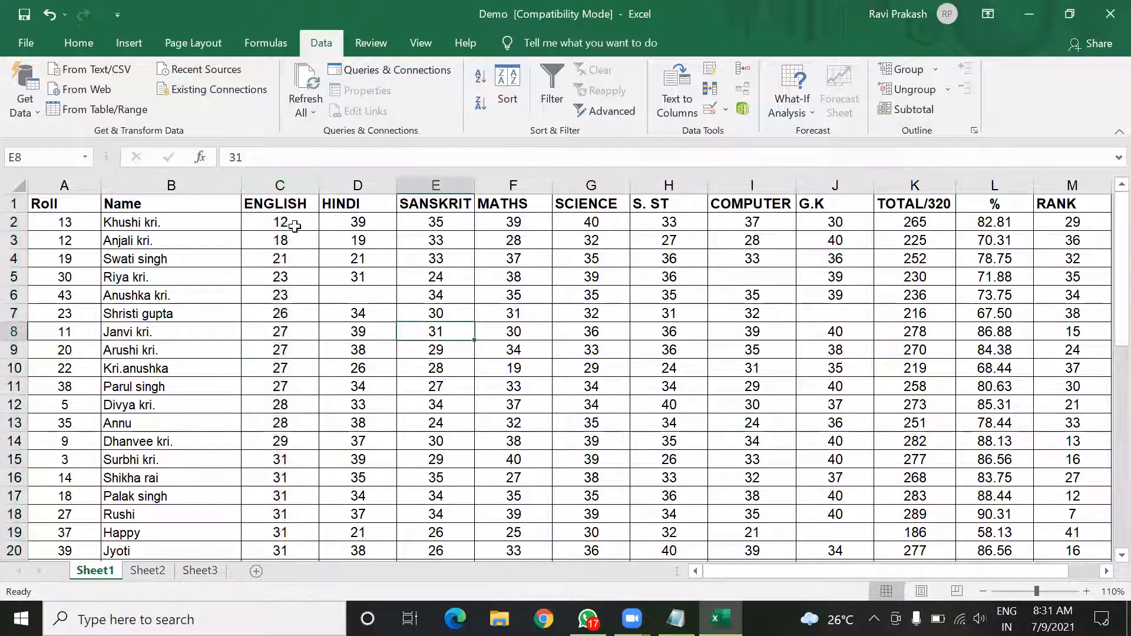
left_click(282, 186)
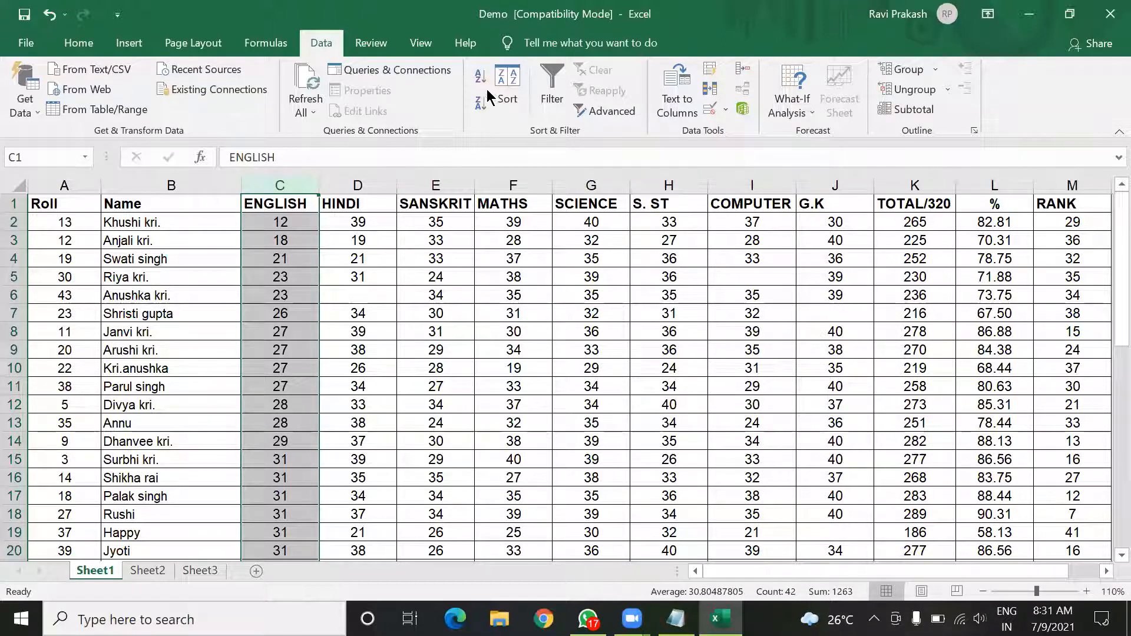
left_click(401, 236)
Sort only the ENGLISH column from largest to smallest, continuing with the current selection
left_click(299, 186)
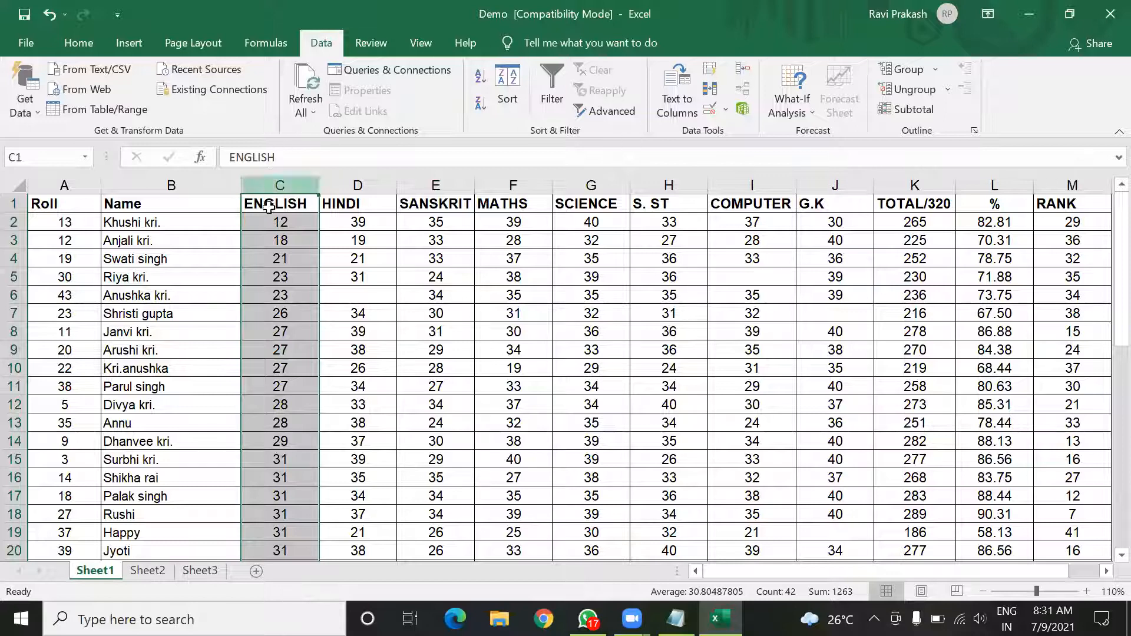
left_click(477, 107)
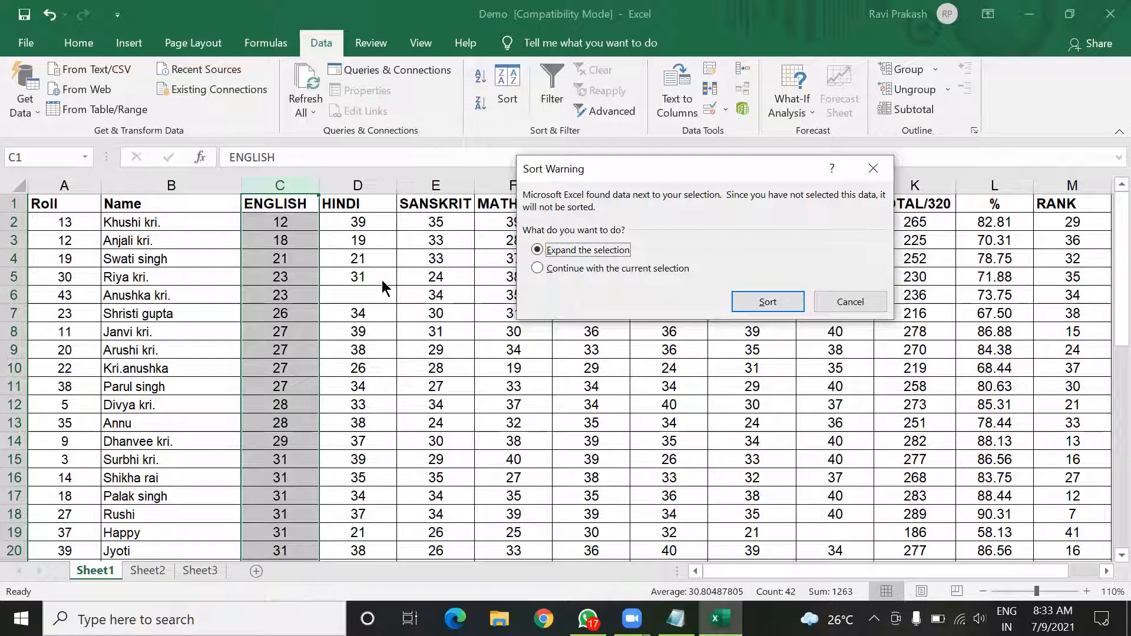
left_click(586, 268)
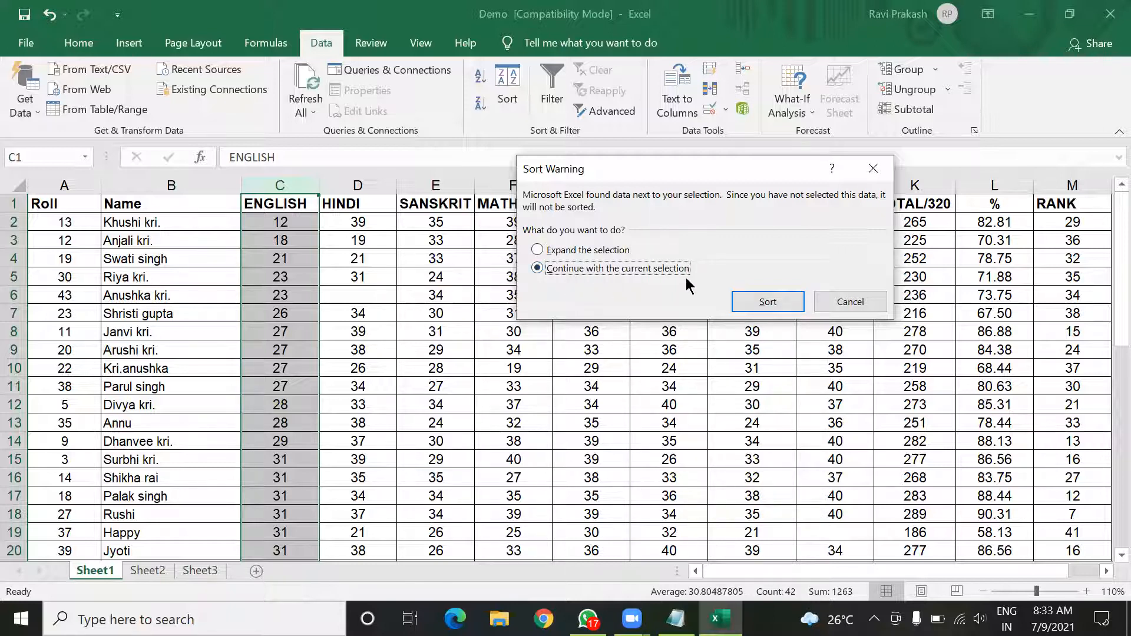